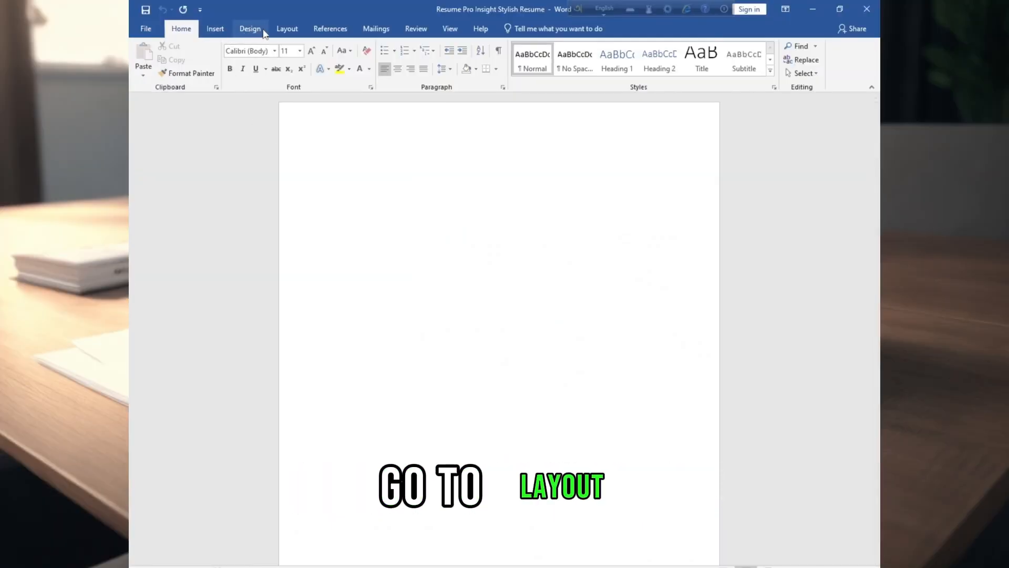
# Set custom page margins of 0 on all four sides for the whole document.
pyautogui.click(287, 29)
pyautogui.click(150, 79)
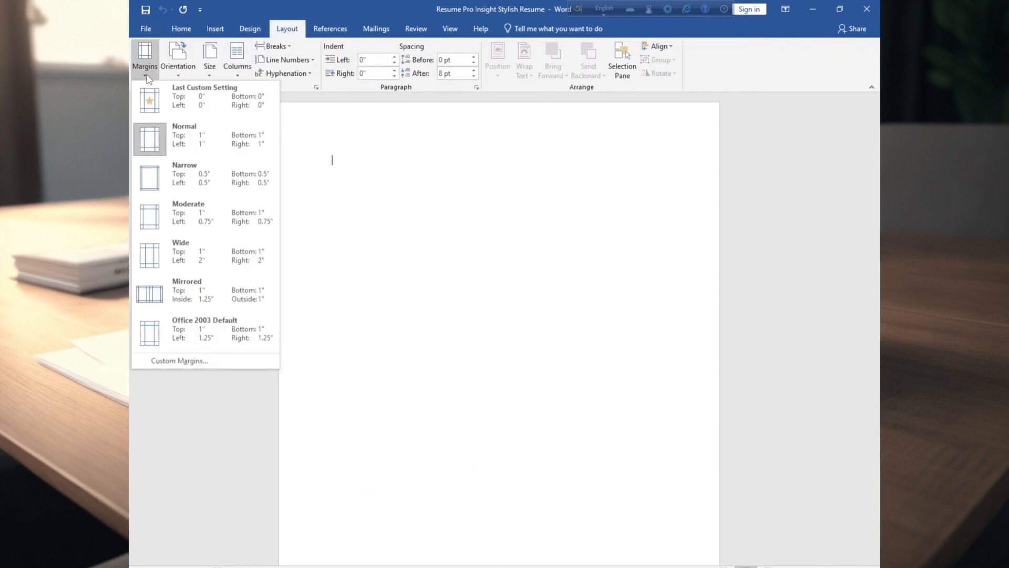
pyautogui.click(165, 362)
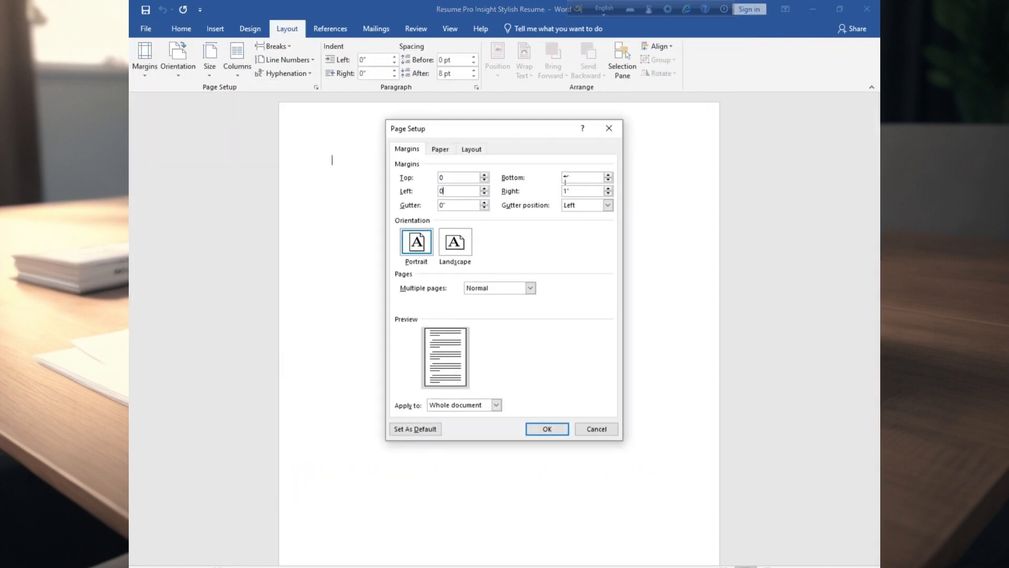
pyautogui.press('Return')
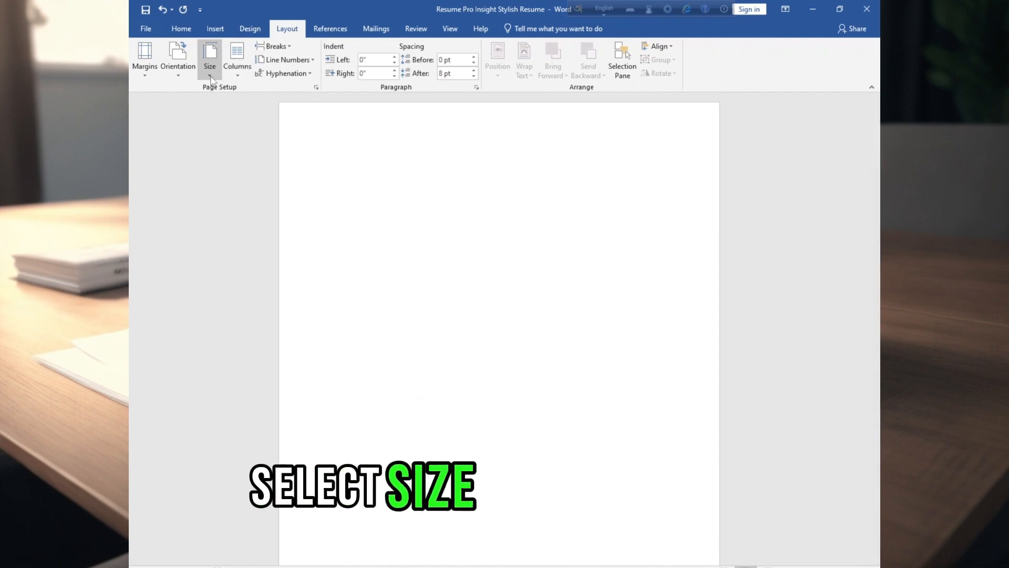
# Set the page size to A4 and check the paper size and margins in the print settings.
pyautogui.click(210, 76)
pyautogui.click(229, 247)
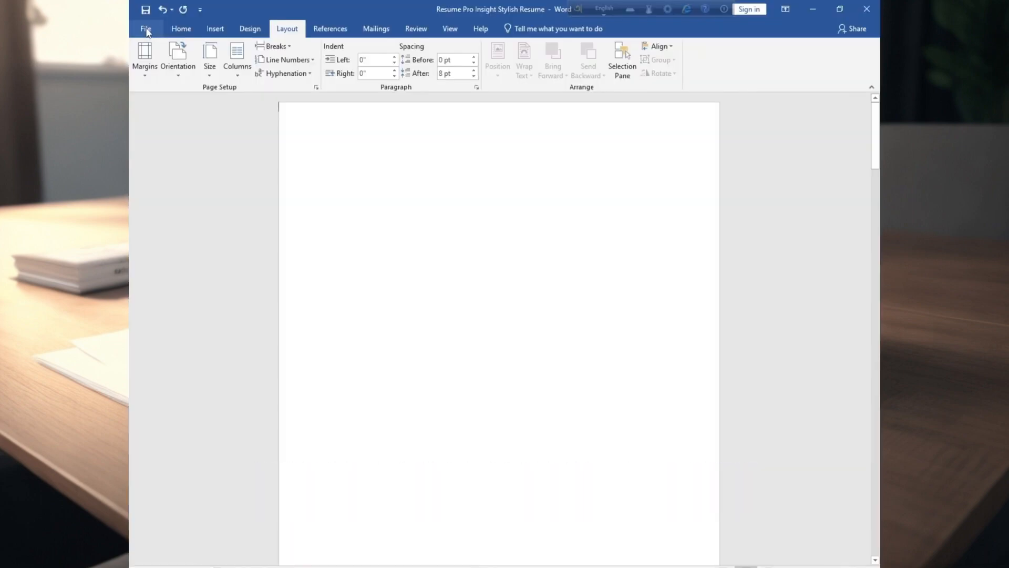
pyautogui.click(146, 29)
pyautogui.click(158, 191)
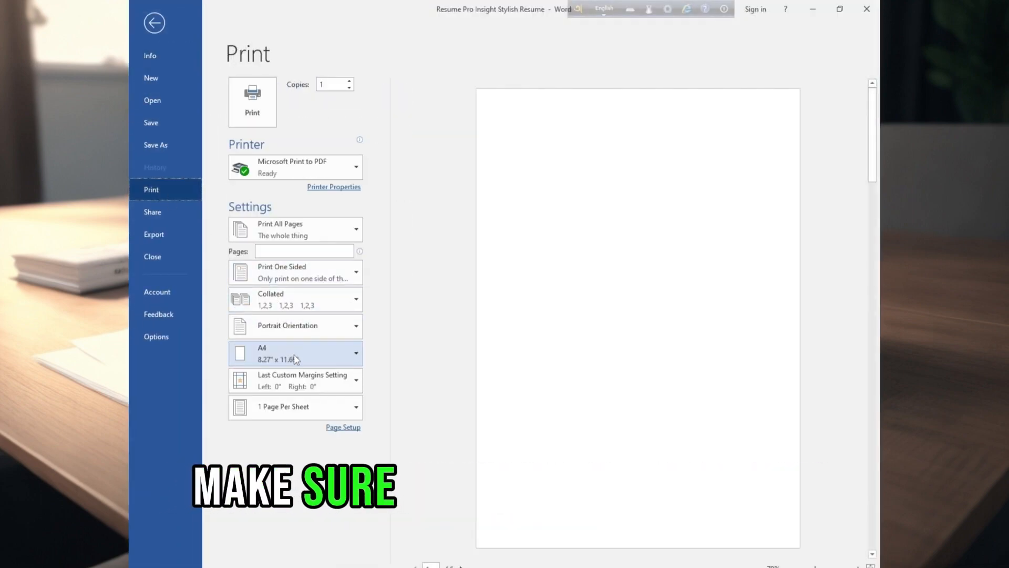
pyautogui.click(252, 100)
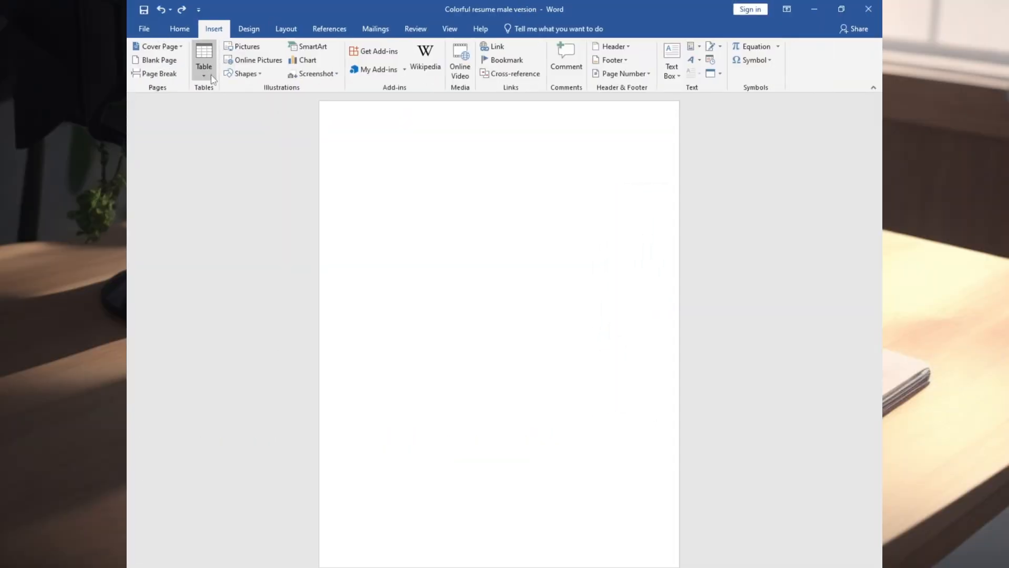
# Draw a rectangle about 1.78" high and 6.4" wide in the page's top-left corner.
pyautogui.click(243, 74)
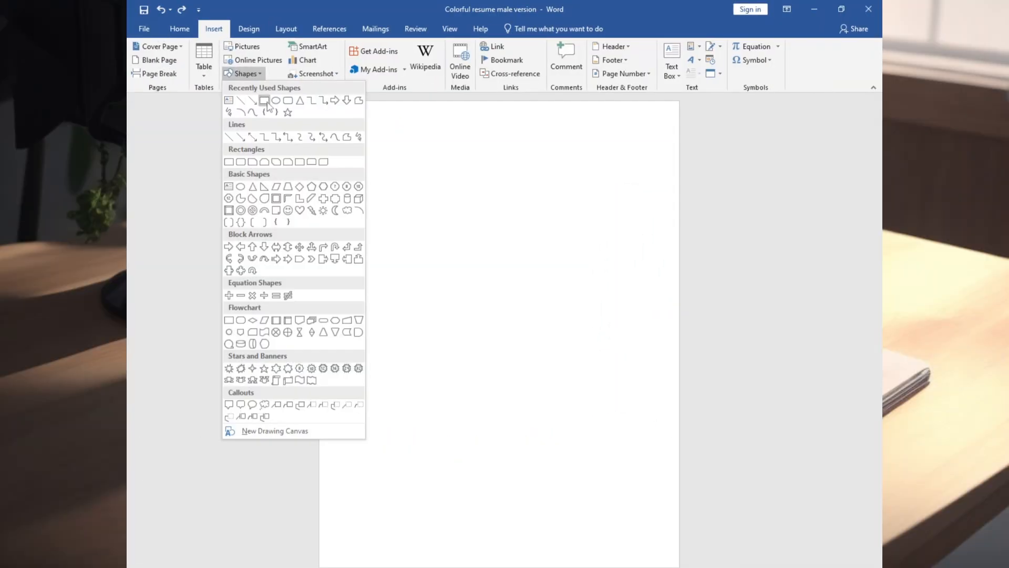
pyautogui.click(266, 101)
pyautogui.moveTo(321, 103)
pyautogui.mouseDown()
pyautogui.moveTo(415, 179)
pyautogui.moveTo(594, 179)
pyautogui.mouseUp()
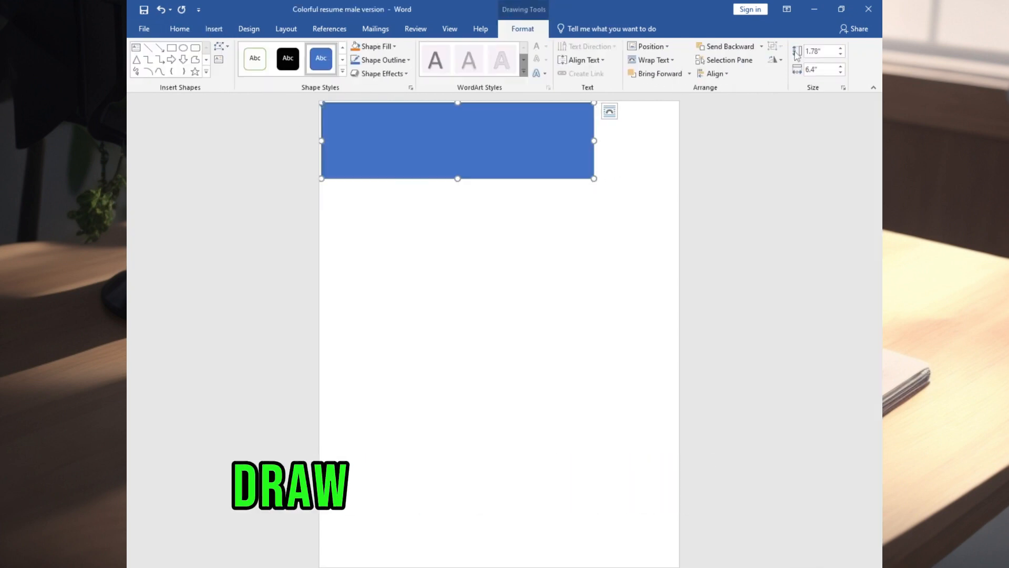
# Set the rectangle's height to 1.65" and narrow it to about two thirds of the page width.
pyautogui.write('1.65')
pyautogui.moveTo(821, 69); pyautogui.dragTo(785, 70)
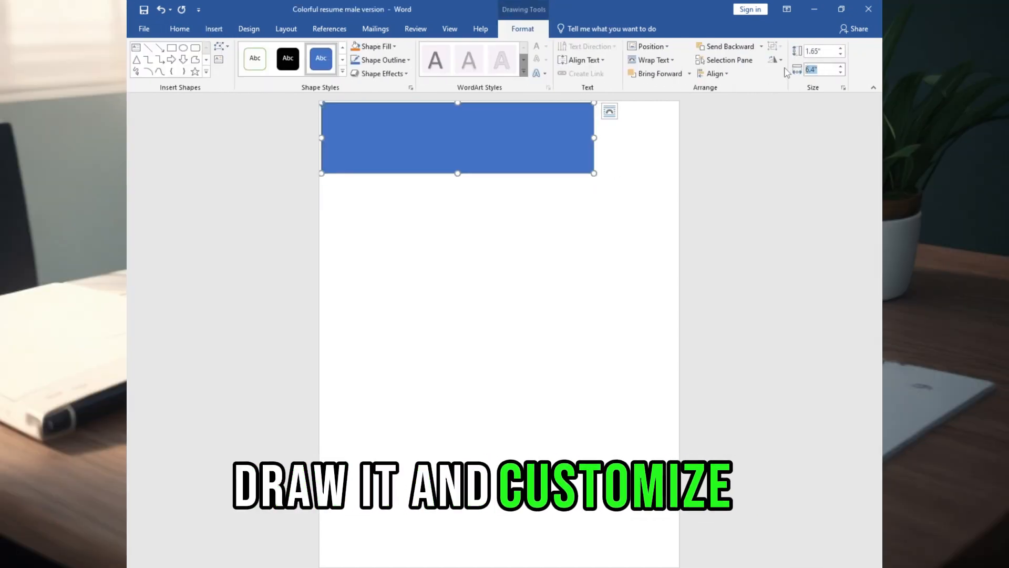
pyautogui.write('5.')
pyautogui.press('Return')
pyautogui.scroll(7, 680, 360)
pyautogui.click(681, 360)
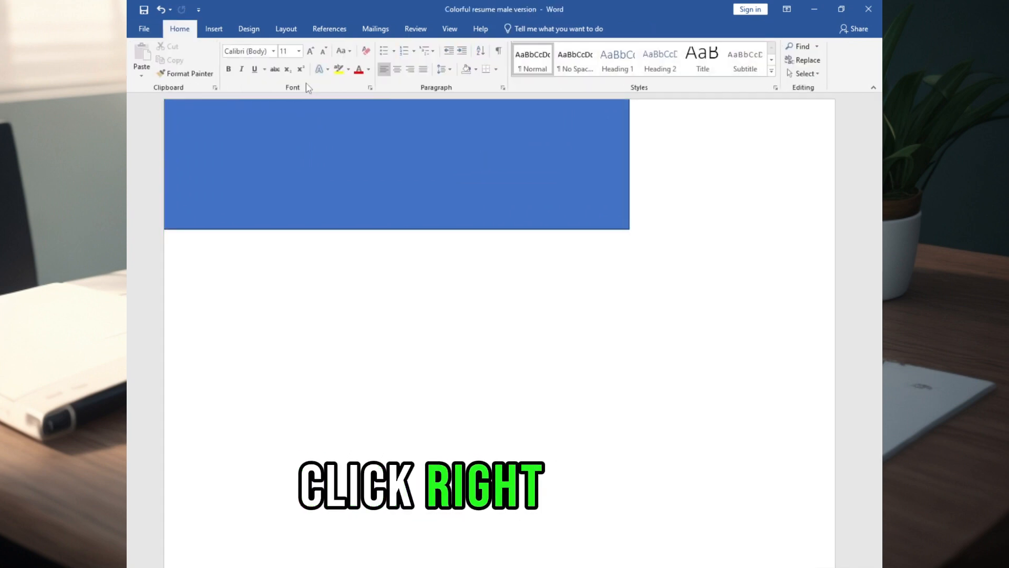
# Edit the rectangle's points, moving the bottom-right corner inward to give the shape a slanted right edge.
pyautogui.rightClick(406, 127)
pyautogui.click(475, 208)
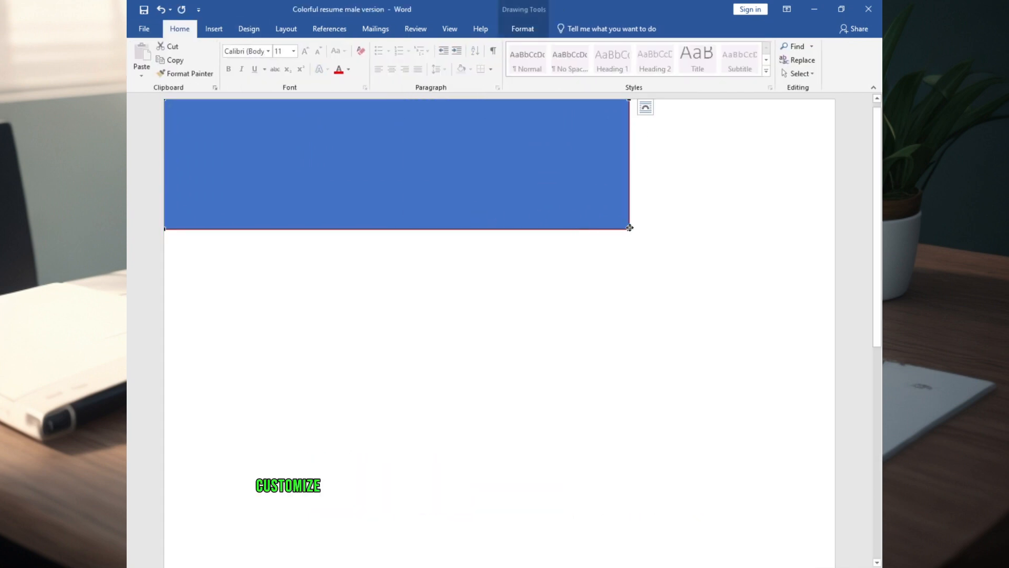
pyautogui.moveTo(629, 229); pyautogui.dragTo(581, 229)
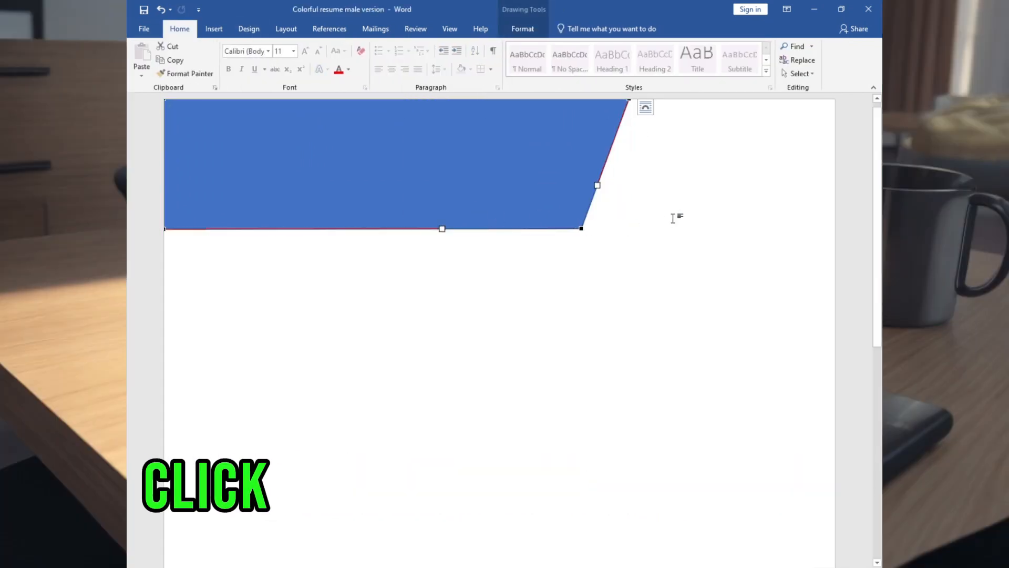
# Fill the slanted header shape with dark purple from the standard colors.
pyautogui.click(214, 29)
pyautogui.click(245, 73)
pyautogui.click(493, 132)
pyautogui.rightClick(494, 132)
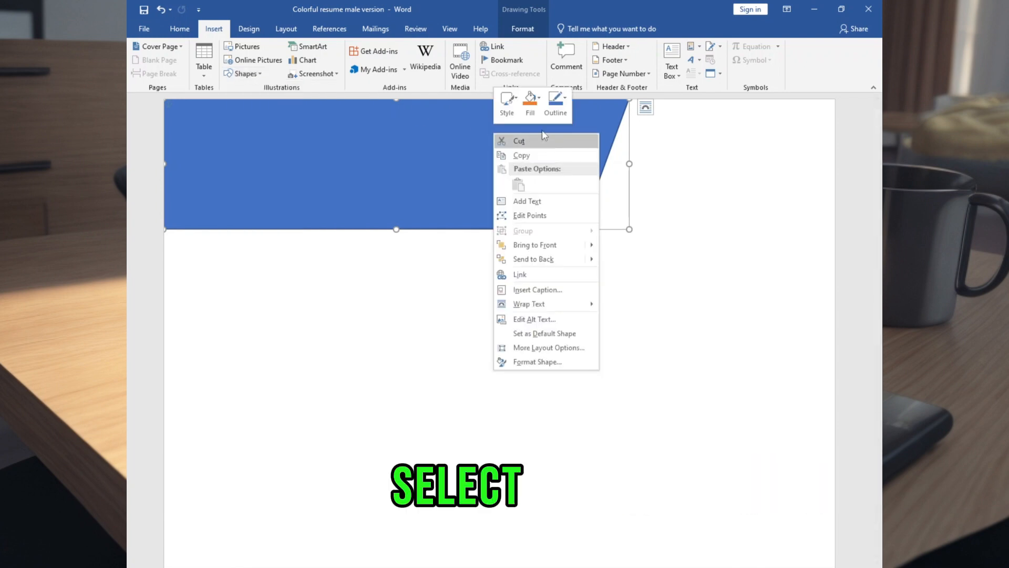
pyautogui.click(530, 100)
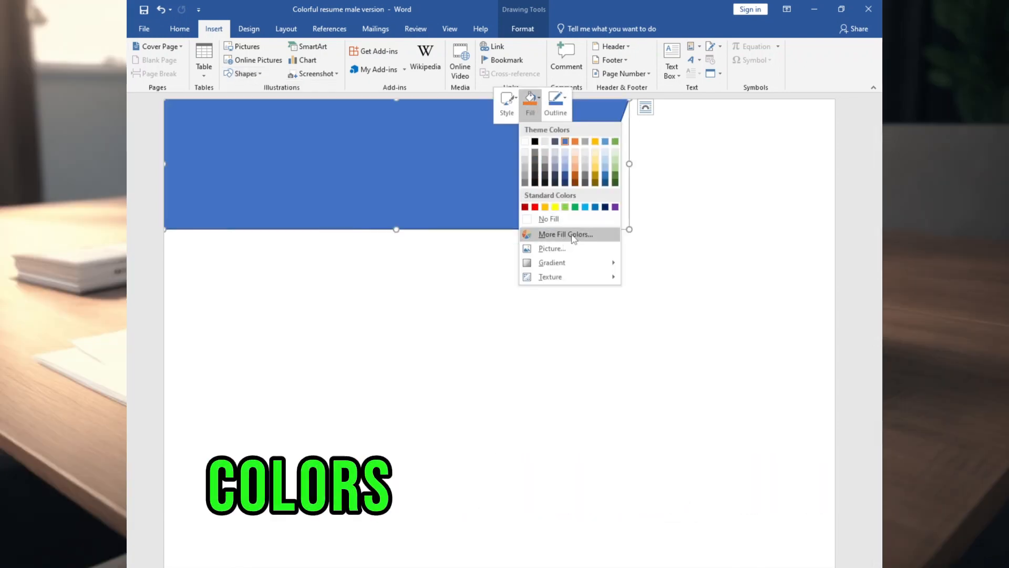
pyautogui.click(566, 233)
pyautogui.click(589, 200)
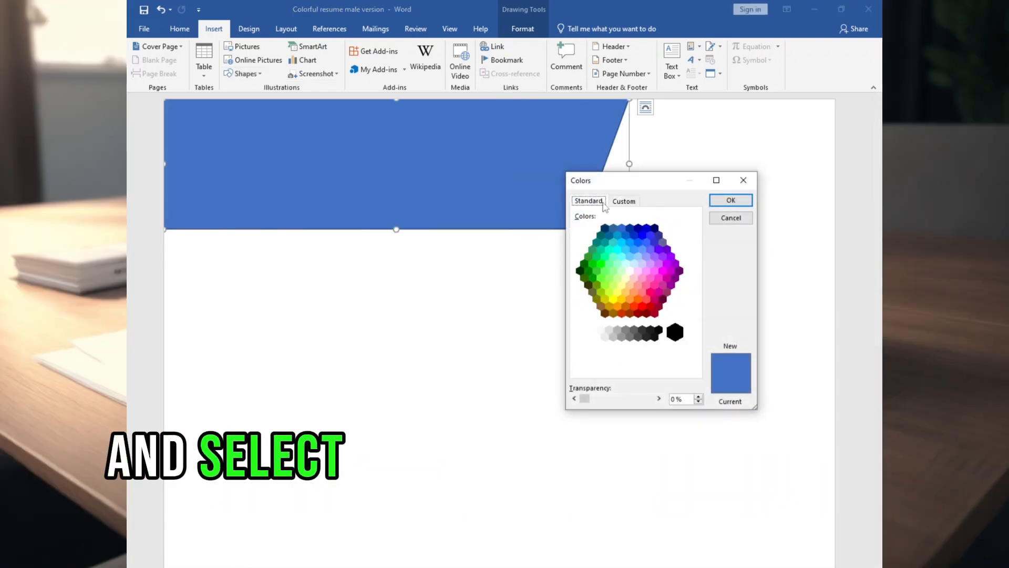
pyautogui.click(680, 271)
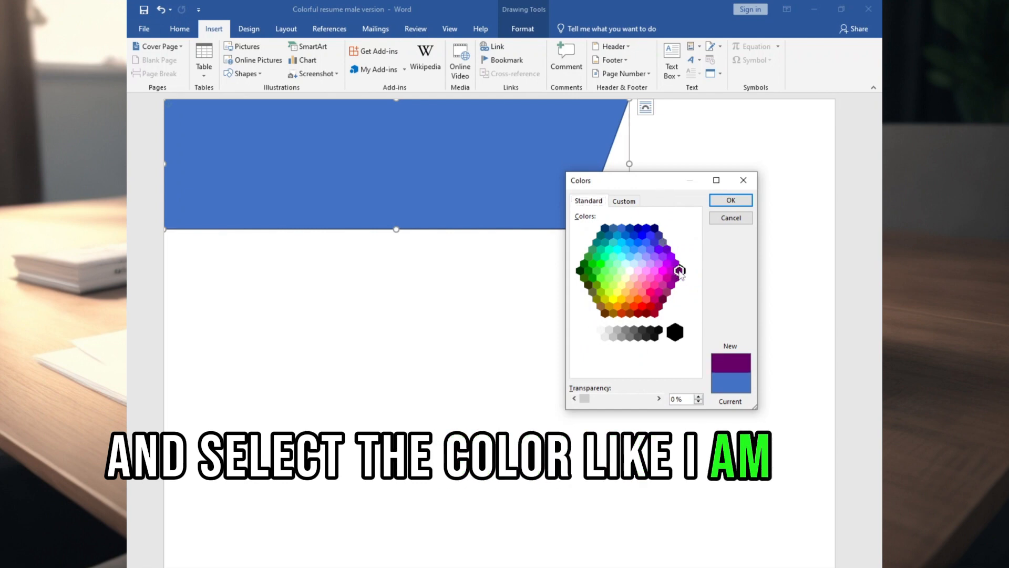
pyautogui.click(731, 200)
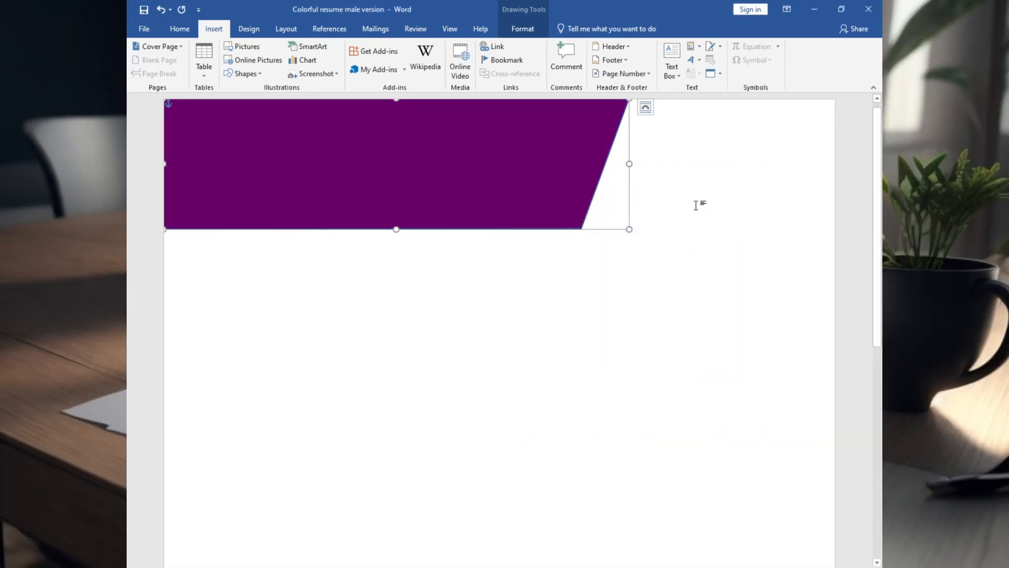
# Remove the outline from the purple header shape.
pyautogui.rightClick(467, 163)
pyautogui.click(530, 132)
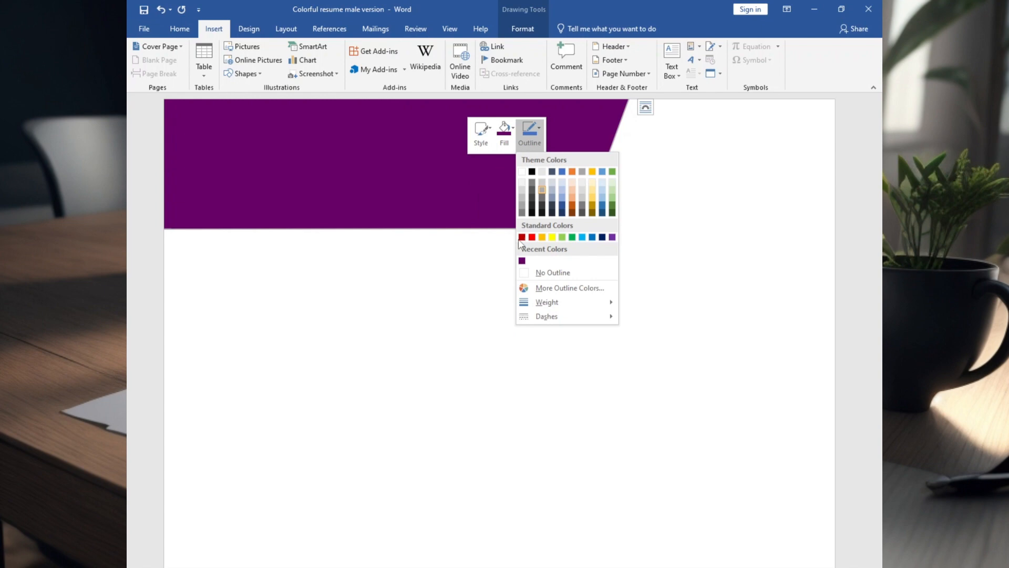
pyautogui.click(563, 277)
pyautogui.click(479, 251)
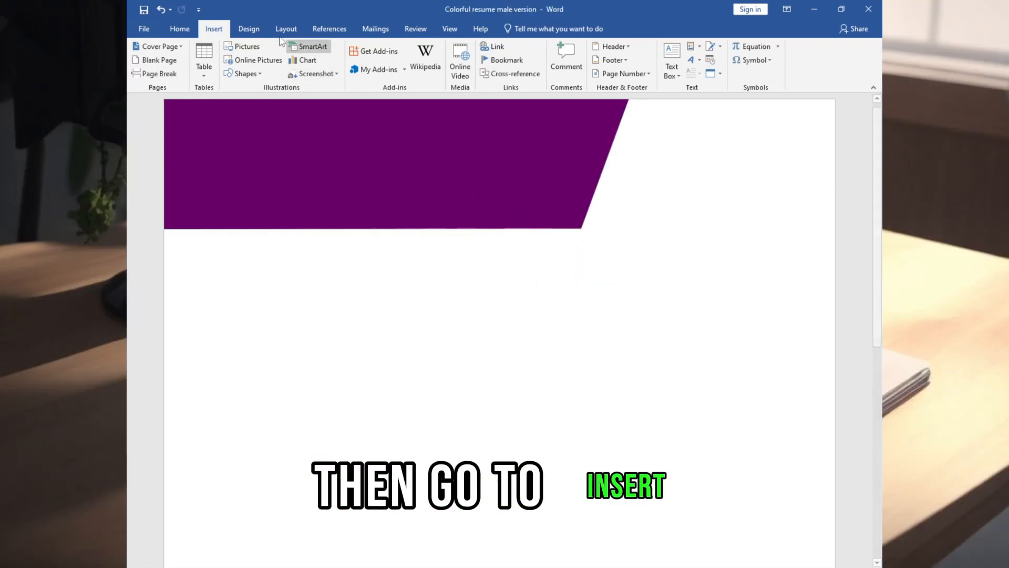
# Draw a second rectangle about 3.35" wide in the page's top-right corner and set its height to 1.65".
pyautogui.click(243, 74)
pyautogui.click(265, 101)
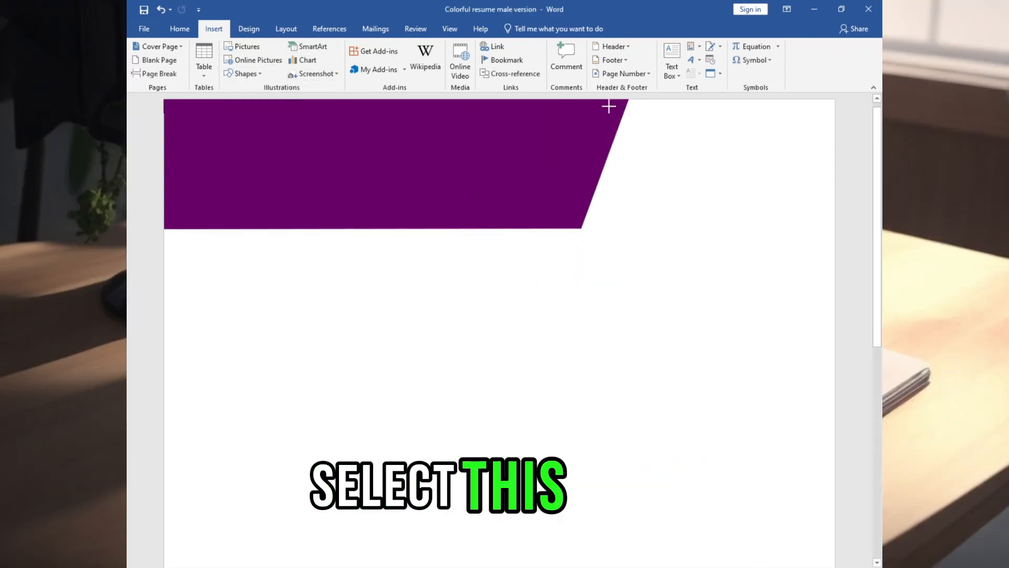
pyautogui.moveTo(636, 99)
pyautogui.mouseDown()
pyautogui.moveTo(847, 244)
pyautogui.moveTo(881, 237)
pyautogui.mouseUp()
pyautogui.moveTo(671, 204); pyautogui.dragTo(625, 204)
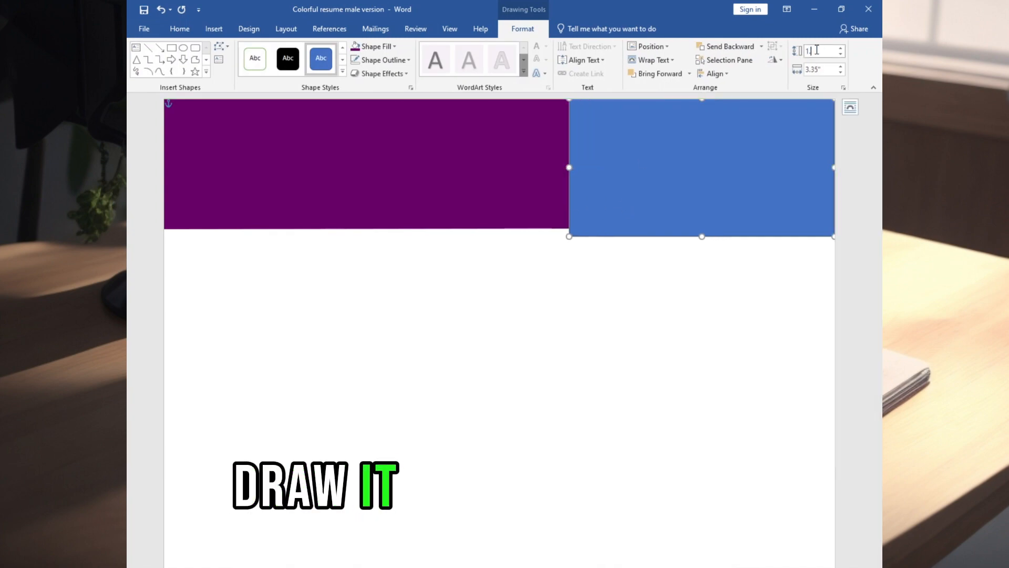
pyautogui.write('.65')
pyautogui.press('Return')
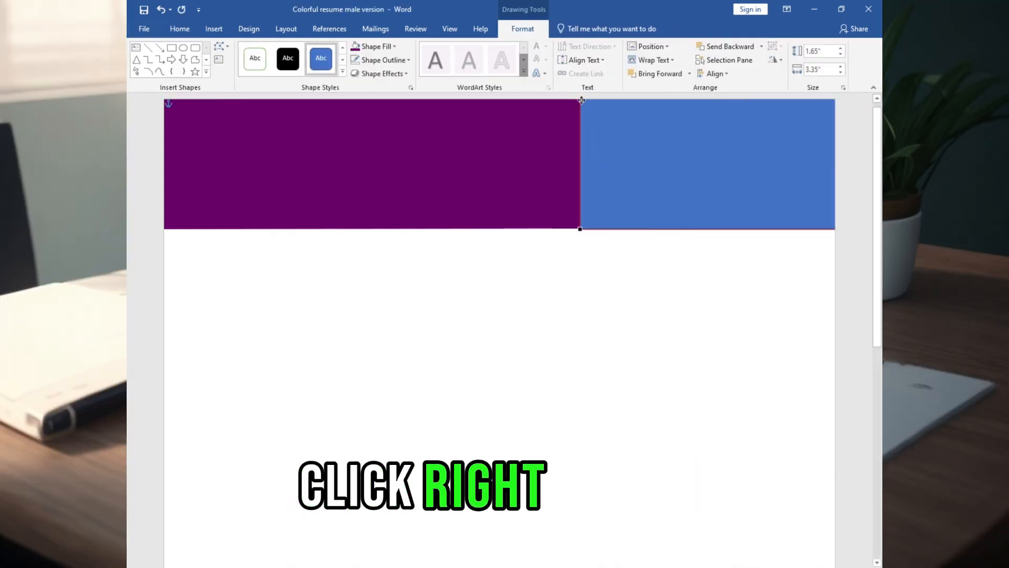
# Edit the second rectangle's points so its left edge slants parallel to the purple shape, leaving a narrow white gap.
pyautogui.moveTo(581, 100); pyautogui.dragTo(636, 100)
pyautogui.rightClick(642, 113)
pyautogui.click(679, 194)
pyautogui.click(589, 230)
# Fill the right header shape with the same dark purple and remove its outline.
pyautogui.rightClick(706, 169)
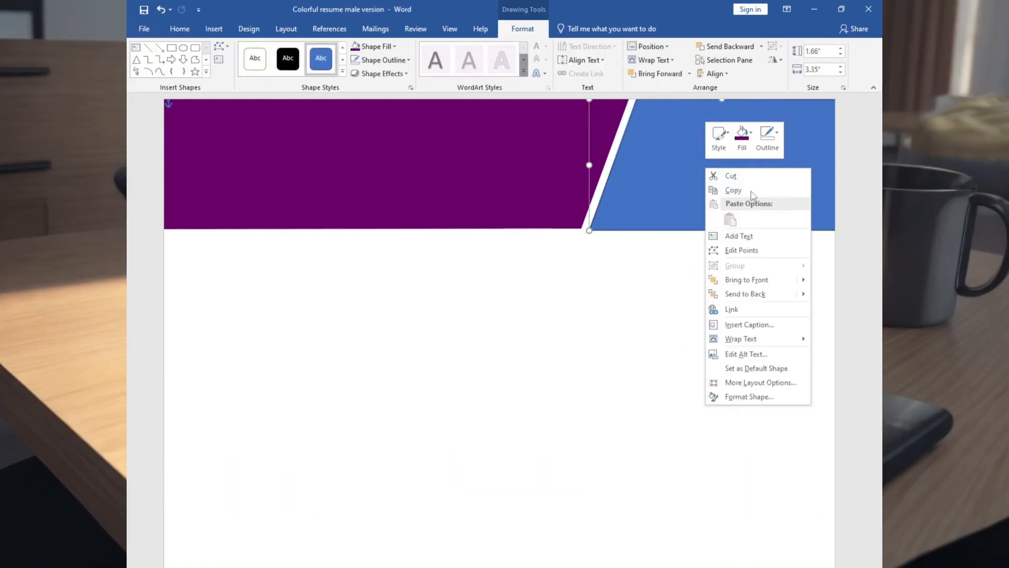
pyautogui.click(742, 135)
pyautogui.click(629, 286)
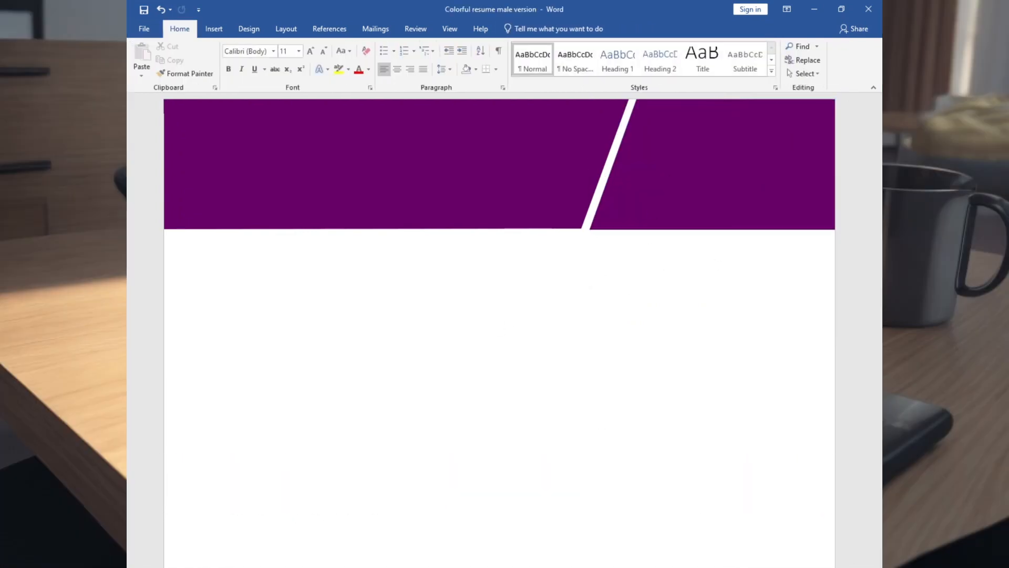
pyautogui.scroll(-4, 530, 469)
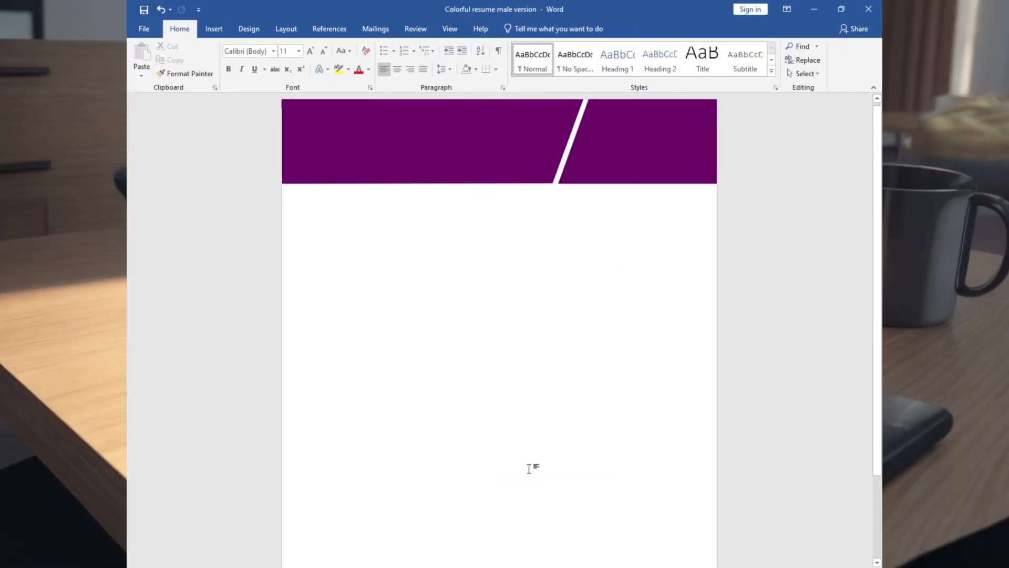
# Insert a text box about 1.01" by 2.89" on the purple header containing the person's full name and, below it, "Graphic Designer".
pyautogui.click(229, 33)
pyautogui.click(259, 78)
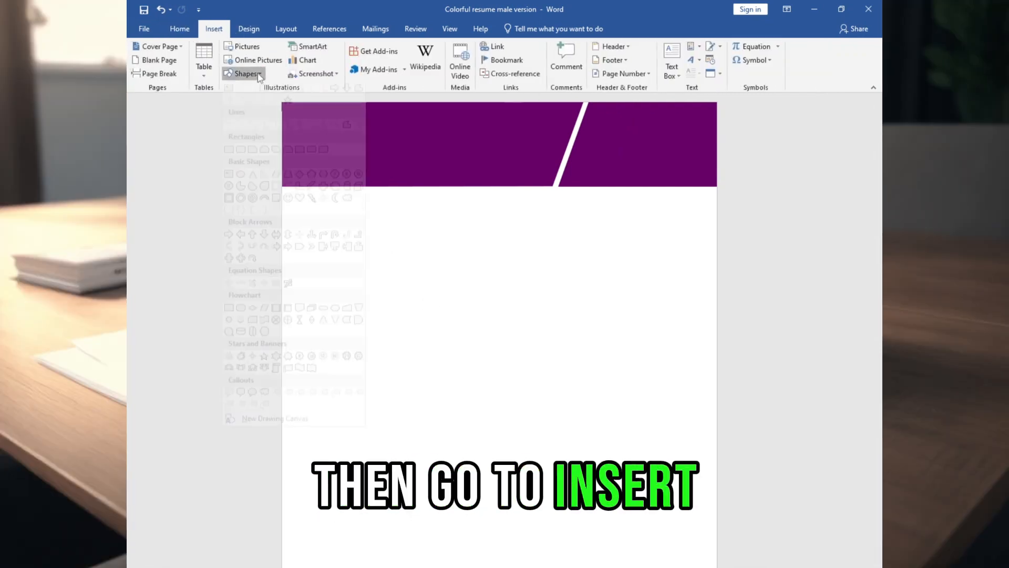
pyautogui.click(227, 101)
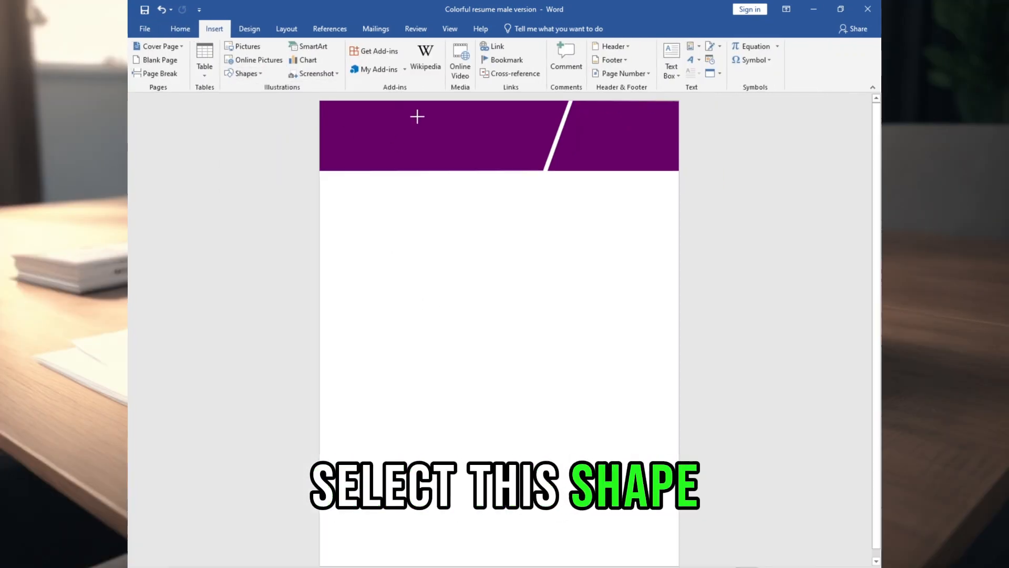
pyautogui.moveTo(417, 116); pyautogui.dragTo(541, 159)
pyautogui.write('Jhon')
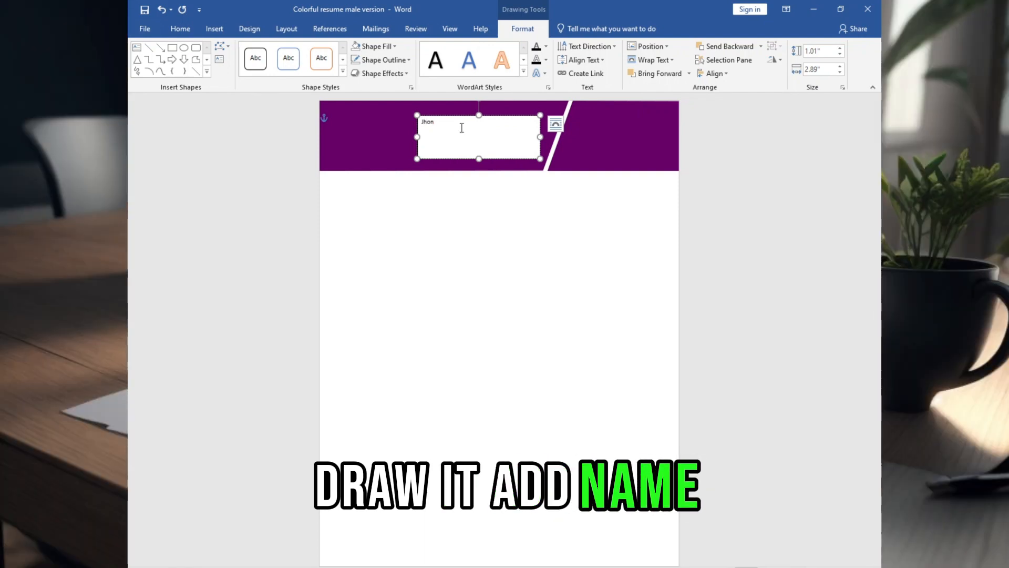
pyautogui.write(' Doe')
pyautogui.press('Return')
pyautogui.write('Graphic Designer')
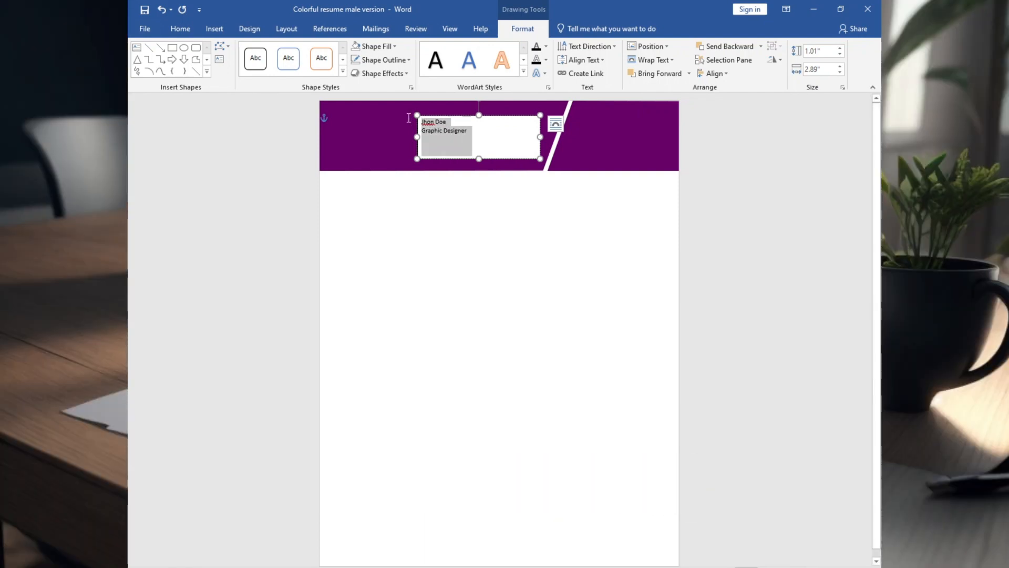
# Apply the No Spacing style to the header text, sizing the name at 45 and the job title at 20.
pyautogui.click(181, 29)
pyautogui.click(575, 59)
pyautogui.click(300, 51)
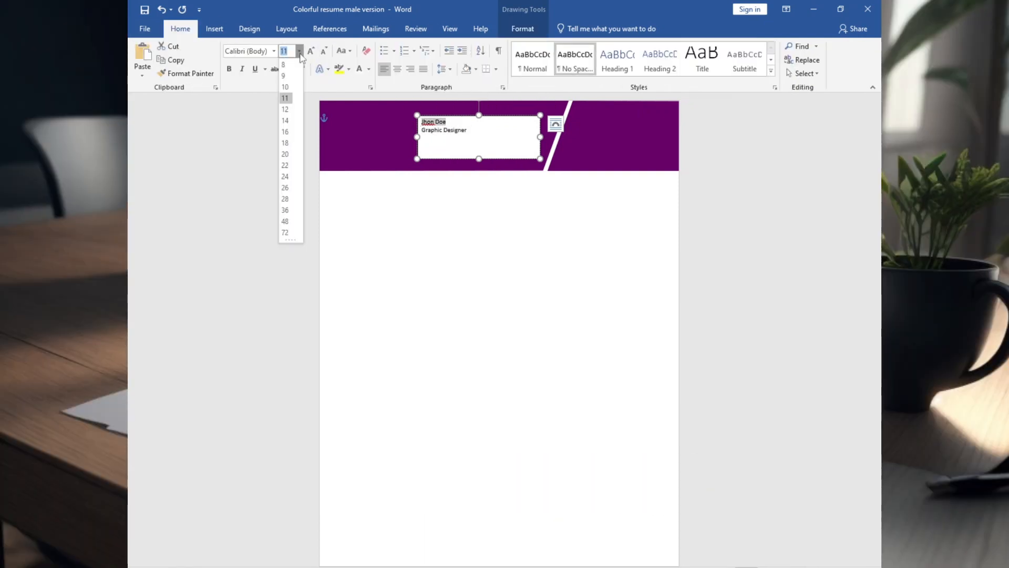
pyautogui.click(284, 227)
pyautogui.click(301, 52)
pyautogui.write('20')
pyautogui.press('Return')
# Enlarge the name text box slightly and remove its fill and outline.
pyautogui.moveTo(474, 115); pyautogui.dragTo(474, 107)
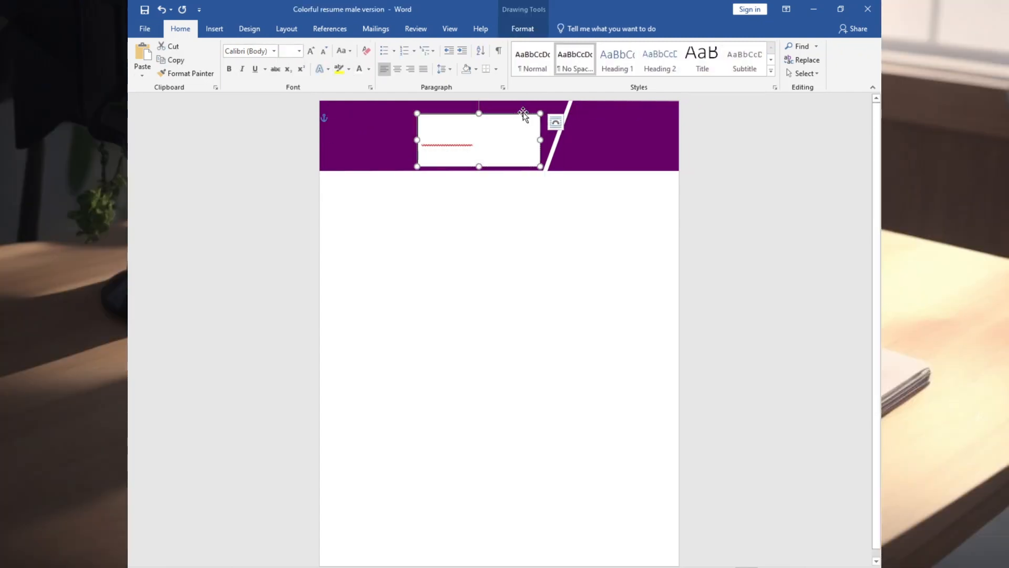
pyautogui.click(585, 82)
pyautogui.click(599, 220)
# Color the word "Graphic" light blue with an underline and make the first name bold.
pyautogui.moveTo(461, 156); pyautogui.dragTo(421, 157)
pyautogui.click(369, 70)
pyautogui.click(419, 176)
pyautogui.click(469, 139)
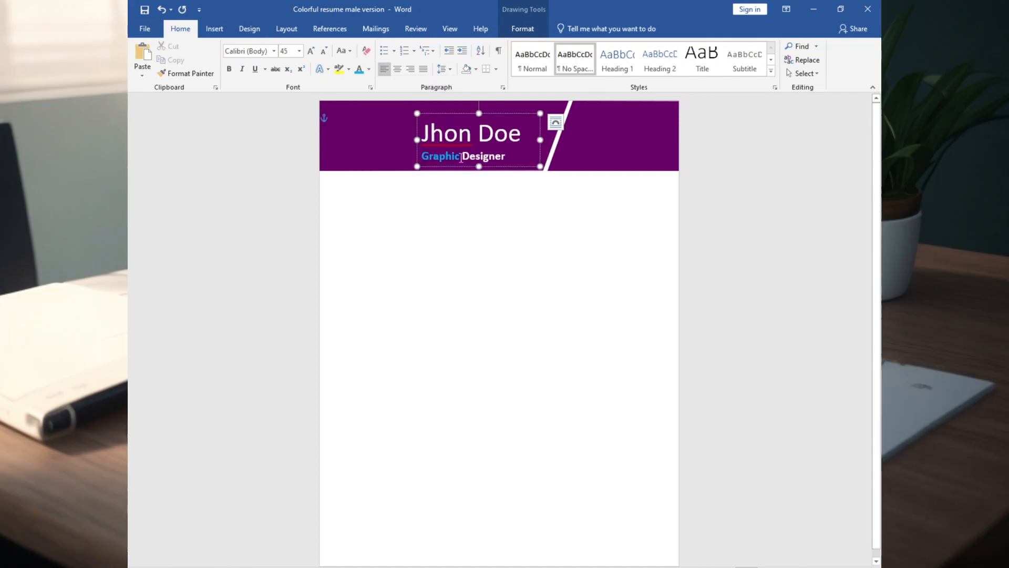
pyautogui.click(363, 205)
# Insert the circular portrait picture and set its text wrapping to In Front of Text.
pyautogui.click(215, 29)
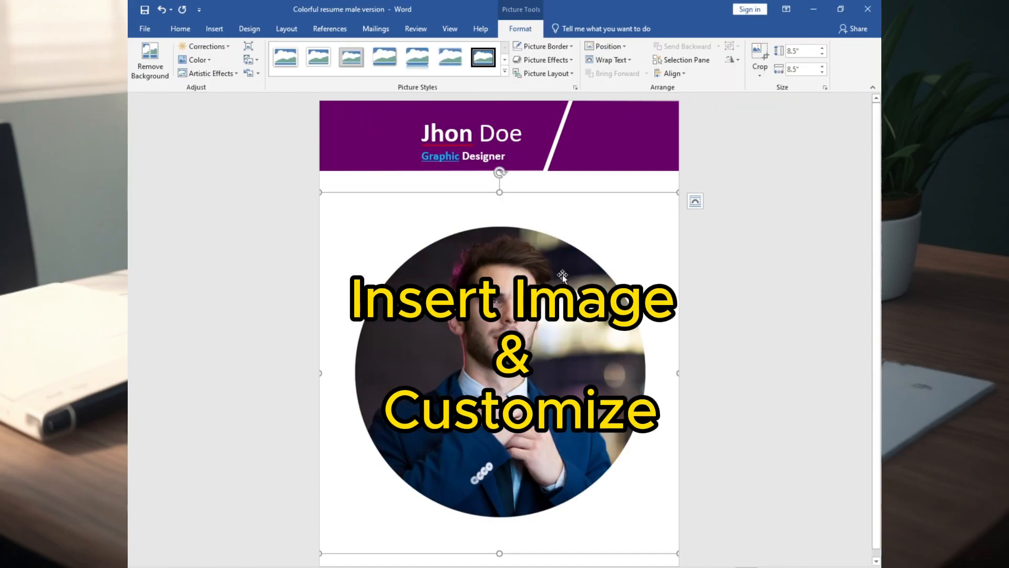
pyautogui.rightClick(436, 256)
pyautogui.moveTo(470, 439)
pyautogui.click(563, 481)
# Crop the portrait to its circle, shrink it and place it with a white ring beside the name in the header.
pyautogui.click(760, 58)
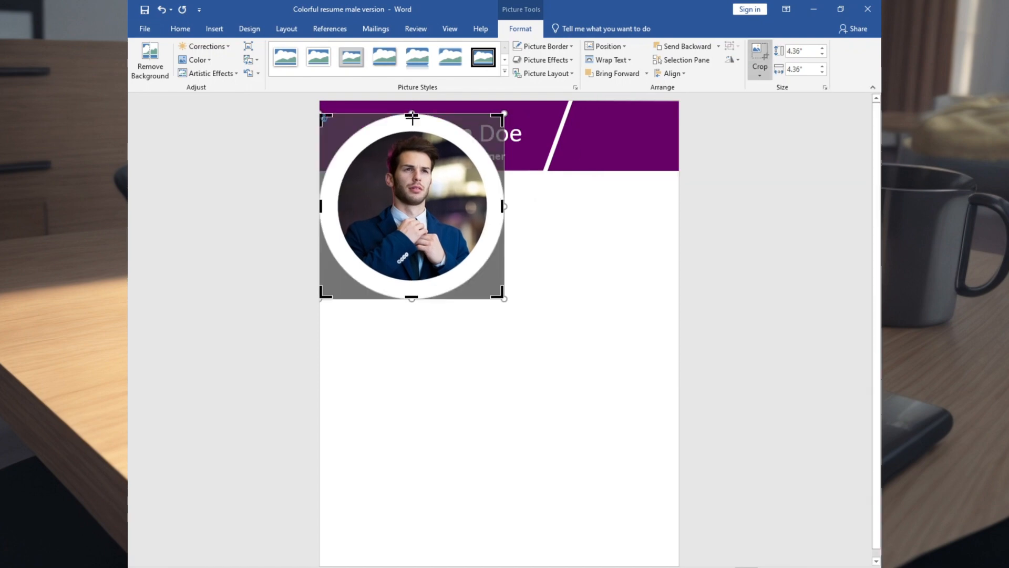
pyautogui.press('Escape')
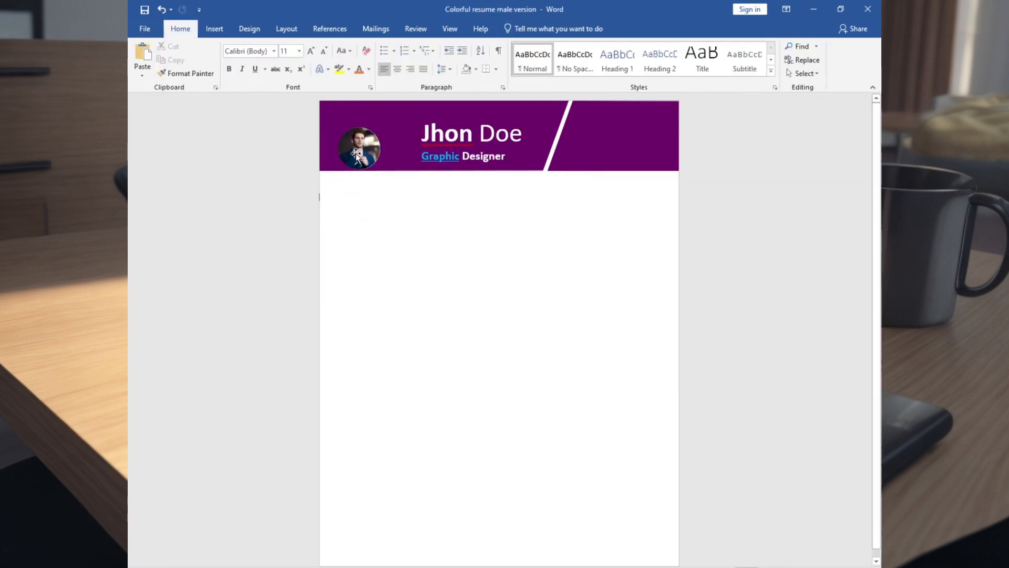
pyautogui.click(394, 142)
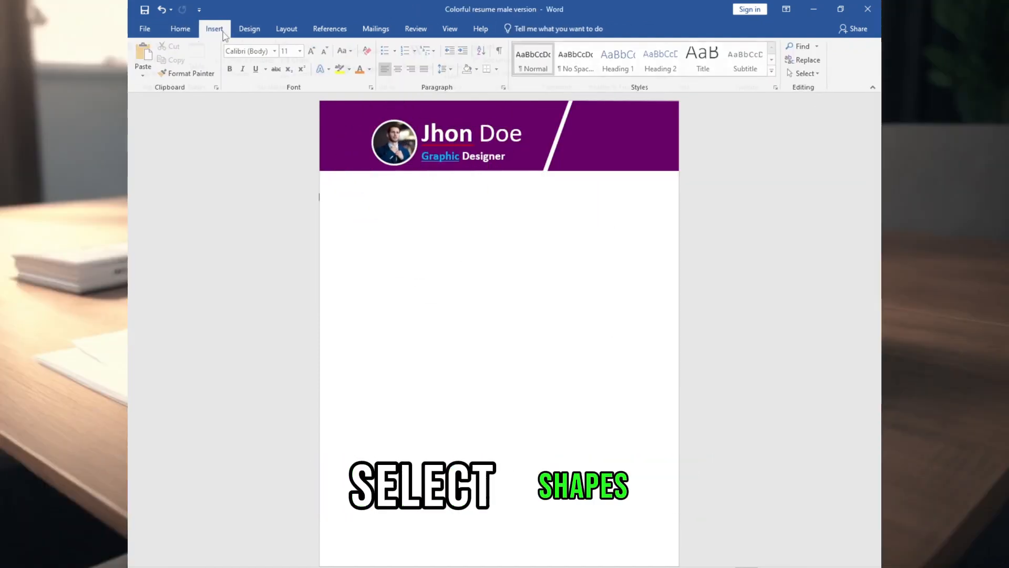
# Draw a text box about 2.06" by 0.4" in the header section beyond the slanted white line and enter the placeholder phone number.
pyautogui.click(215, 30)
pyautogui.click(247, 74)
pyautogui.click(279, 147)
pyautogui.moveTo(565, 135); pyautogui.dragTo(653, 153)
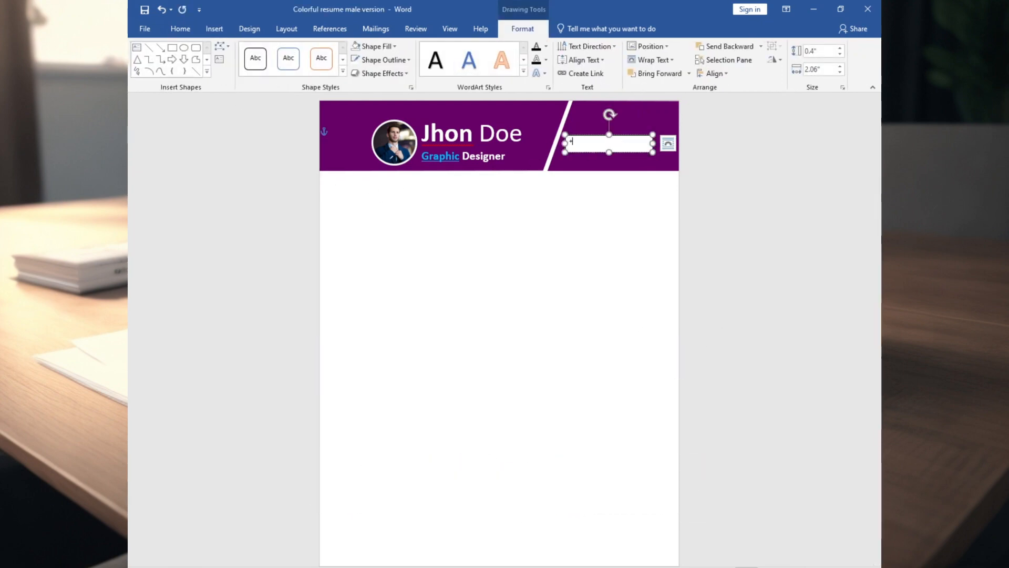
pyautogui.write('+1xx XXX X')
# Paste three copies of the phone text box and separate the original from the copies.
pyautogui.hotkey('ctrl', 'c')
pyautogui.hotkey('ctrl', 'v')
pyautogui.hotkey('ctrl', 'v')
pyautogui.hotkey('ctrl', 'v')
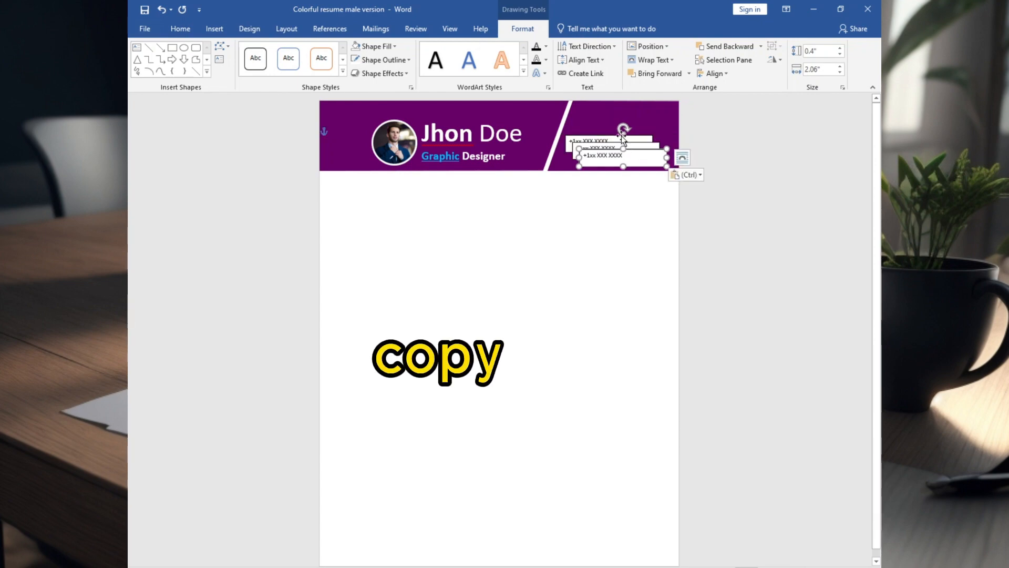
pyautogui.moveTo(602, 135); pyautogui.dragTo(613, 118)
pyautogui.hotkey('ctrl', 'z')
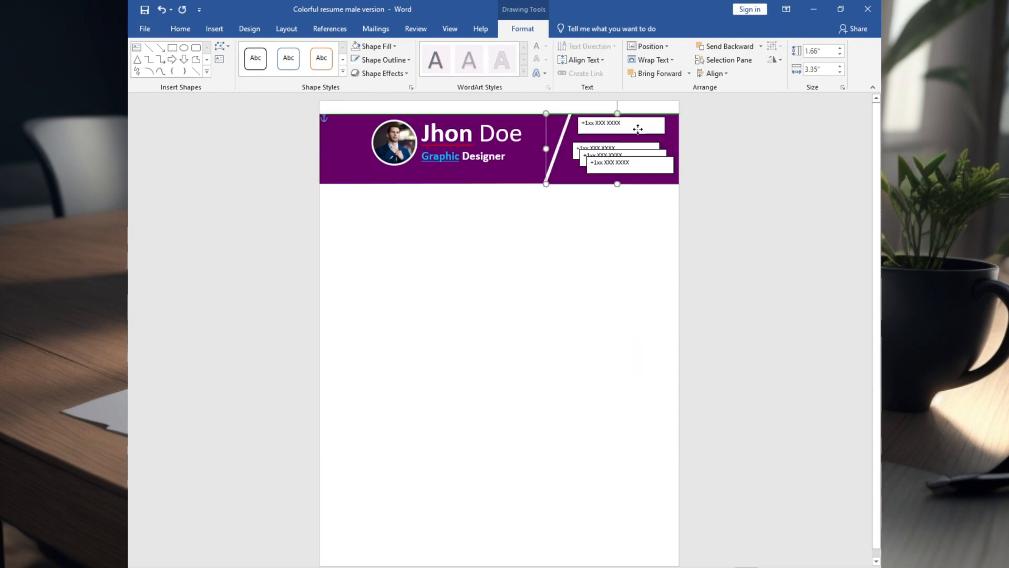
pyautogui.moveTo(419, 137); pyautogui.dragTo(419, 149)
pyautogui.click(628, 124)
# Replace the text of the three copies with "NY, USA", the e-mail address and "Resumeproinsight".
pyautogui.scroll(8, 733, 408)
pyautogui.moveTo(730, 202); pyautogui.dragTo(679, 193)
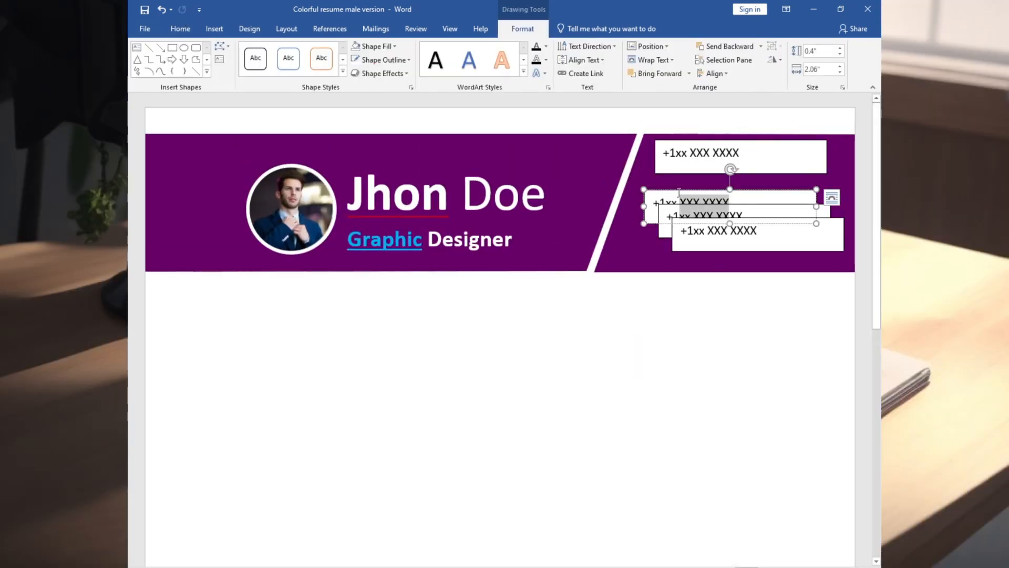
pyautogui.moveTo(789, 205); pyautogui.dragTo(628, 194)
pyautogui.moveTo(583, 206); pyautogui.dragTo(505, 207)
pyautogui.write('Re')
pyautogui.write('Resumeproinsight')
pyautogui.moveTo(757, 231); pyautogui.dragTo(725, 235)
# Remove the fill and outline of the contact text boxes and color the phone number white.
pyautogui.rightClick(724, 141)
pyautogui.click(761, 106)
pyautogui.click(773, 249)
pyautogui.rightClick(589, 194)
pyautogui.click(792, 207)
pyautogui.click(714, 140)
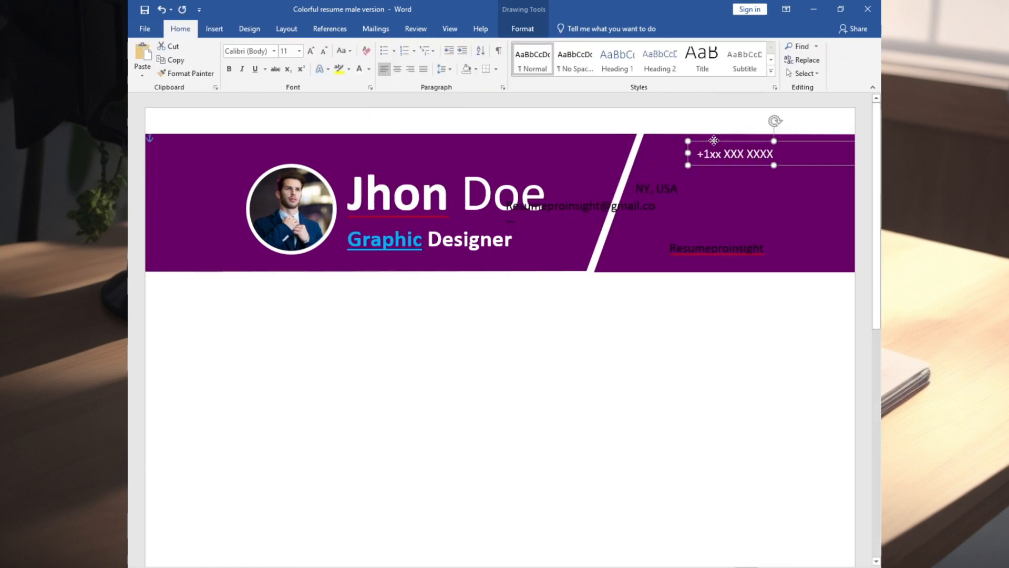
# Arrange the phone, location, e-mail and profile texts one below another along the slanted white line, in white text.
pyautogui.moveTo(652, 181); pyautogui.dragTo(694, 200)
pyautogui.moveTo(799, 216); pyautogui.dragTo(820, 217)
pyautogui.moveTo(713, 200); pyautogui.dragTo(733, 200)
pyautogui.moveTo(681, 170); pyautogui.dragTo(687, 170)
pyautogui.moveTo(705, 145); pyautogui.dragTo(714, 144)
# Insert the Gmail, location, LinkedIn and phone icon pictures below the header and shrink the phone icon to 0.2".
pyautogui.click(620, 337)
pyautogui.click(214, 29)
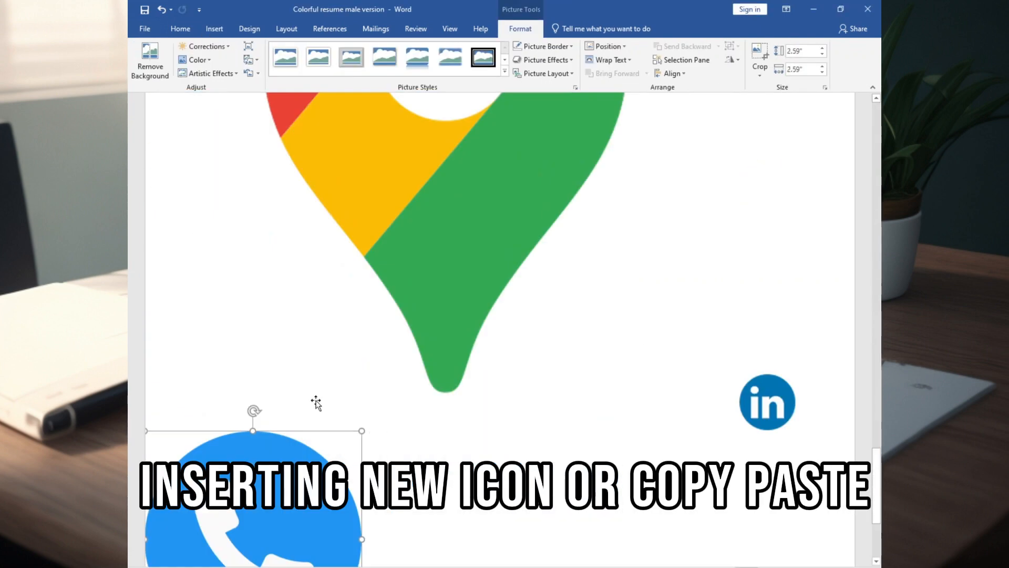
pyautogui.scroll(-3, 315, 405)
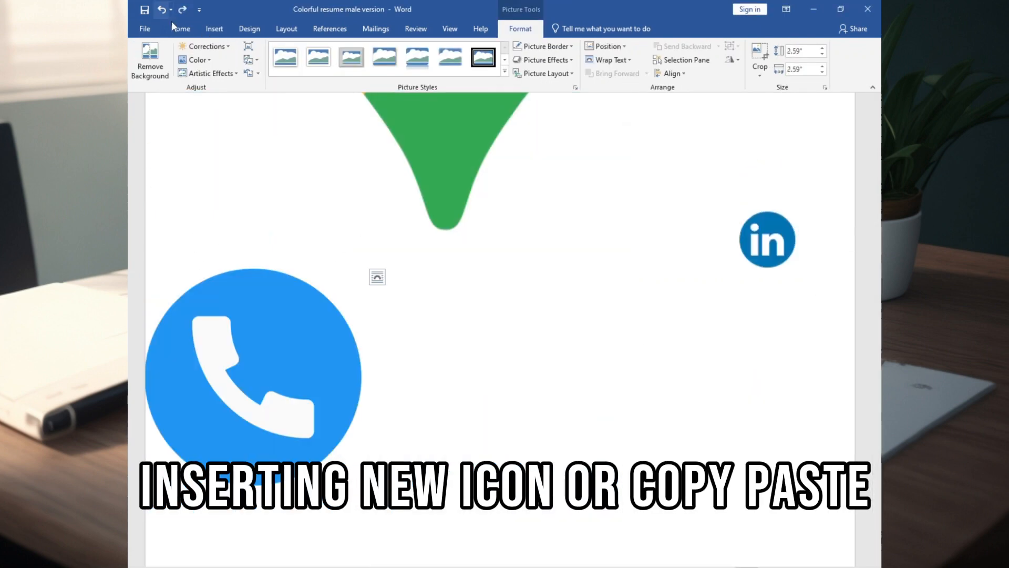
pyautogui.click(805, 50)
pyautogui.write('1')
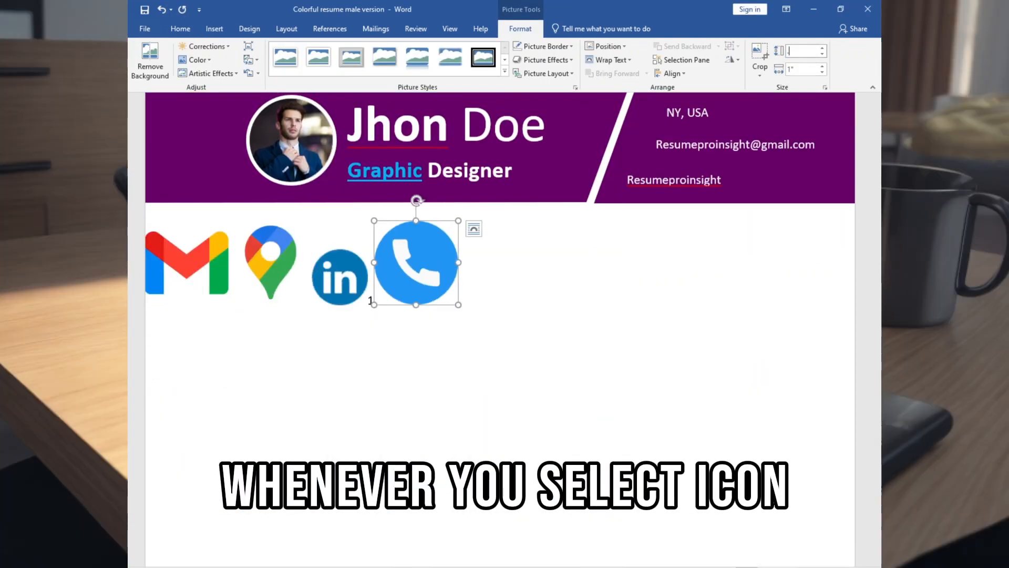
pyautogui.press('Return')
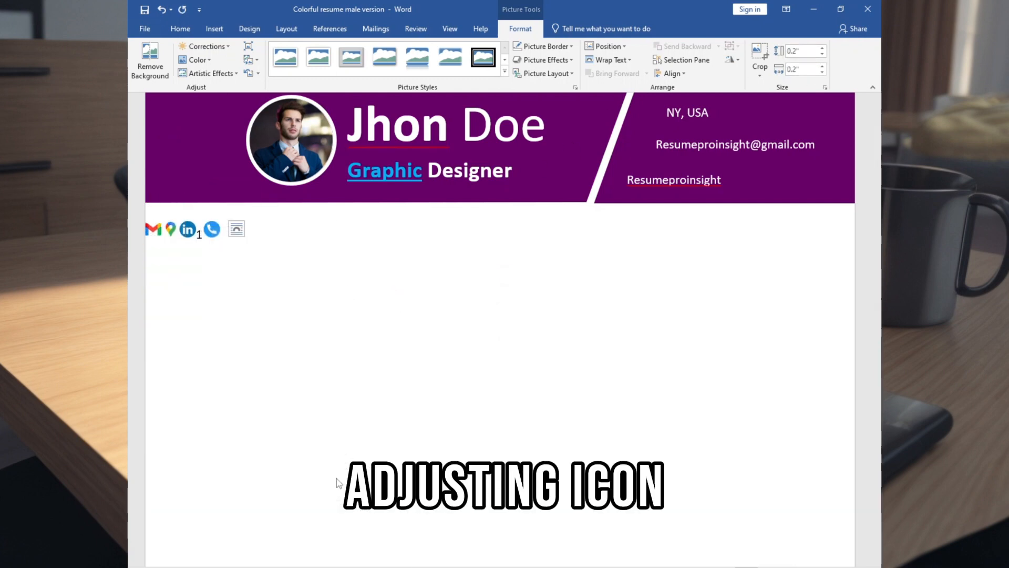
# Make the icons float in front of the header and place each one beside its matching contact line.
pyautogui.rightClick(170, 228)
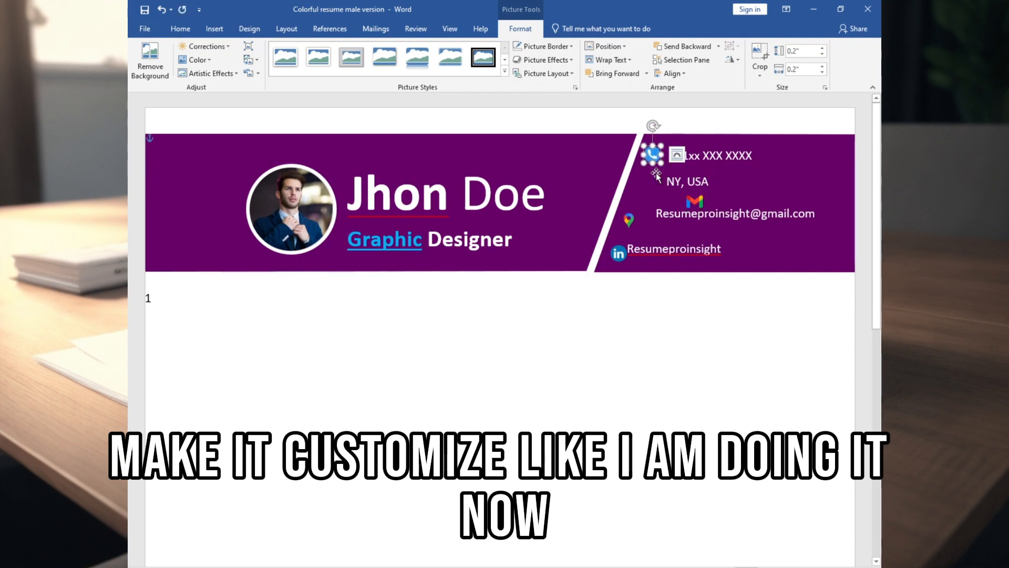
pyautogui.press('Up')
pyautogui.press('Up')
pyautogui.press('Up')
pyautogui.click(641, 181)
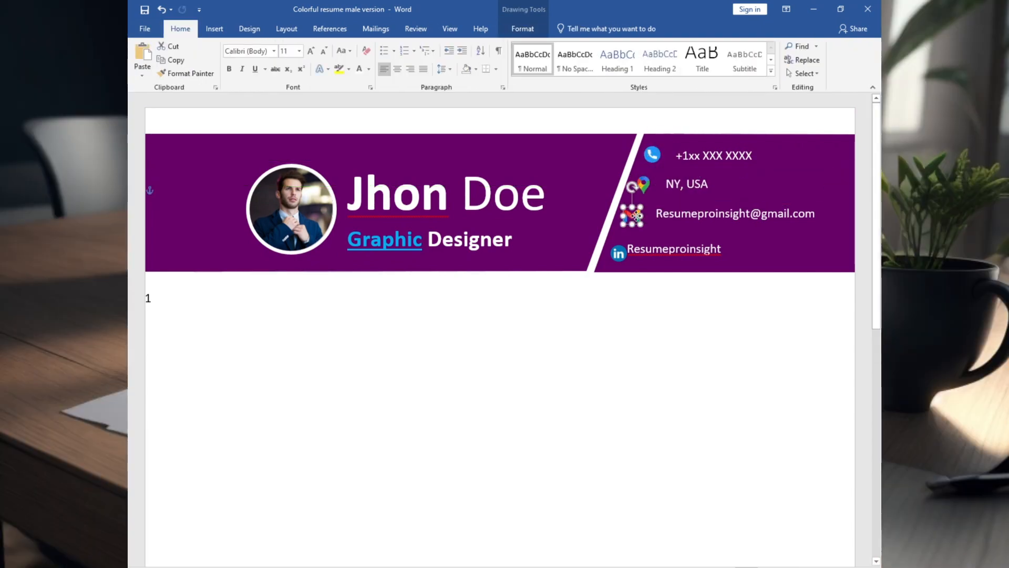
pyautogui.rightClick(722, 247)
pyautogui.click(736, 394)
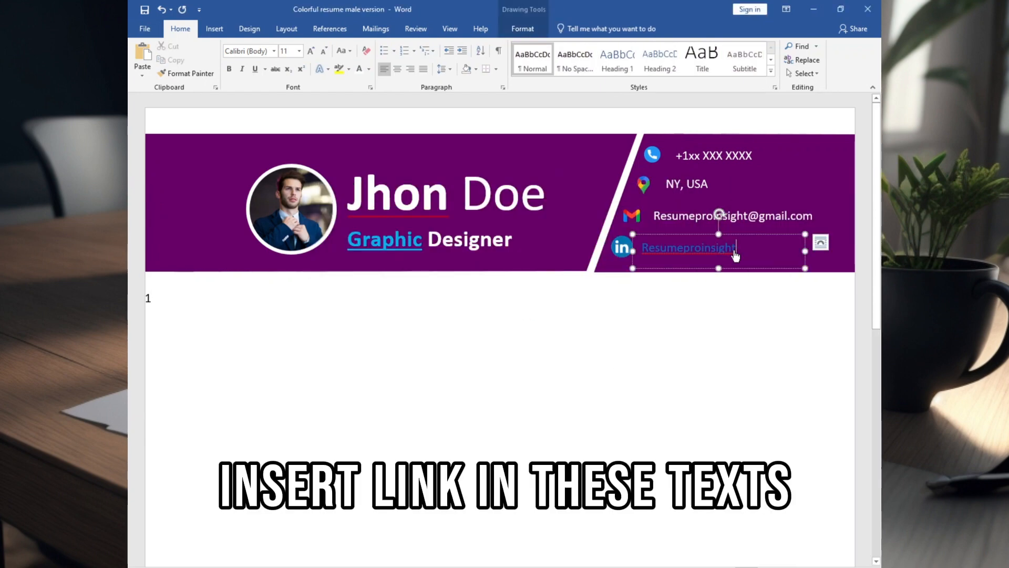
pyautogui.press('Escape')
# Underline the four contact lines and respell the profile name as "Resume pro insight".
pyautogui.click(683, 184)
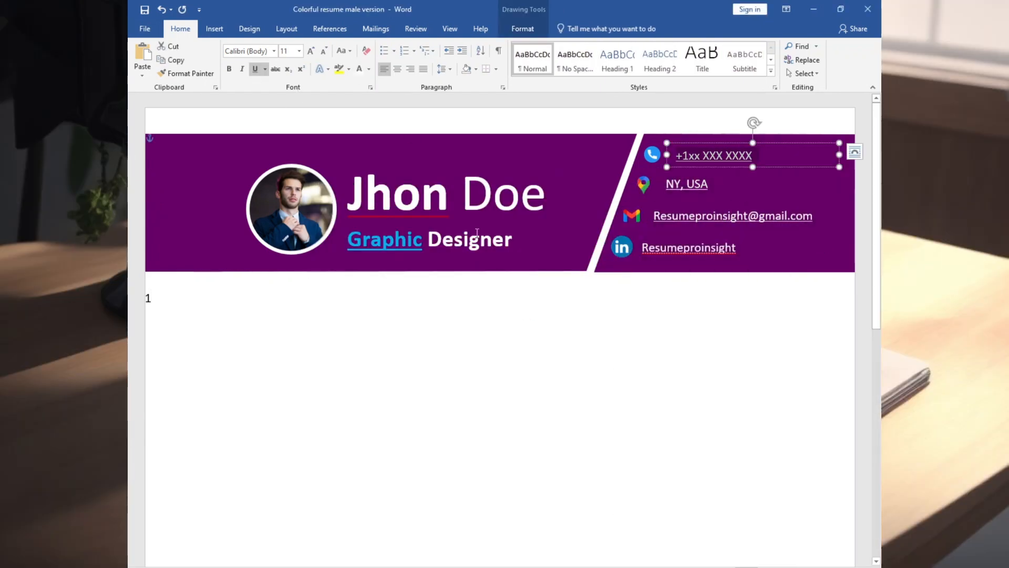
pyautogui.click(689, 247)
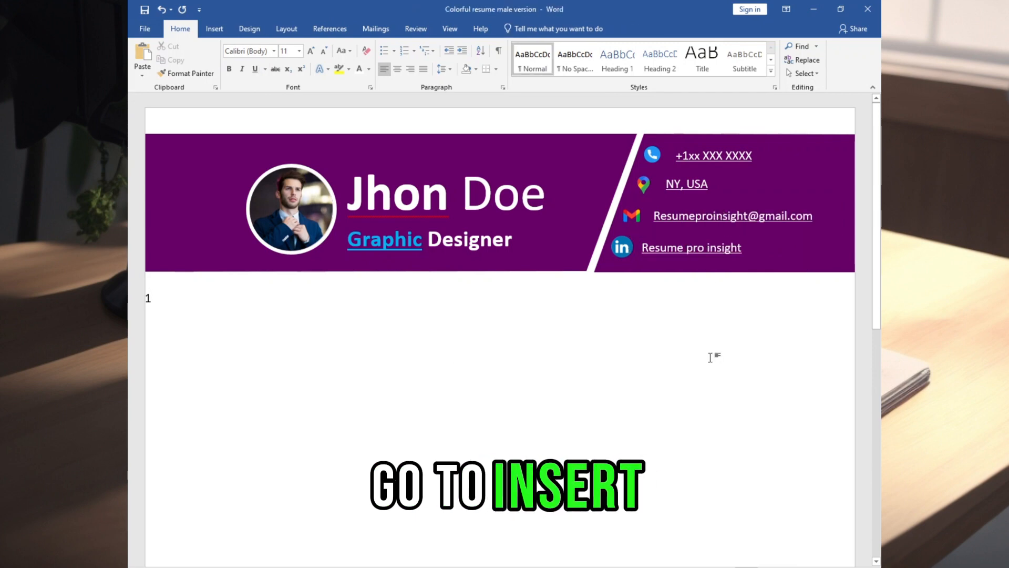
# Draw a rounded rectangle about 3.37" by 0.51" below the header and round its ends fully.
pyautogui.click(214, 29)
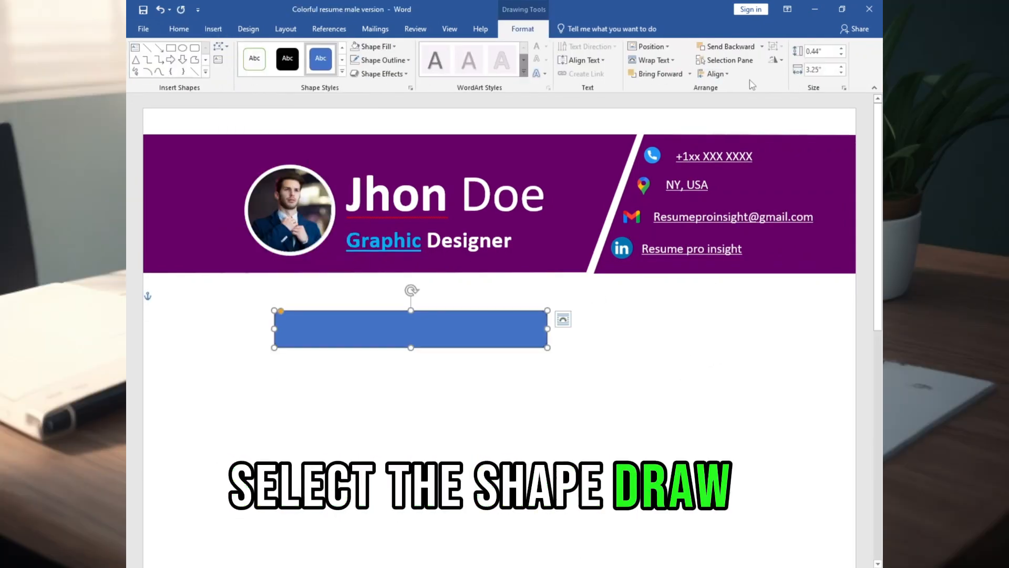
pyautogui.click(822, 51)
pyautogui.write('.5')
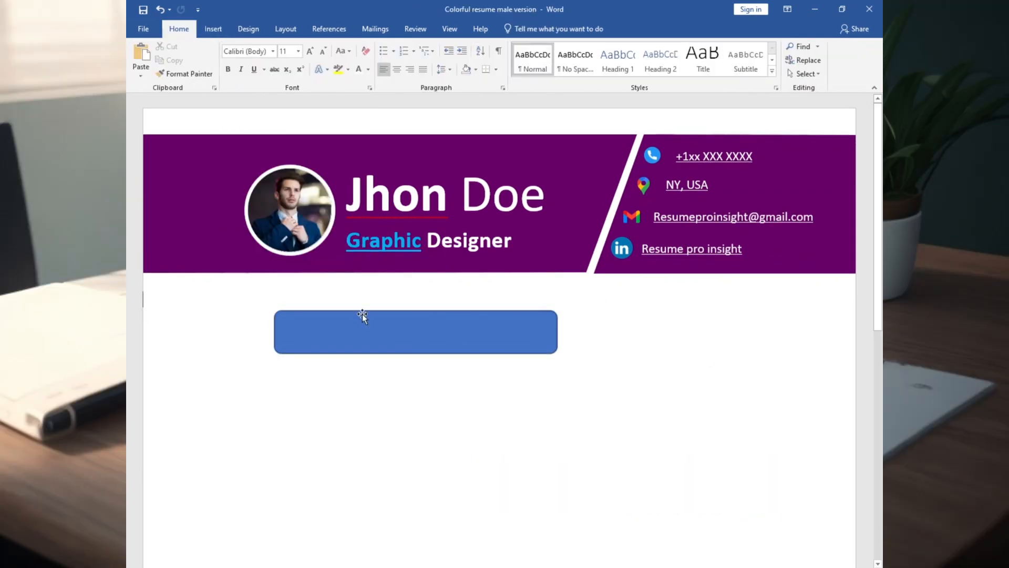
pyautogui.click(370, 315)
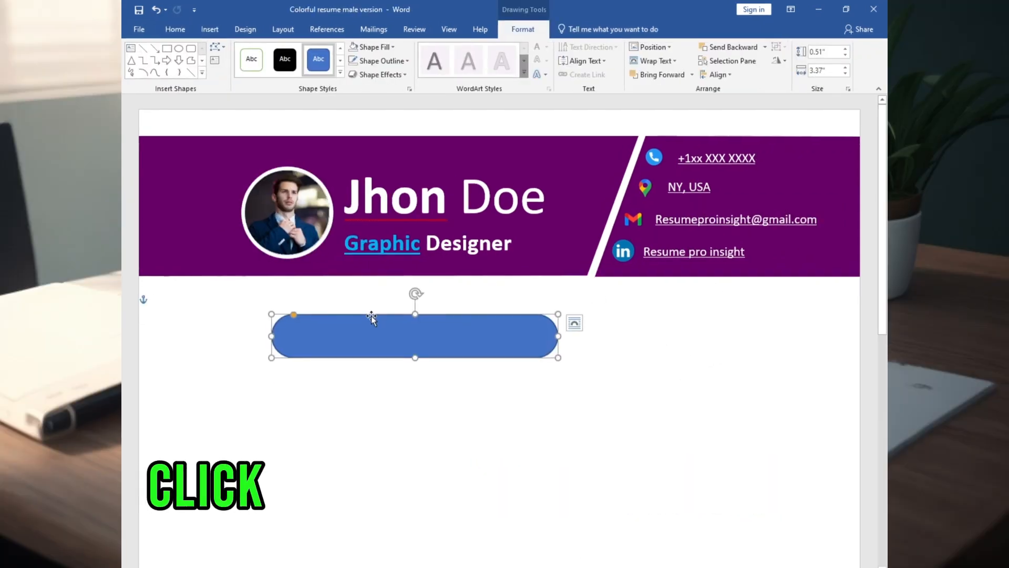
# Change the rounded bar's fill from solid to a blue linear gradient.
pyautogui.rightClick(400, 321)
pyautogui.click(409, 283)
pyautogui.moveTo(447, 471)
pyautogui.click(547, 563)
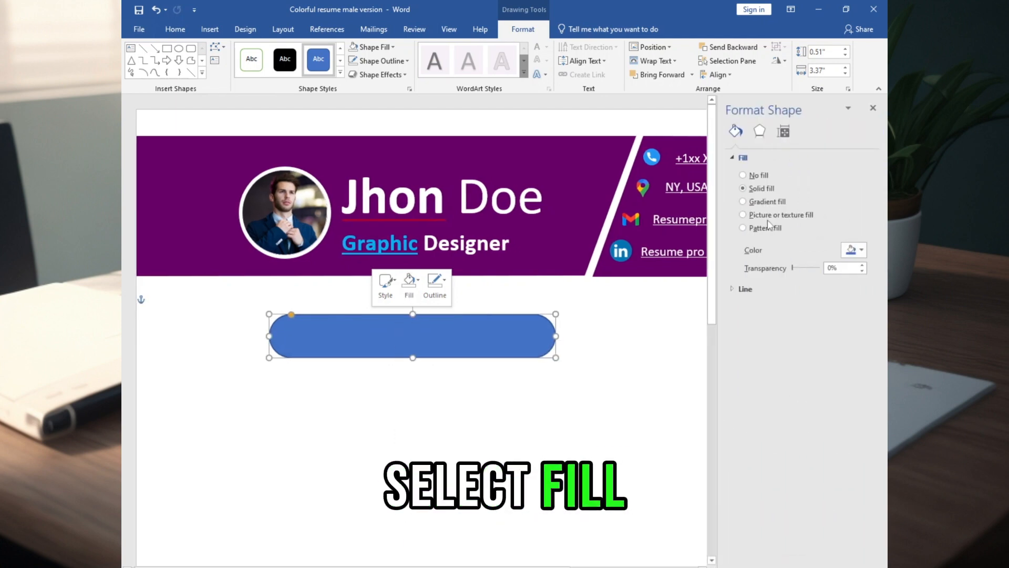
pyautogui.click(764, 203)
pyautogui.click(855, 251)
pyautogui.click(766, 301)
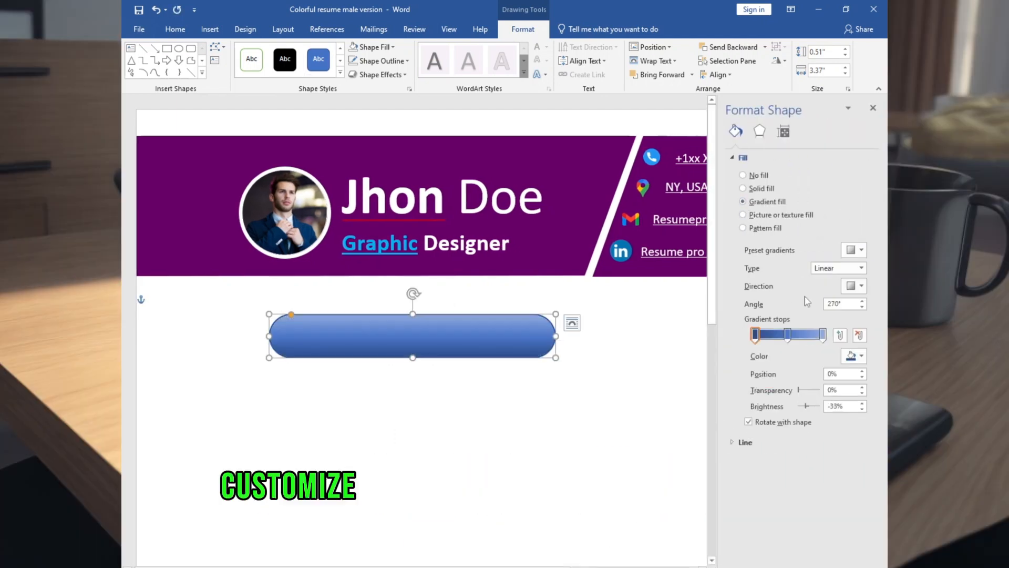
# Set the bar's gradient direction to Linear Right at 0°.
pyautogui.click(856, 285)
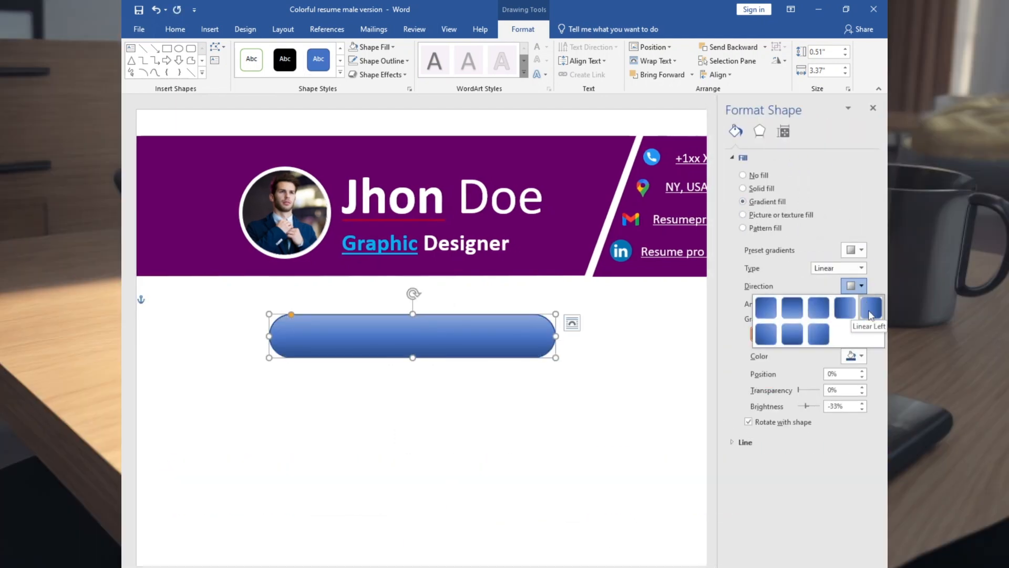
pyautogui.click(870, 315)
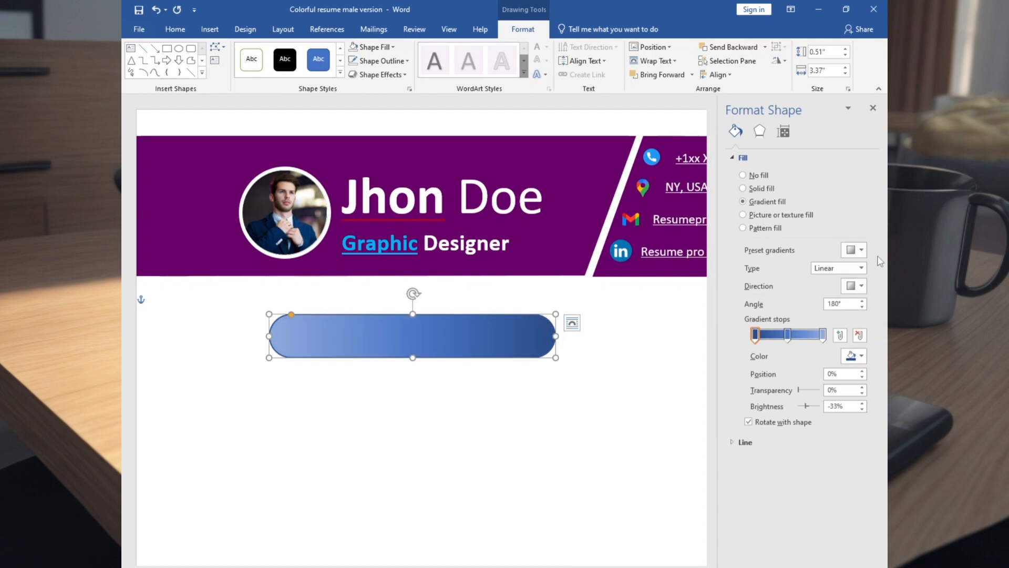
pyautogui.click(857, 285)
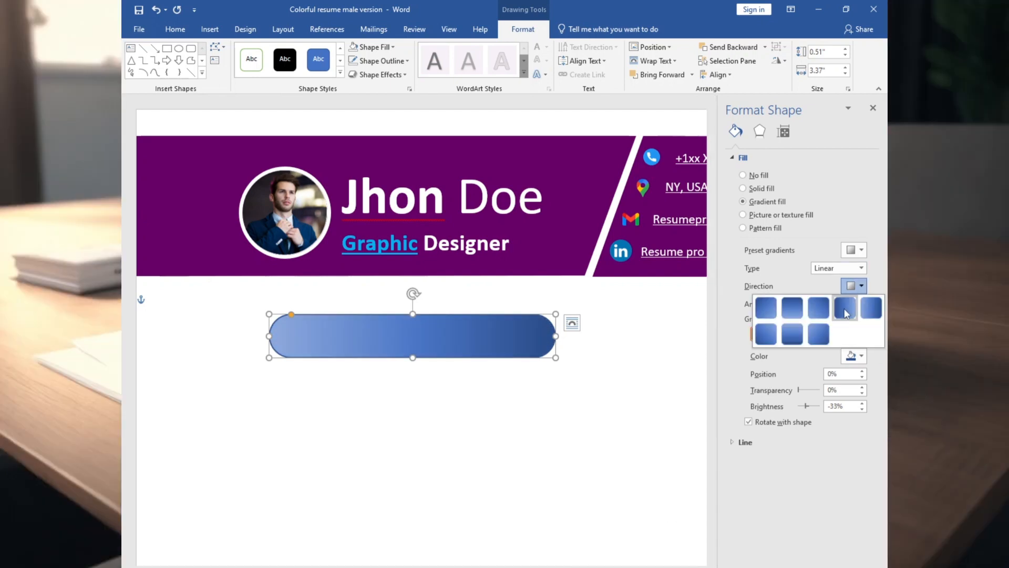
pyautogui.click(845, 309)
# Color the bar's gradient stops in the header's dark purple, with the last stop set to custom RGB 146, 0, 146.
pyautogui.click(854, 356)
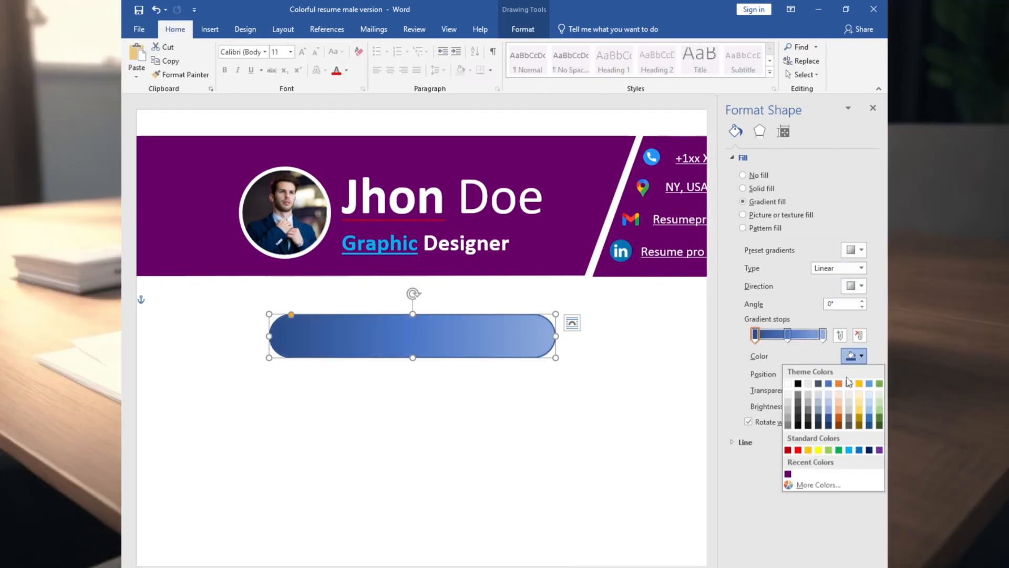
pyautogui.click(793, 481)
pyautogui.click(860, 356)
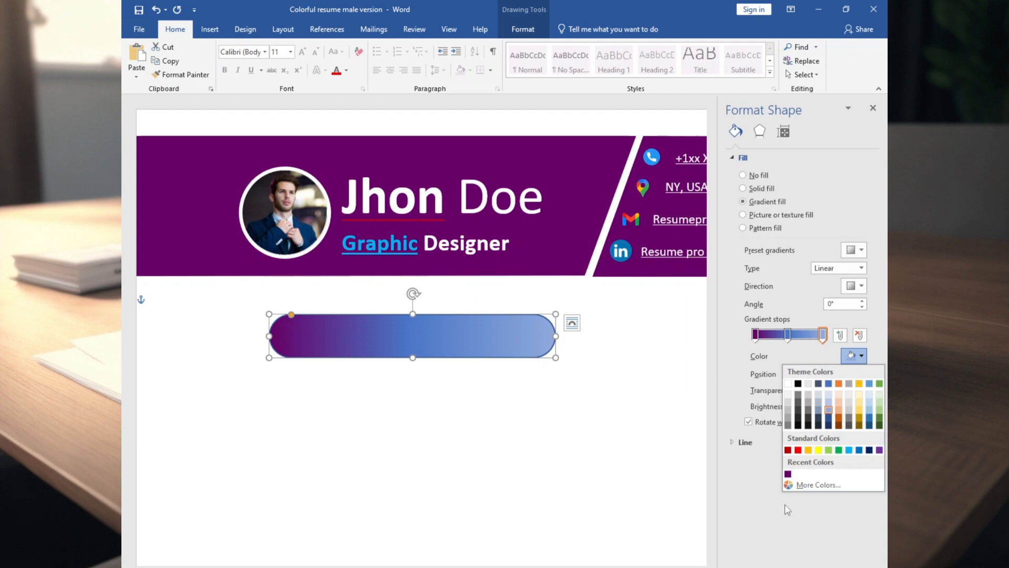
pyautogui.click(791, 484)
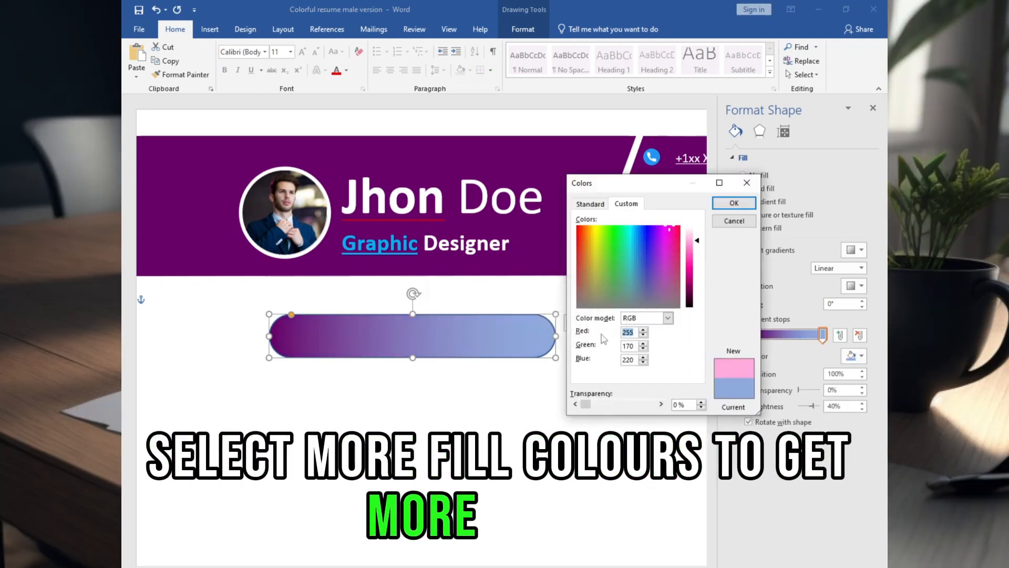
pyautogui.write('146')
pyautogui.write('0')
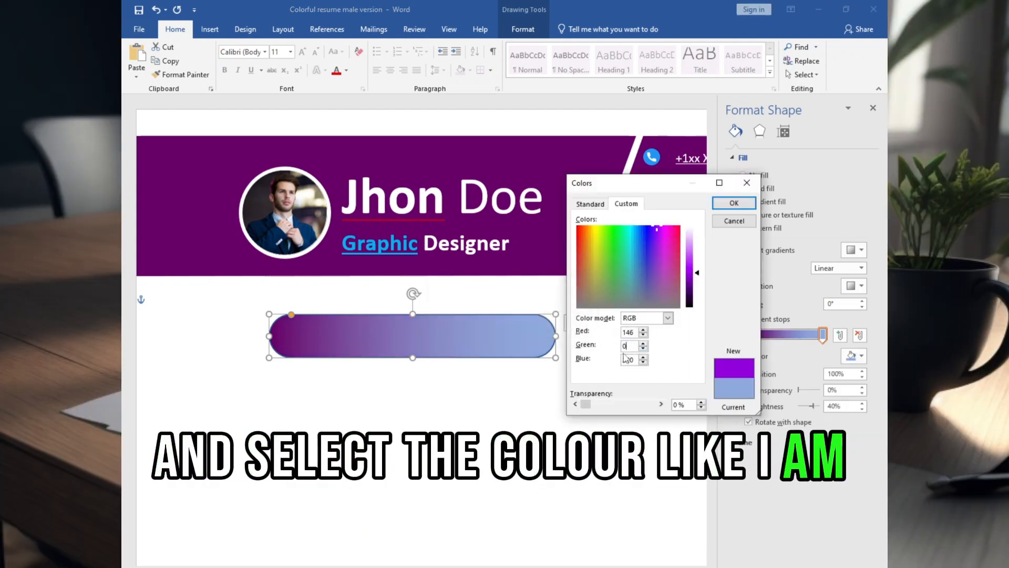
pyautogui.press('Tab')
pyautogui.write('146')
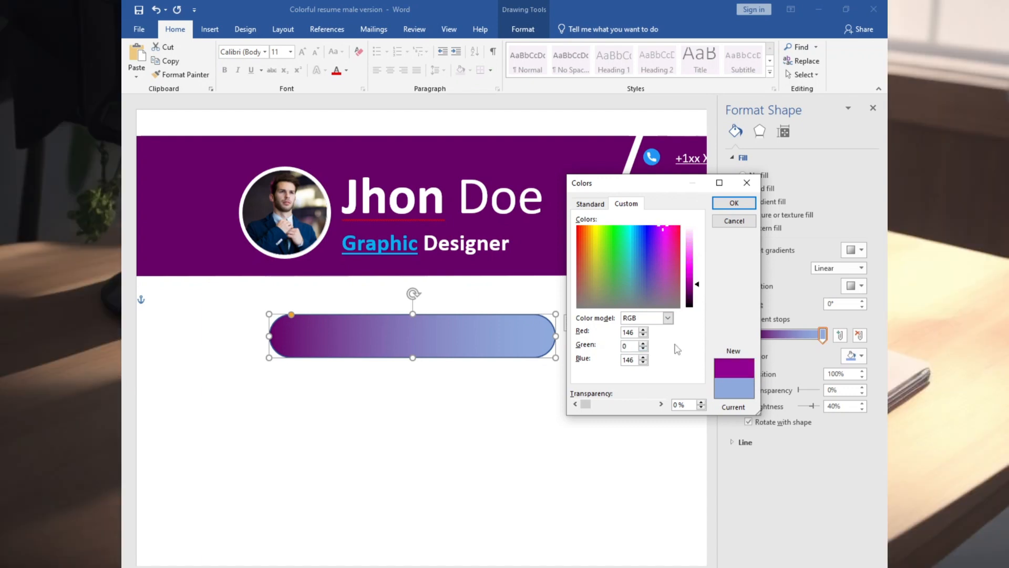
pyautogui.click(735, 207)
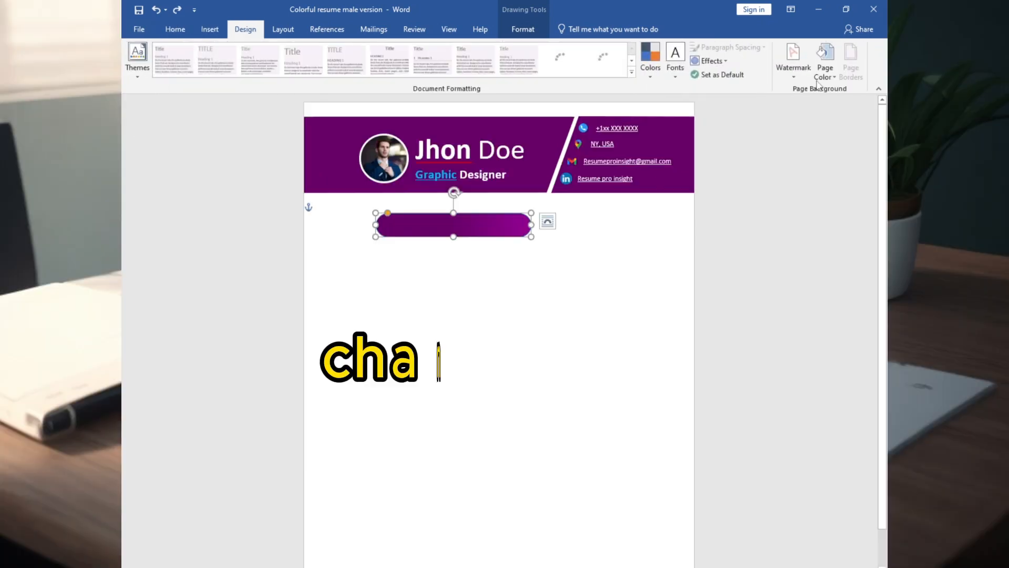
# Set the page color to light gray and remove the outline of the purple bar.
pyautogui.click(826, 68)
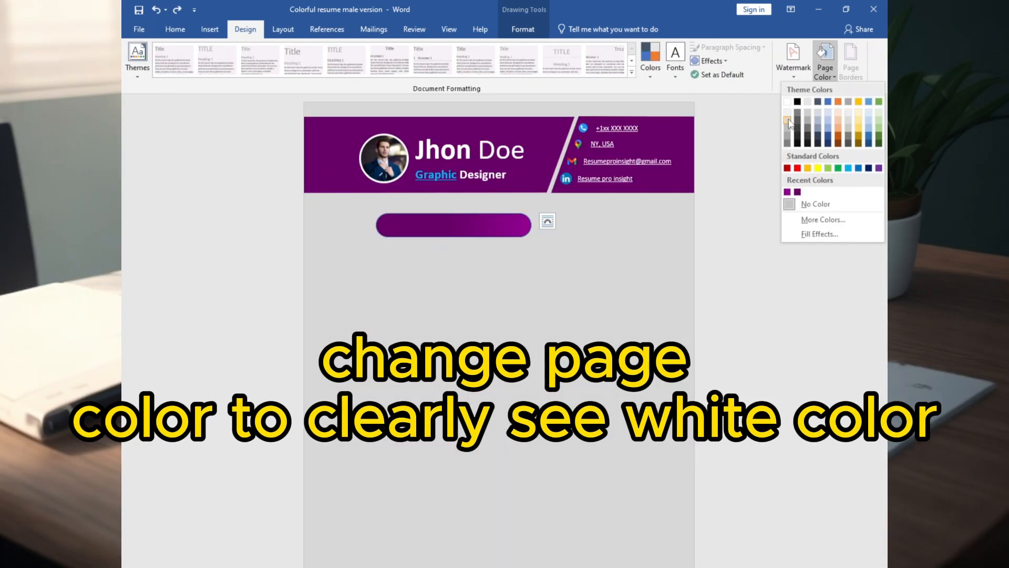
pyautogui.click(793, 124)
pyautogui.rightClick(394, 219)
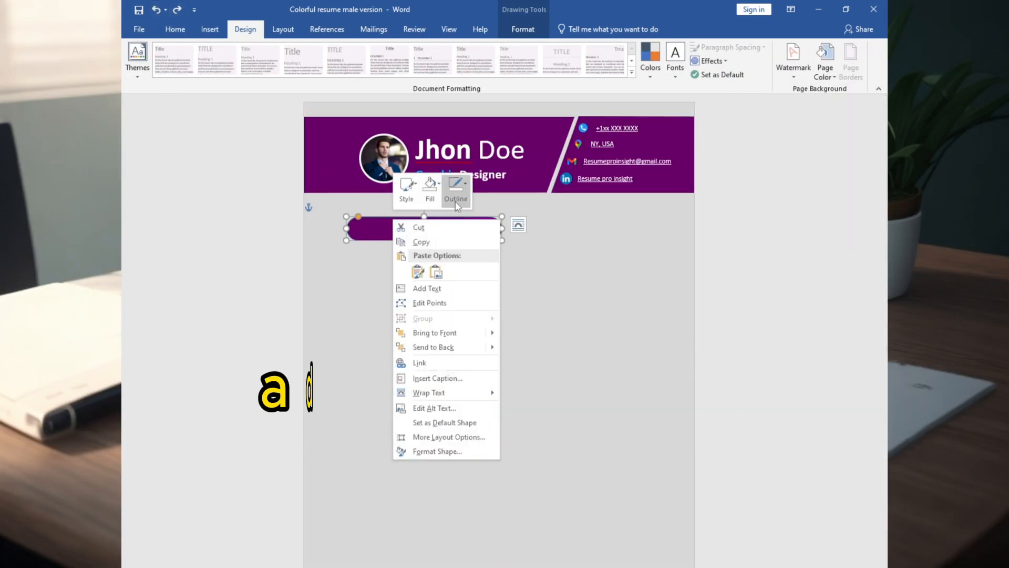
pyautogui.click(456, 187)
pyautogui.click(448, 228)
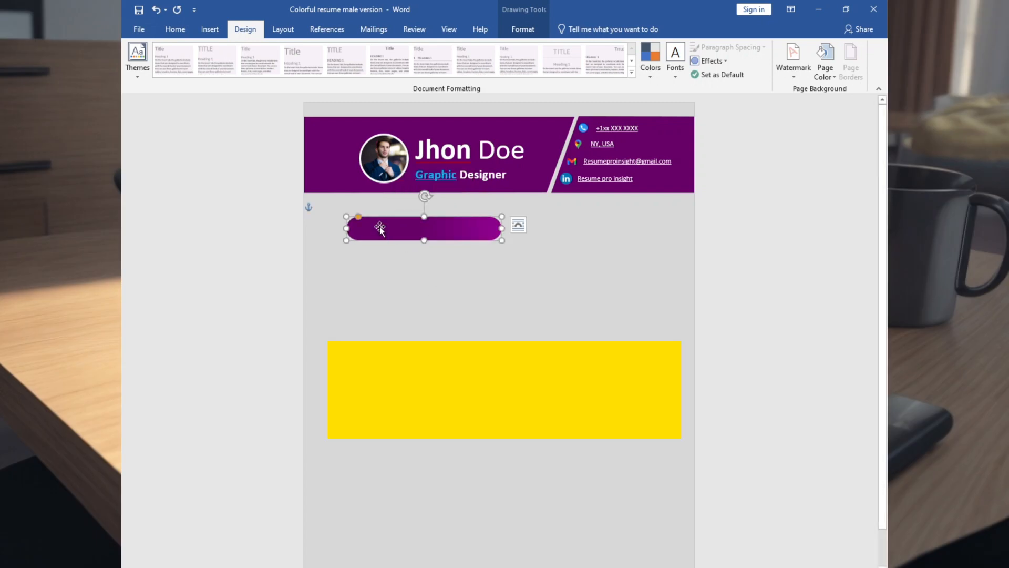
# Paste seven copies of the purple bar and spread the bars over two columns, five in the first and three in the second.
pyautogui.hotkey('ctrl', 'c')
pyautogui.hotkey('ctrl', 'v')
pyautogui.click(380, 159)
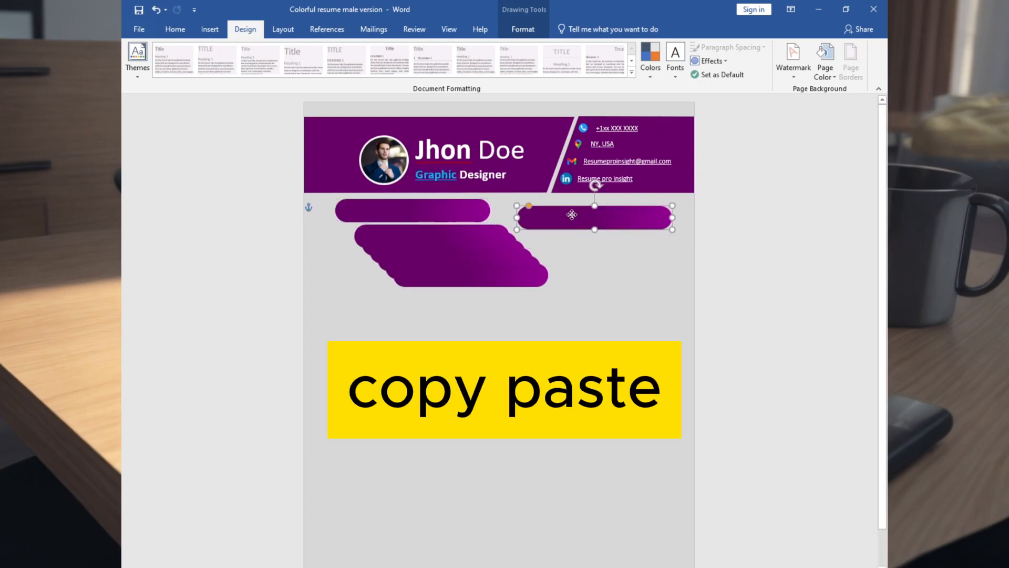
pyautogui.moveTo(572, 214); pyautogui.dragTo(572, 208)
pyautogui.moveTo(458, 276); pyautogui.dragTo(584, 427)
pyautogui.moveTo(436, 263); pyautogui.dragTo(391, 284)
pyautogui.moveTo(439, 258); pyautogui.dragTo(407, 378)
pyautogui.moveTo(439, 253); pyautogui.dragTo(610, 510)
pyautogui.click(439, 234)
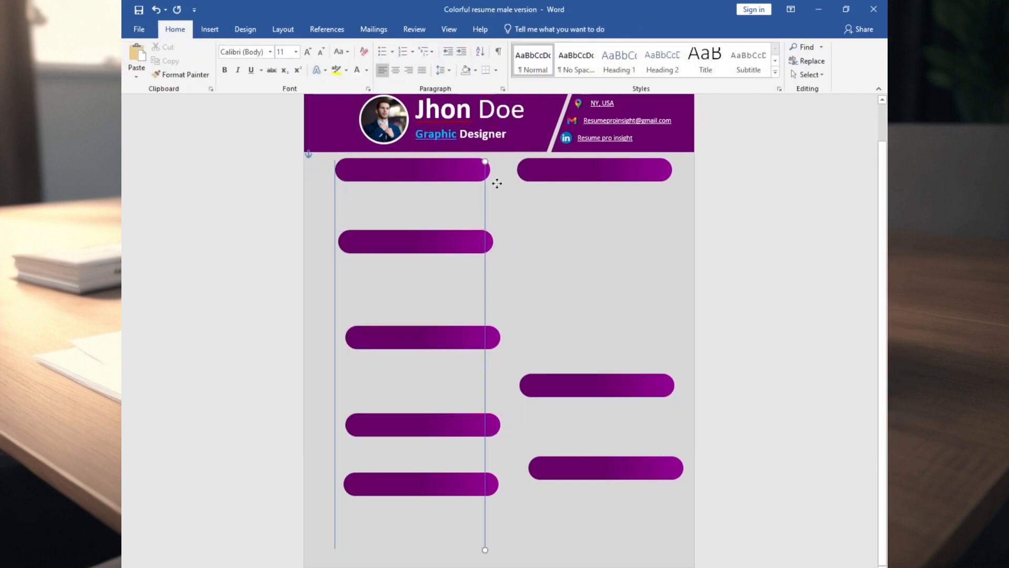
# Place the second vertical line at the start of the second column and align the bars of both columns to the lines.
pyautogui.moveTo(497, 183); pyautogui.dragTo(515, 210)
pyautogui.moveTo(415, 241); pyautogui.dragTo(412, 250)
pyautogui.moveTo(423, 337); pyautogui.dragTo(411, 340)
pyautogui.moveTo(385, 427); pyautogui.dragTo(375, 428)
pyautogui.moveTo(399, 484); pyautogui.dragTo(390, 482)
pyautogui.moveTo(554, 386); pyautogui.dragTo(550, 349)
pyautogui.moveTo(578, 468); pyautogui.dragTo(567, 444)
pyautogui.click(413, 250)
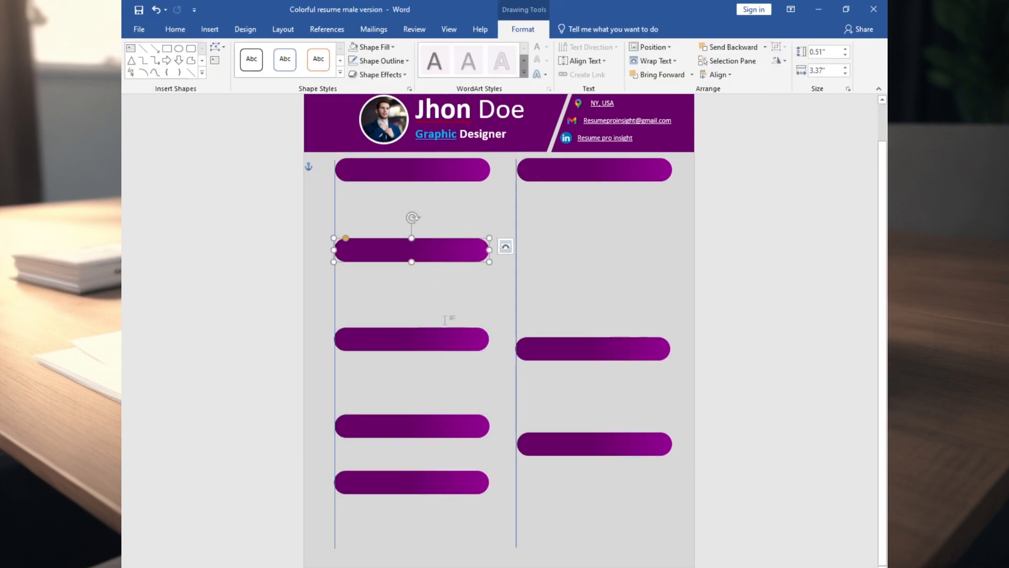
# Draw a text box about 3.22" by 1.12" under the first bar, paste the Lorem ipsum paragraph and remove its fill and outline.
pyautogui.click(210, 29)
pyautogui.click(239, 74)
pyautogui.click(227, 179)
pyautogui.moveTo(348, 186); pyautogui.dragTo(496, 238)
pyautogui.hotkey('ctrl', 'v')
pyautogui.rightClick(386, 186)
# Duplicate the Lorem ipsum text box several times, placing copies under the second column's first bar and the first column's last bar.
pyautogui.moveTo(412, 249); pyautogui.dragTo(555, 186)
pyautogui.click(448, 157)
pyautogui.hotkey('ctrl', 'c')
pyautogui.hotkey('ctrl', 'v')
pyautogui.hotkey('ctrl', 'v')
pyautogui.hotkey('ctrl', 'v')
pyautogui.hotkey('ctrl', 'v')
pyautogui.hotkey('ctrl', 'v')
pyautogui.hotkey('ctrl', 'v')
pyautogui.hotkey('ctrl', 'v')
pyautogui.moveTo(412, 224); pyautogui.dragTo(376, 496)
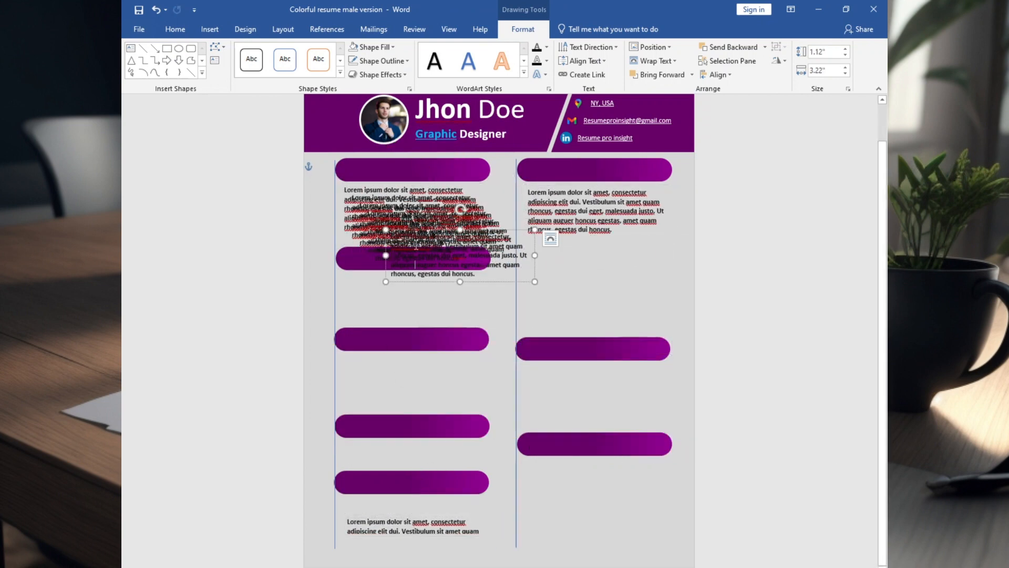
# Distribute the stacked Lorem ipsum copies under the other bars in both columns and delete one surplus copy.
pyautogui.moveTo(416, 229); pyautogui.dragTo(553, 466)
pyautogui.moveTo(388, 215); pyautogui.dragTo(369, 273)
pyautogui.moveTo(436, 207); pyautogui.dragTo(412, 342)
pyautogui.moveTo(410, 425); pyautogui.dragTo(412, 420)
pyautogui.click(399, 352)
pyautogui.press('Delete')
pyautogui.moveTo(386, 199); pyautogui.dragTo(568, 364)
pyautogui.click(638, 211)
# Place a Lorem ipsum copy under the first column's fourth bar and adjust the vertical spacing of that column's bars.
pyautogui.moveTo(386, 242); pyautogui.dragTo(385, 484)
pyautogui.moveTo(419, 483)
pyautogui.mouseDown()
pyautogui.moveTo(420, 471)
pyautogui.moveTo(413, 482)
pyautogui.mouseUp()
pyautogui.moveTo(413, 420); pyautogui.dragTo(411, 404)
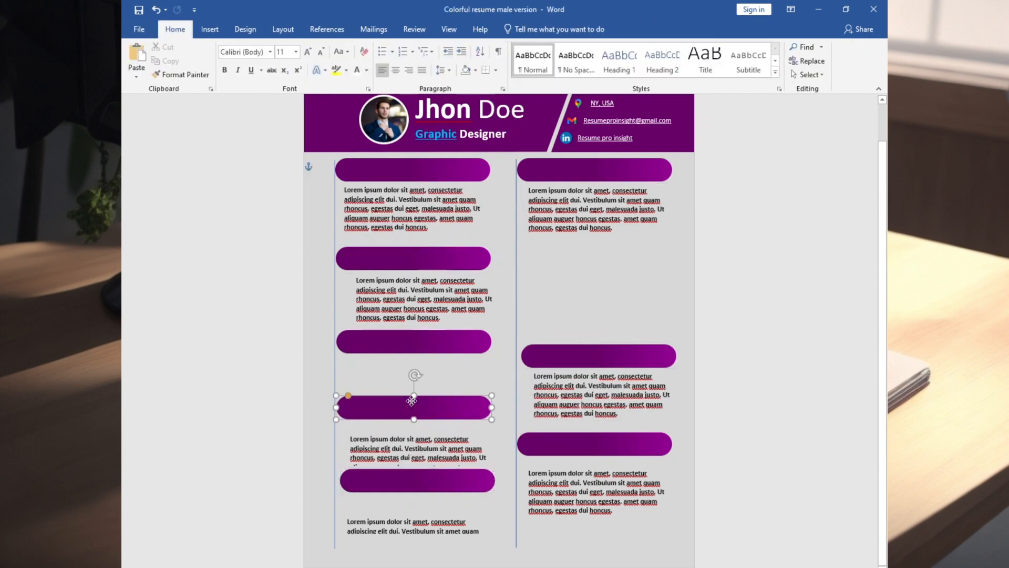
pyautogui.moveTo(410, 342); pyautogui.dragTo(412, 342)
pyautogui.moveTo(411, 251); pyautogui.dragTo(410, 243)
pyautogui.click(210, 30)
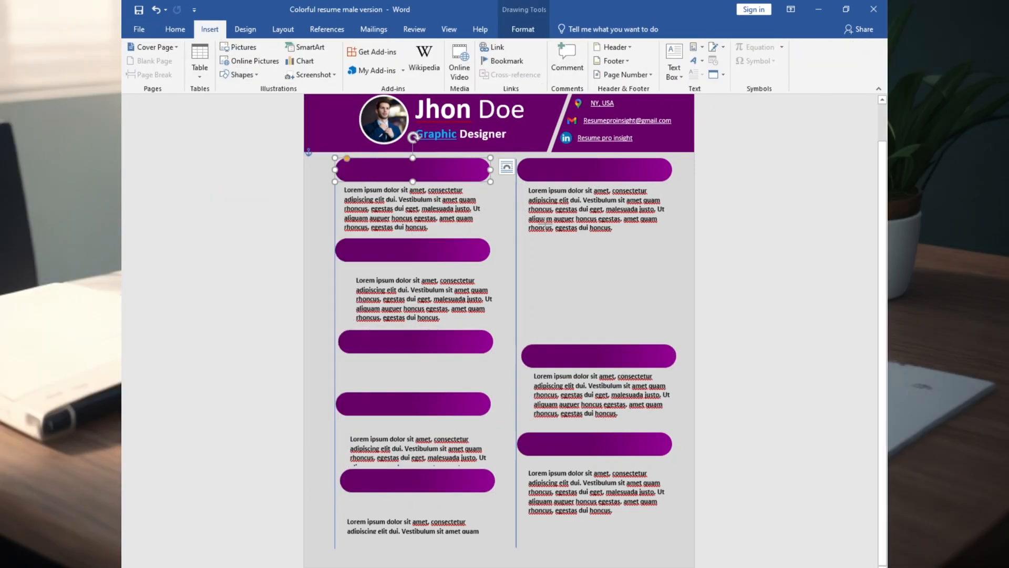
# Draw a text box, enter the heading "About me" at size 20 without fill or outline, and place it over the first column's first bar.
pyautogui.moveTo(519, 253); pyautogui.dragTo(634, 283)
pyautogui.write('About me')
pyautogui.rightClick(549, 253)
pyautogui.click(586, 224)
pyautogui.click(602, 365)
pyautogui.click(625, 365)
pyautogui.moveTo(559, 263); pyautogui.dragTo(515, 252)
pyautogui.click(175, 29)
pyautogui.click(296, 52)
pyautogui.click(281, 164)
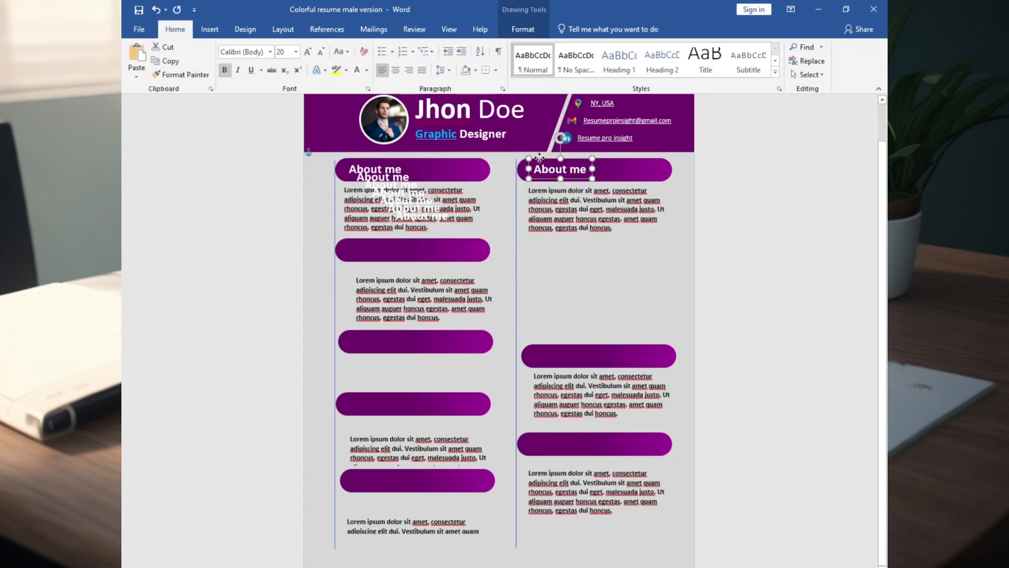
# Distribute copies of the "About me" heading over the other bars and fill the Education section with Borcelle University degree details.
pyautogui.moveTo(413, 208); pyautogui.dragTo(373, 342)
pyautogui.moveTo(390, 193); pyautogui.dragTo(371, 376)
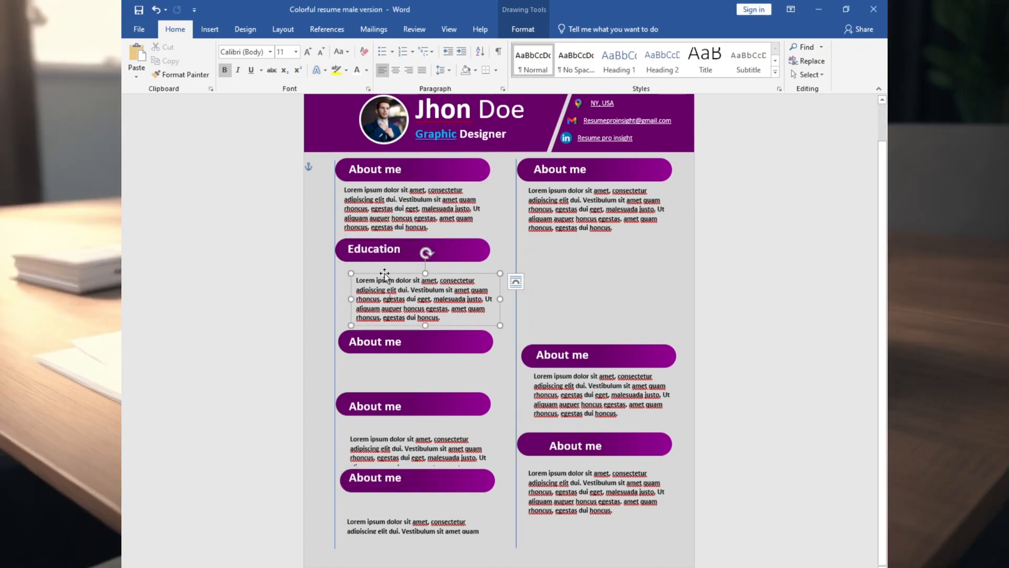
pyautogui.moveTo(422, 280); pyautogui.dragTo(419, 266)
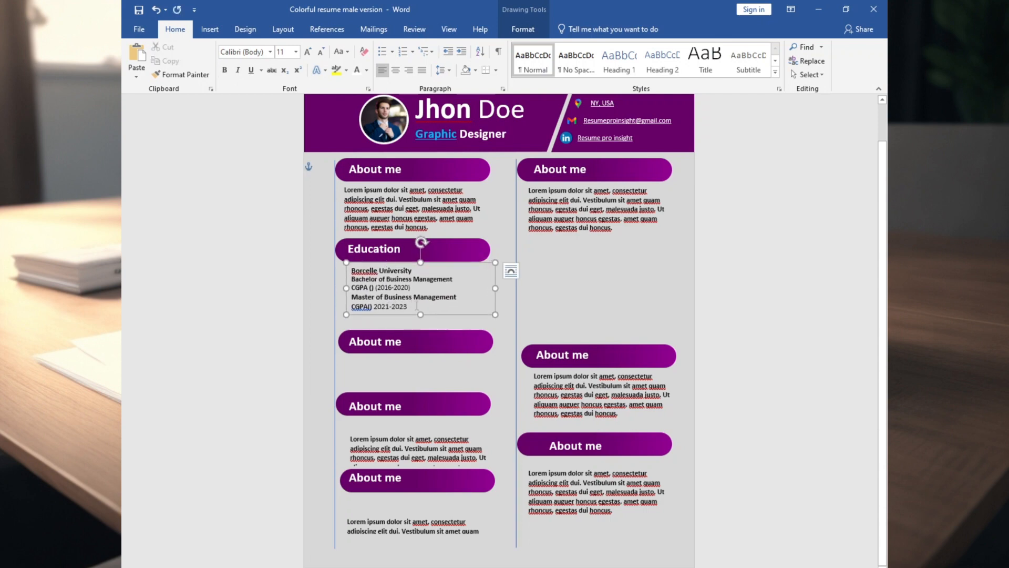
pyautogui.moveTo(420, 315); pyautogui.dragTo(421, 325)
# Retitle the second column's first heading as "Job Experience" and fit its text box to the longer title.
pyautogui.write('Job Ex')
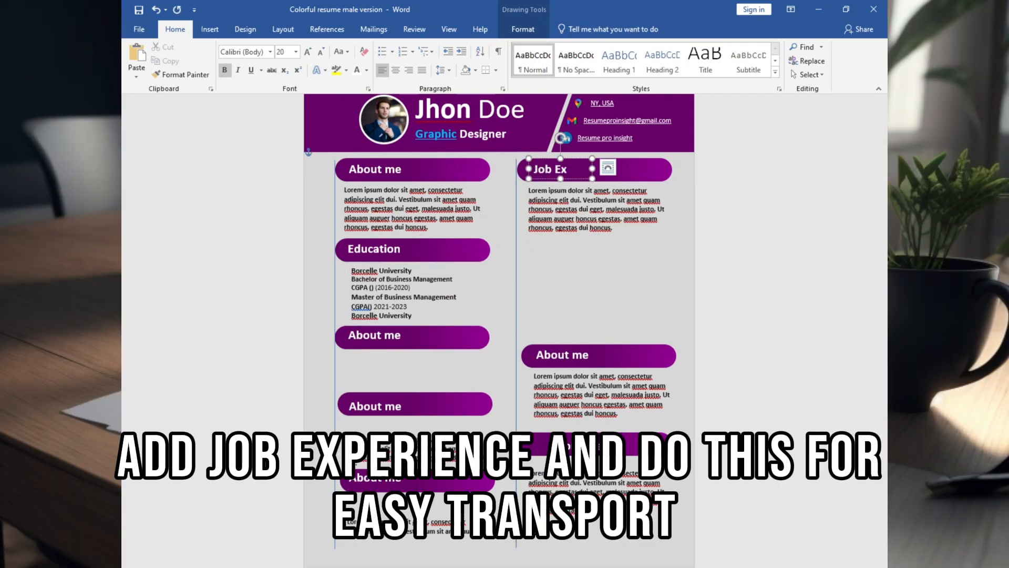
pyautogui.press('BackSpace')
pyautogui.press('BackSpace')
pyautogui.press('BackSpace')
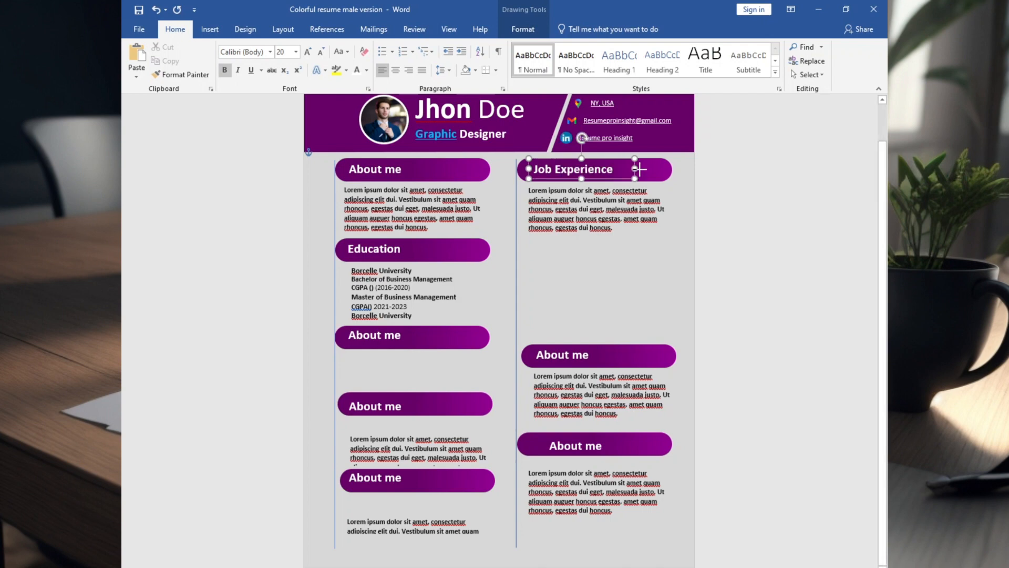
pyautogui.moveTo(639, 168); pyautogui.dragTo(625, 170)
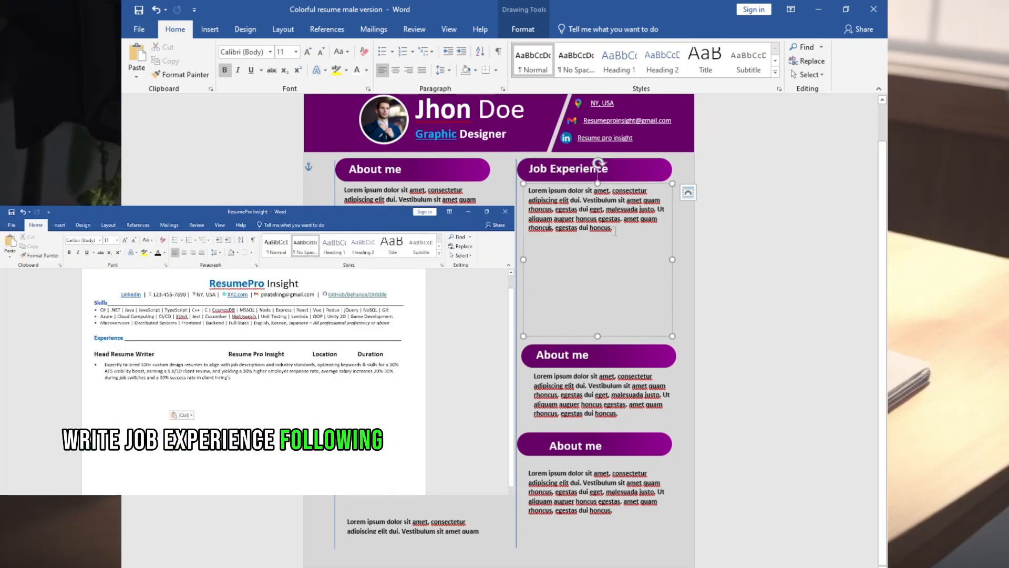
# Replace the Lorem ipsum text under Job Experience with pasted job entries and extend and nudge its text box.
pyautogui.moveTo(615, 229); pyautogui.dragTo(526, 192)
pyautogui.hotkey('ctrl', 'v')
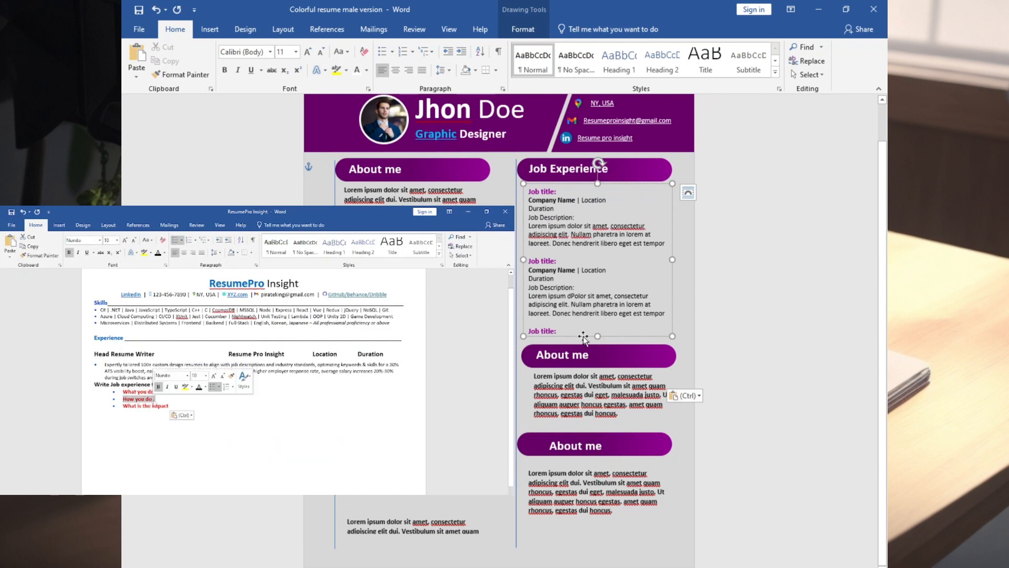
pyautogui.moveTo(598, 334); pyautogui.dragTo(598, 370)
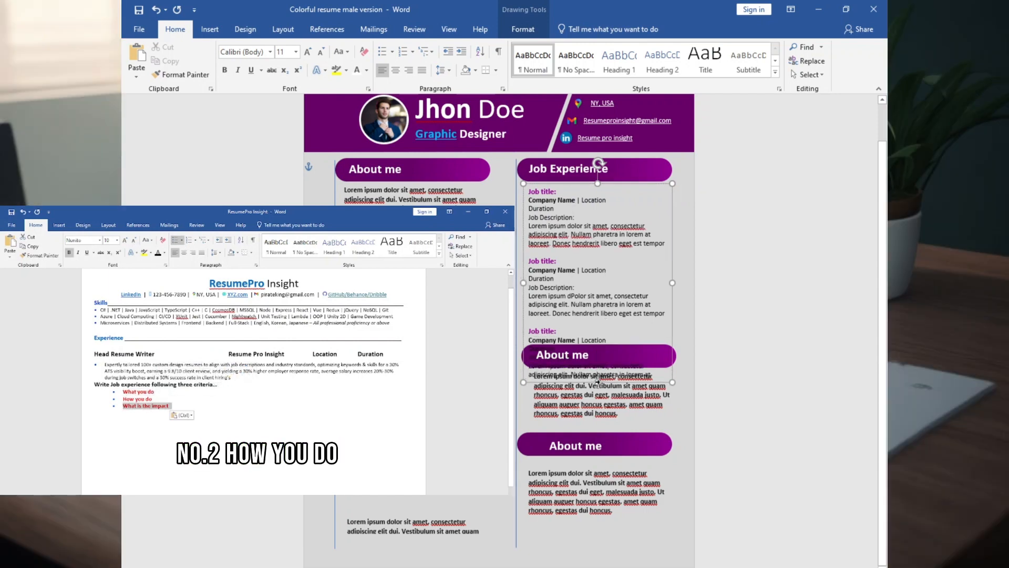
pyautogui.moveTo(568, 182); pyautogui.dragTo(570, 180)
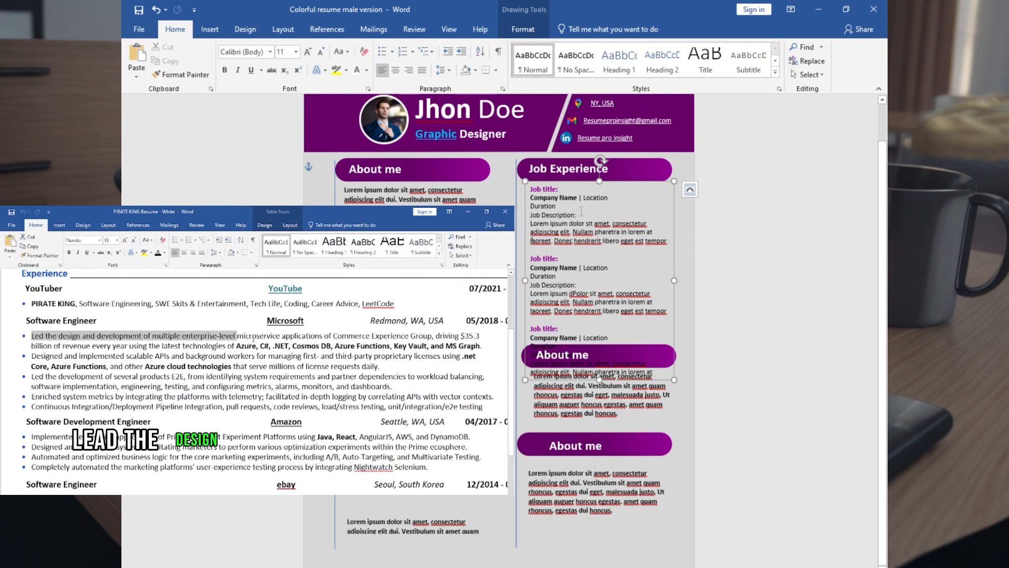
pyautogui.moveTo(533, 192); pyautogui.dragTo(607, 290)
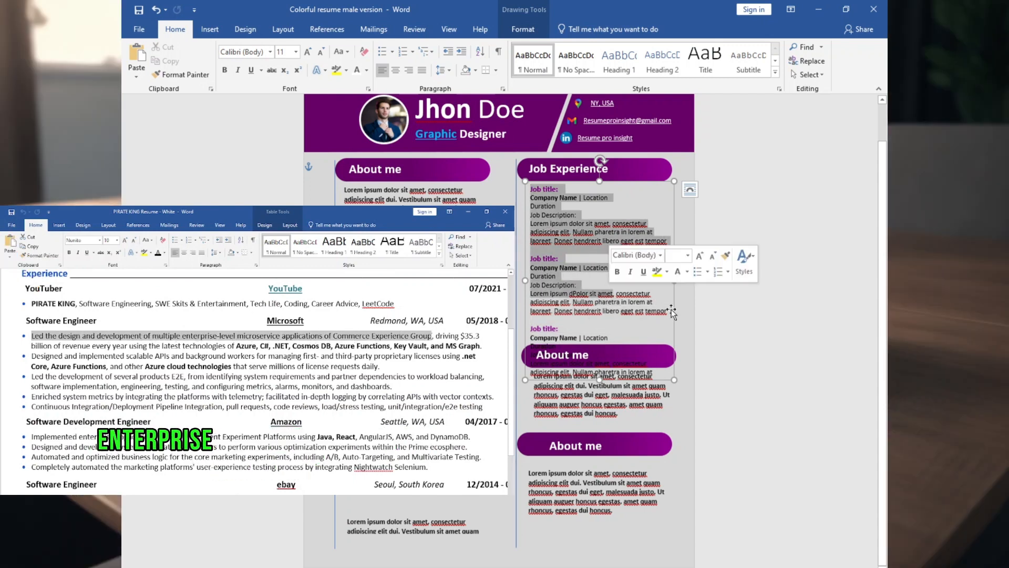
pyautogui.click(679, 329)
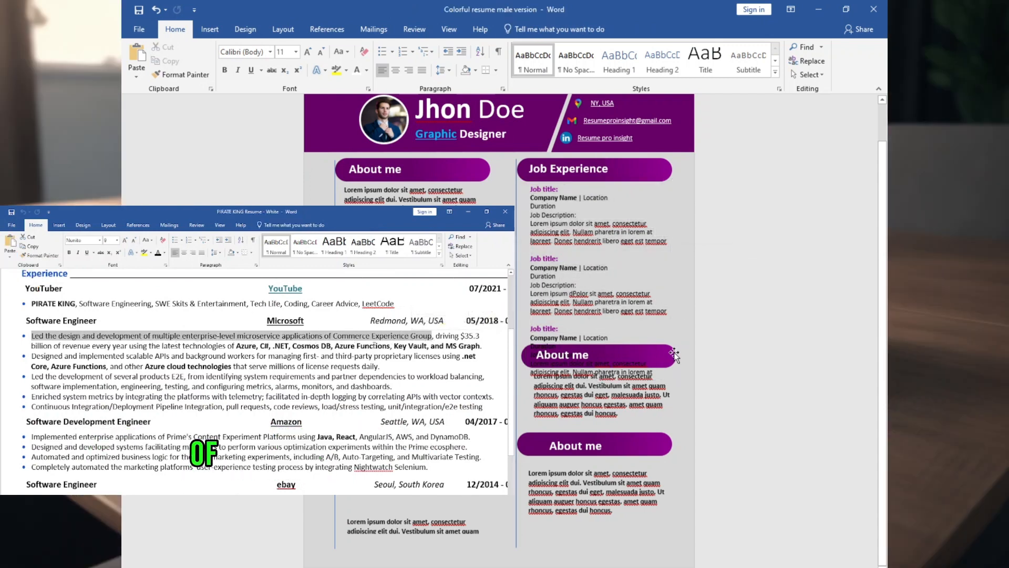
# Move the second column's two lower bars and their "About me" headings further down to make room for the job entries.
pyautogui.moveTo(674, 352); pyautogui.dragTo(680, 398)
pyautogui.click(566, 355)
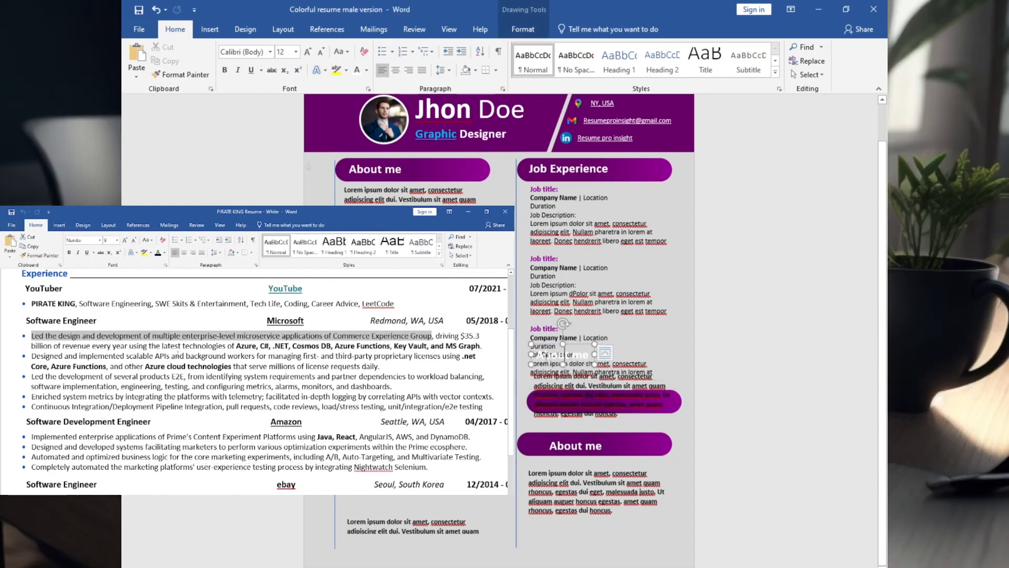
pyautogui.click(599, 377)
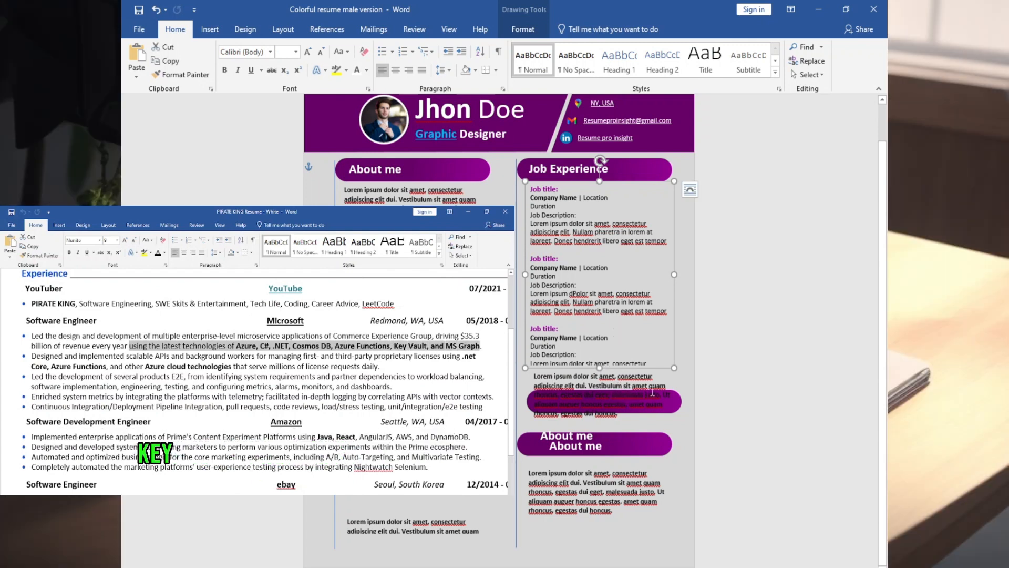
pyautogui.moveTo(631, 445); pyautogui.dragTo(631, 480)
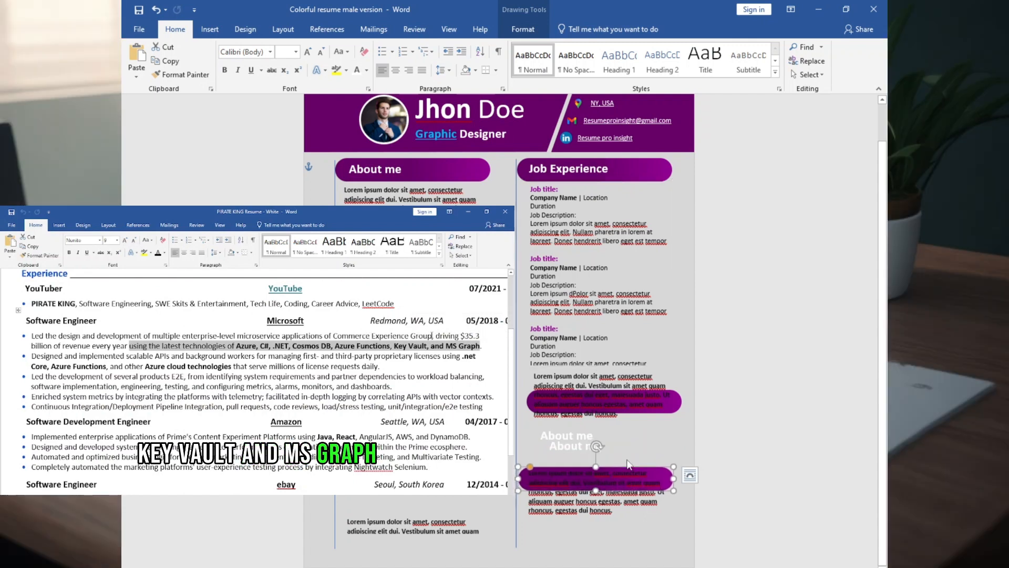
pyautogui.click(562, 437)
pyautogui.moveTo(555, 460); pyautogui.dragTo(558, 458)
pyautogui.click(560, 436)
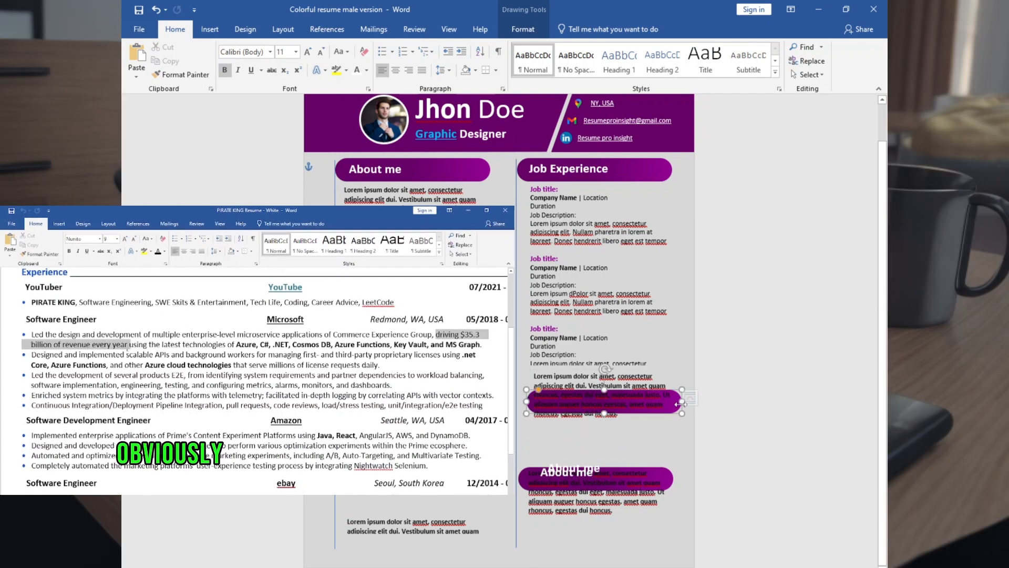
# Lower the second column's middle bar and its Lorem ipsum box again and extend the Job Experience box to fit the third entry.
pyautogui.click(673, 397)
pyautogui.moveTo(673, 397); pyautogui.dragTo(672, 441)
pyautogui.click(581, 338)
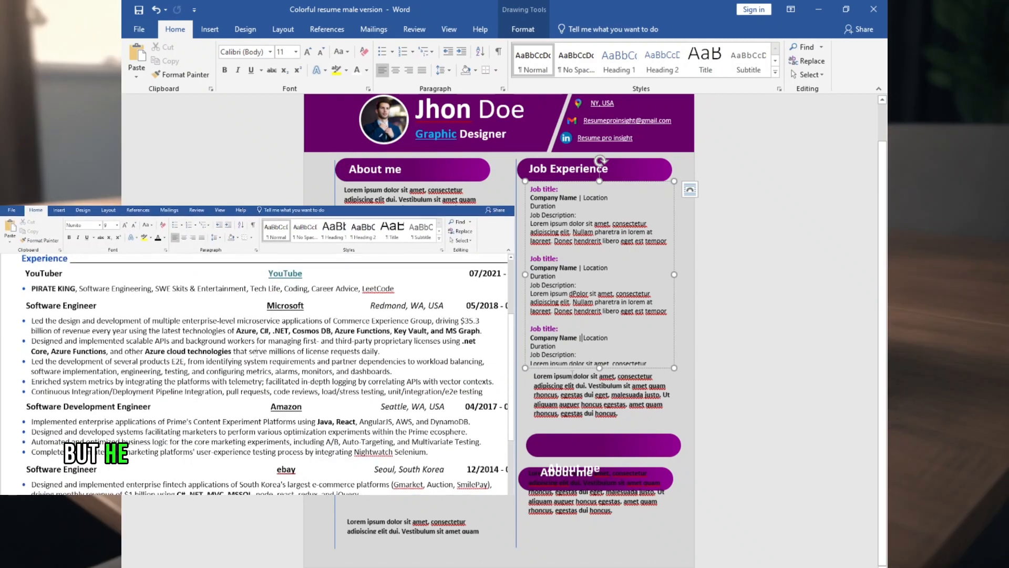
pyautogui.click(571, 377)
pyautogui.moveTo(572, 369); pyautogui.dragTo(571, 403)
pyautogui.click(575, 355)
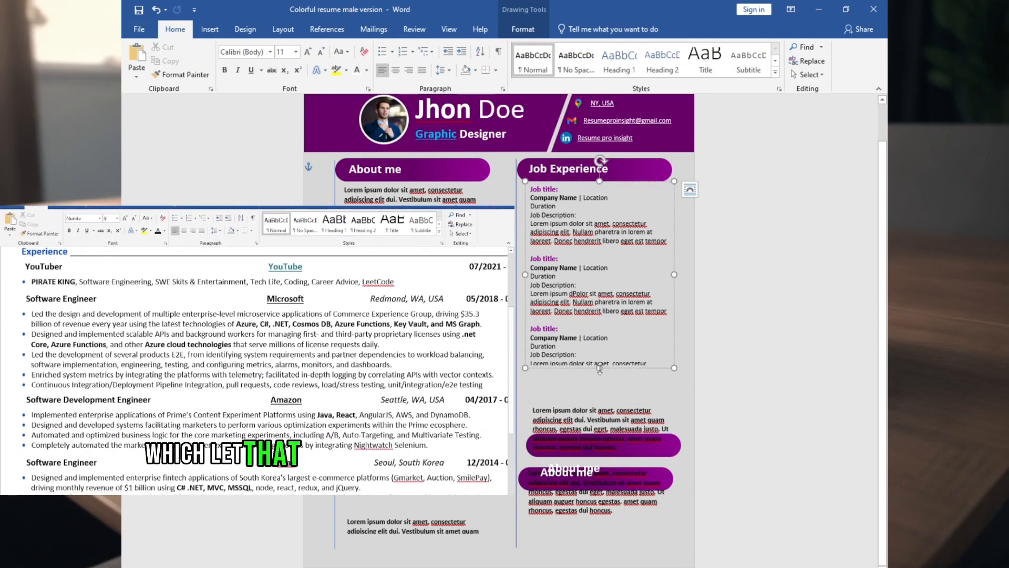
pyautogui.moveTo(599, 368); pyautogui.dragTo(605, 398)
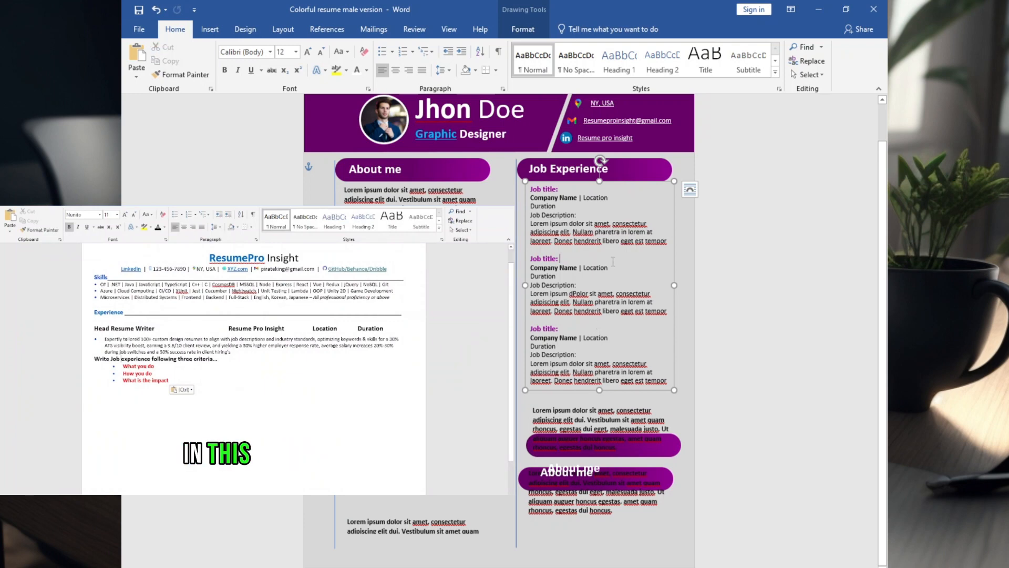
# Highlight the first job entry's title, company name, location and job description placeholders in turn.
pyautogui.click(688, 259)
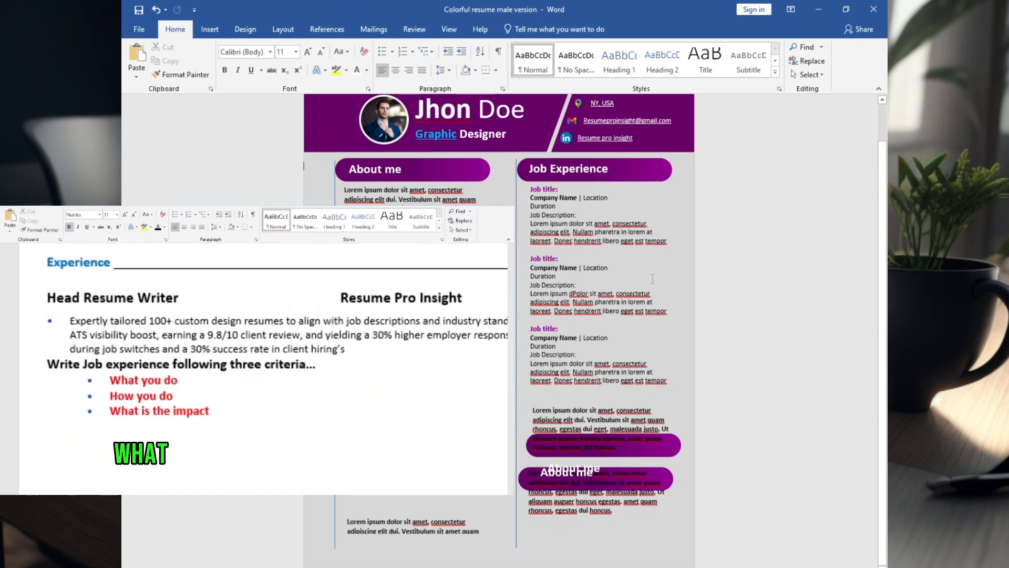
pyautogui.click(532, 187)
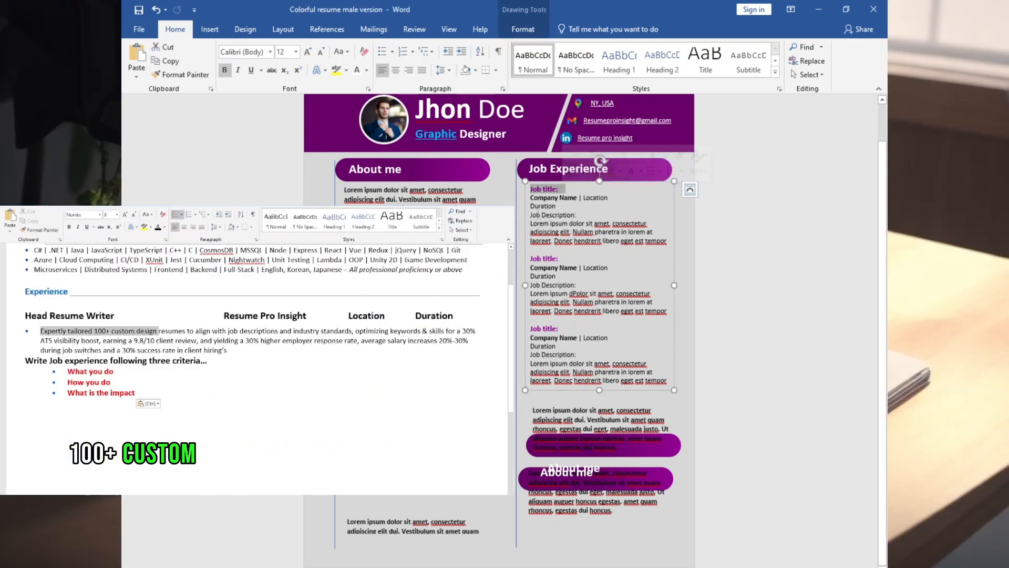
pyautogui.moveTo(532, 197); pyautogui.dragTo(562, 202)
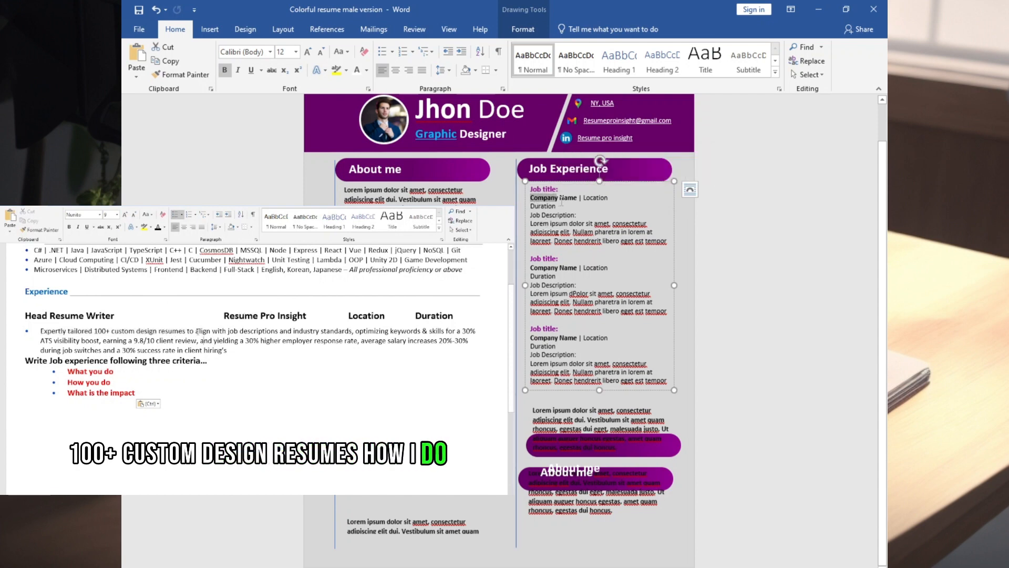
pyautogui.doubleClick(596, 197)
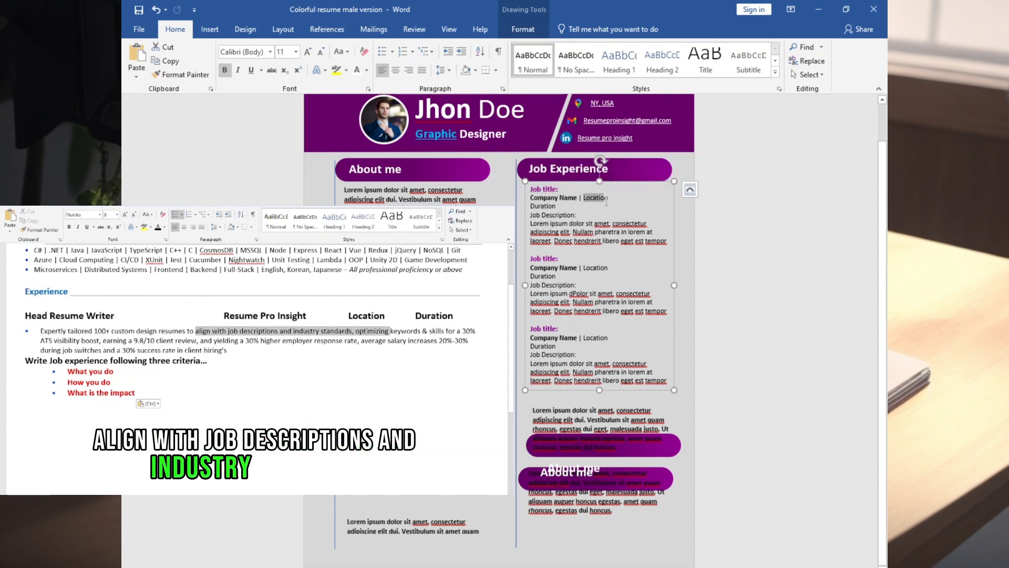
pyautogui.moveTo(530, 215); pyautogui.dragTo(575, 215)
# Place the second column's middle bar directly under the job entries, with its "About me" heading on it and its Lorem ipsum text below.
pyautogui.scroll(1, 583, 322)
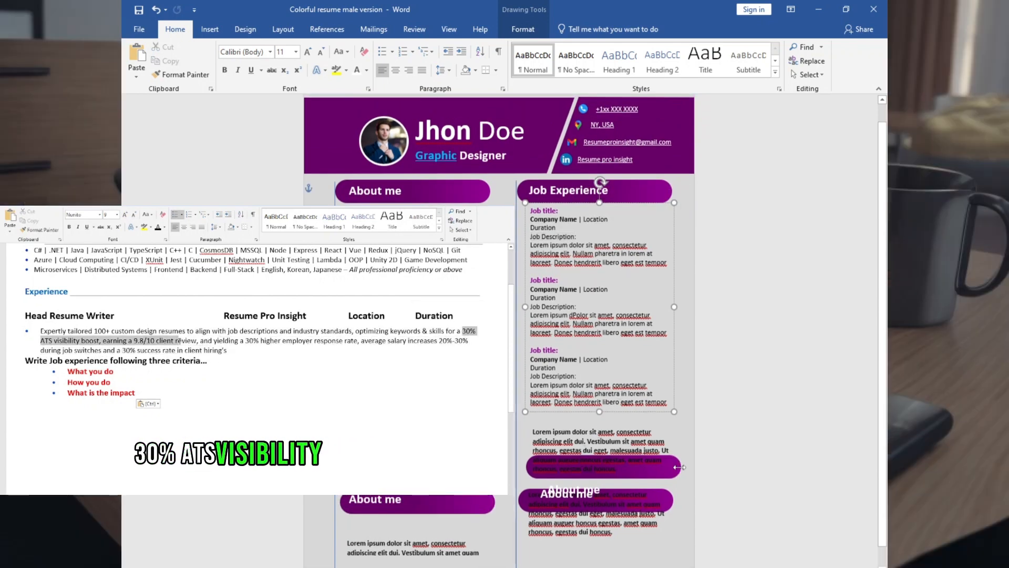
pyautogui.moveTo(672, 451); pyautogui.dragTo(666, 415)
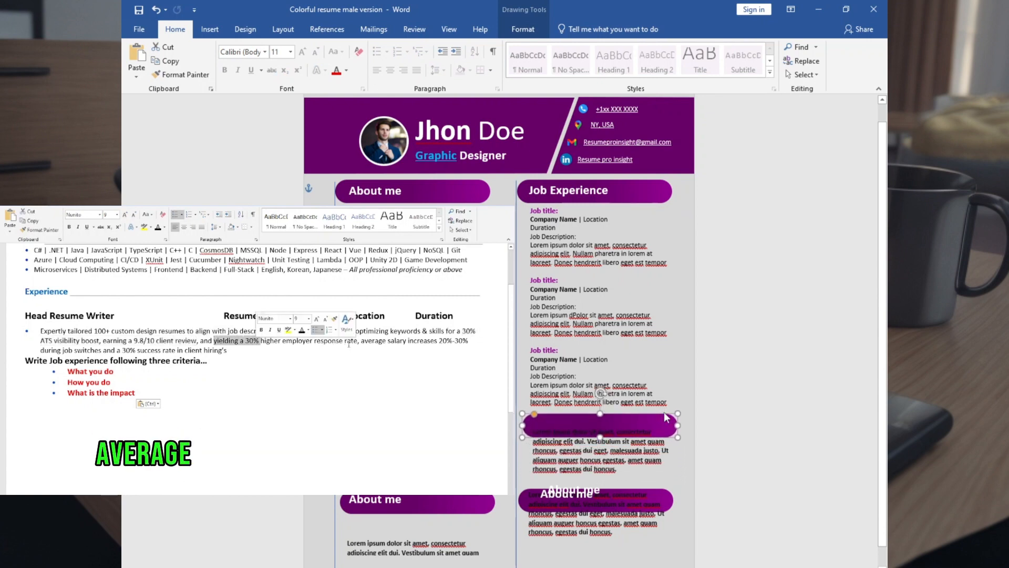
pyautogui.click(652, 402)
pyautogui.click(620, 440)
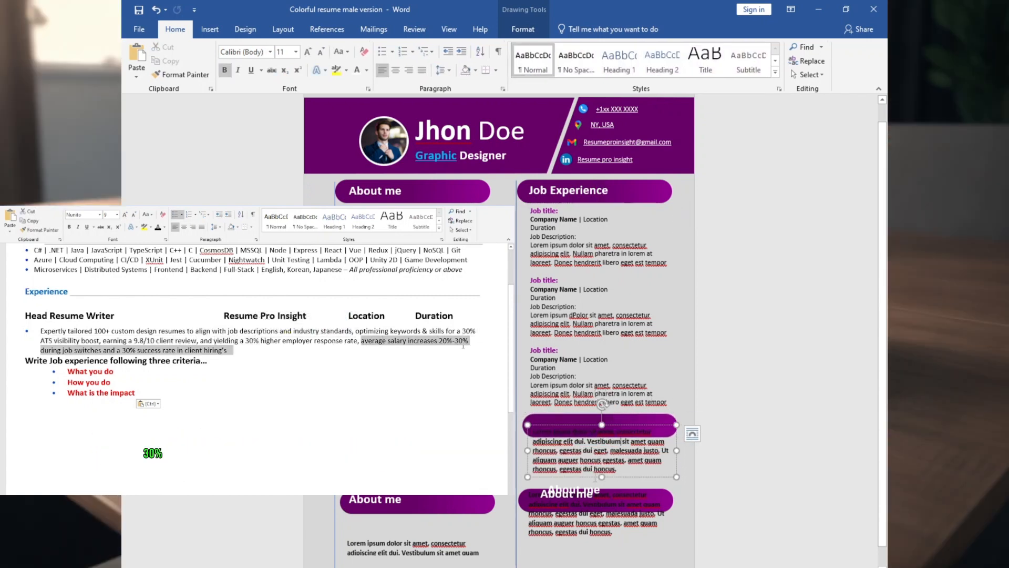
pyautogui.moveTo(610, 423); pyautogui.dragTo(618, 445)
pyautogui.click(554, 491)
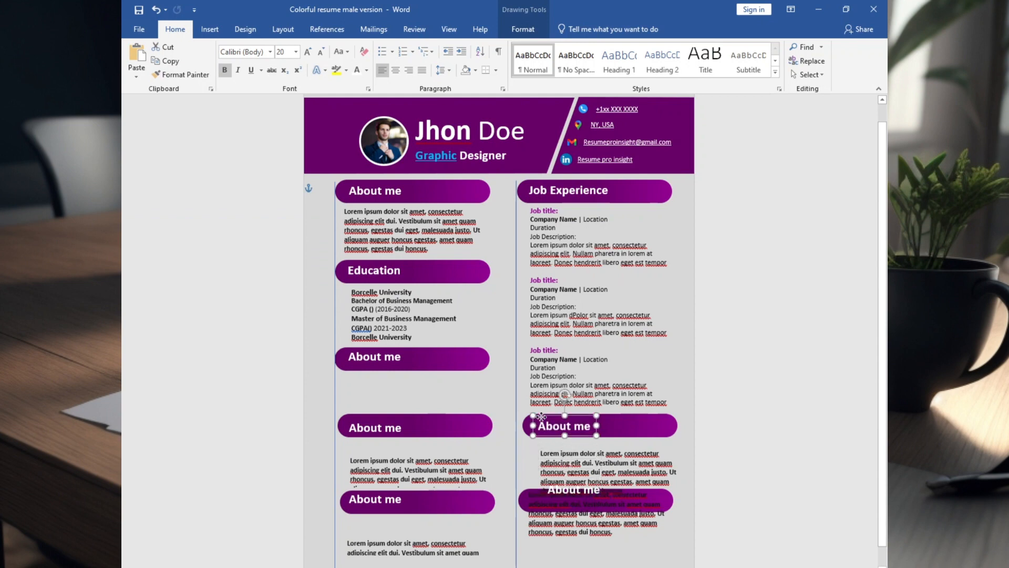
pyautogui.click(566, 493)
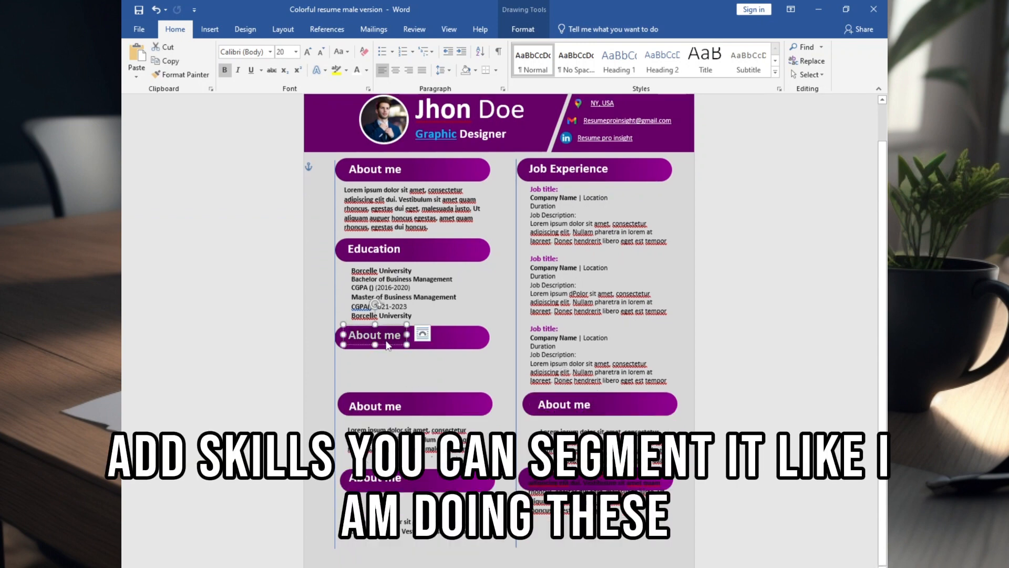
# Retitle the first column's third heading as "Software skills" and the second column's middle heading as "Technical Skills".
pyautogui.write('Software skills')
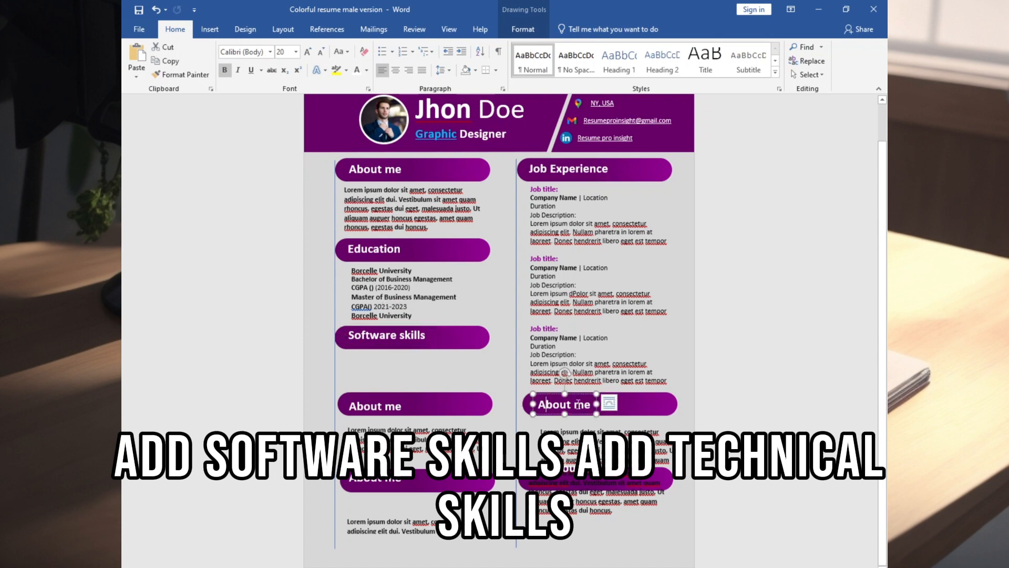
pyautogui.tripleClick(578, 403)
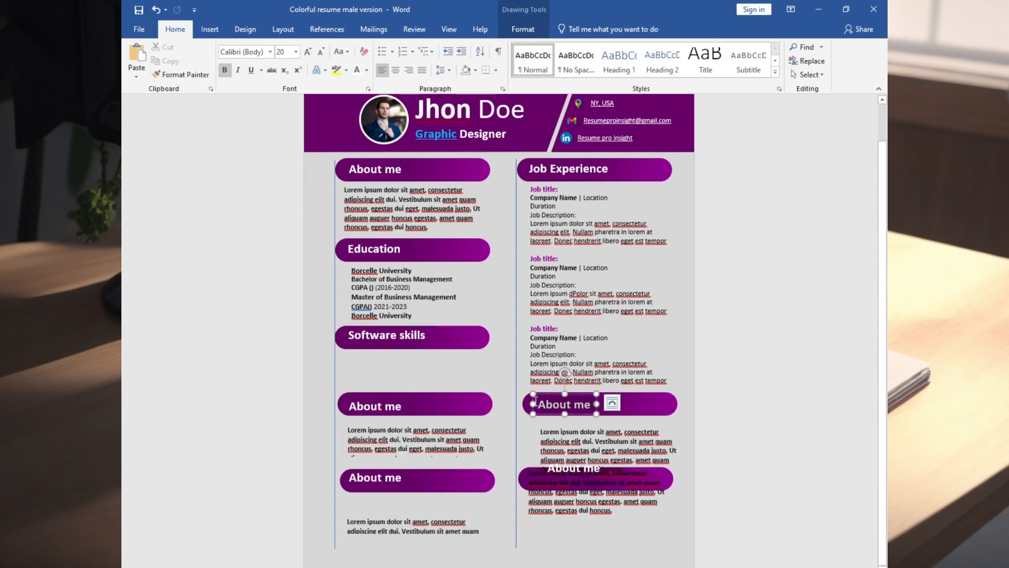
pyautogui.write('Technical Skills')
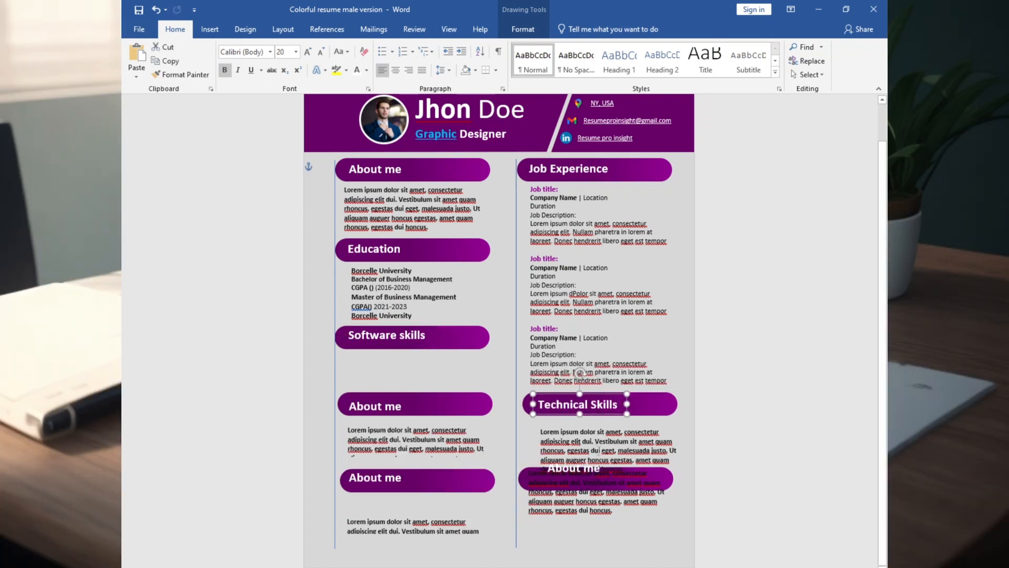
# List Color theory, Typography and Layout Composition under Technical Skills, and reposition the second column's last bar and Lorem ipsum box beneath them.
pyautogui.click(599, 451)
pyautogui.moveTo(579, 425); pyautogui.dragTo(575, 419)
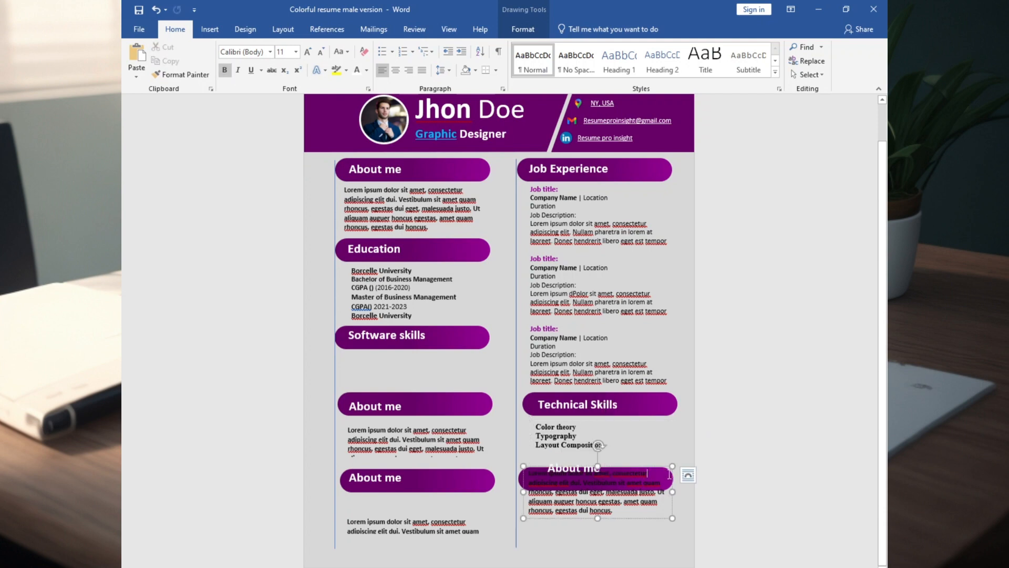
pyautogui.moveTo(669, 474); pyautogui.dragTo(669, 493)
pyautogui.click(654, 455)
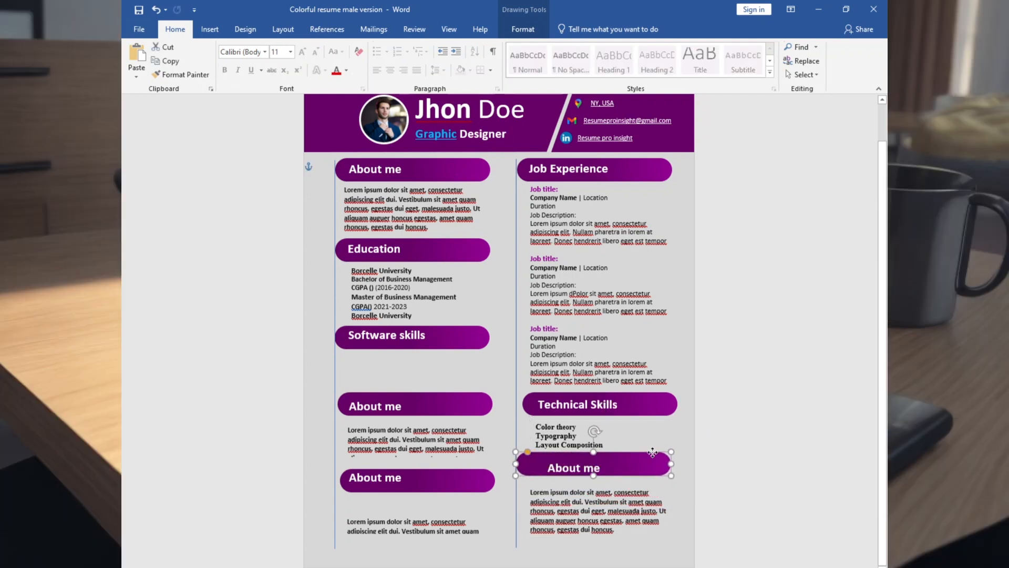
# Align the Technical Skills bar and heading and the last "About me" heading with the start of the second column.
pyautogui.moveTo(610, 397); pyautogui.dragTo(660, 394)
pyautogui.click(611, 405)
pyautogui.click(661, 405)
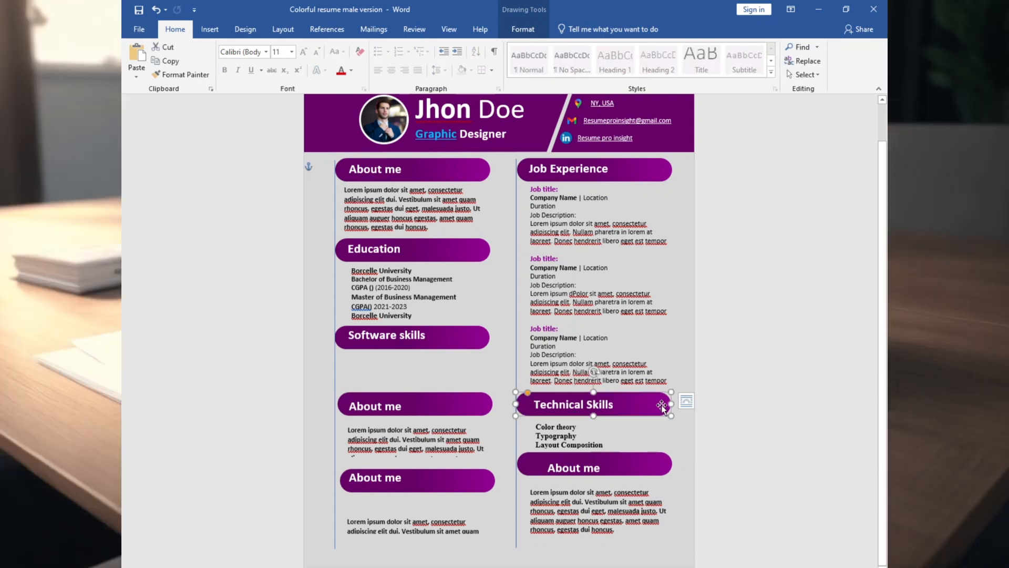
pyautogui.moveTo(551, 472); pyautogui.dragTo(539, 451)
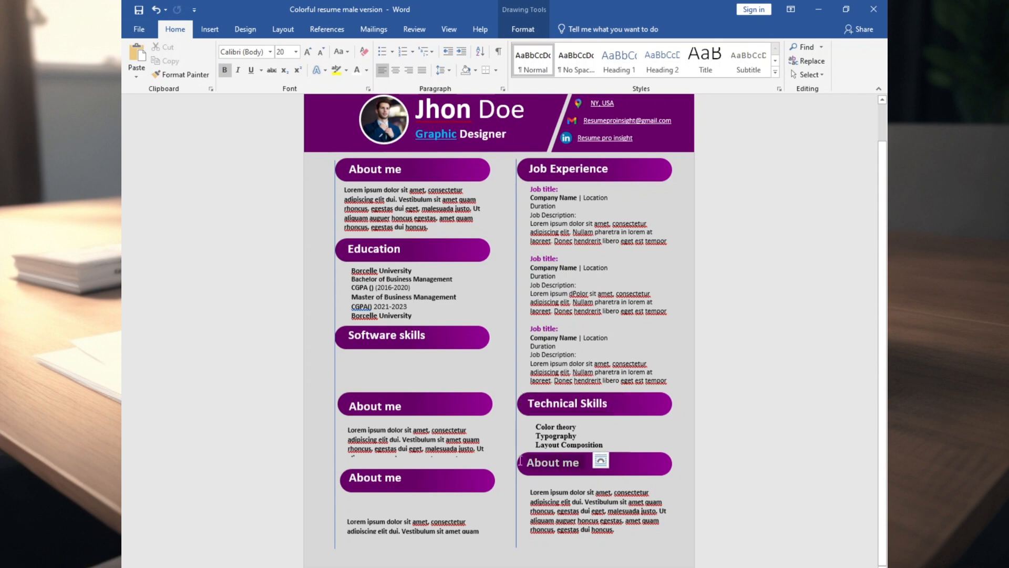
# Retitle the second column's last heading as "Other Skills".
pyautogui.moveTo(520, 461); pyautogui.dragTo(516, 462)
pyautogui.write('Other S')
pyautogui.press('BackSpace')
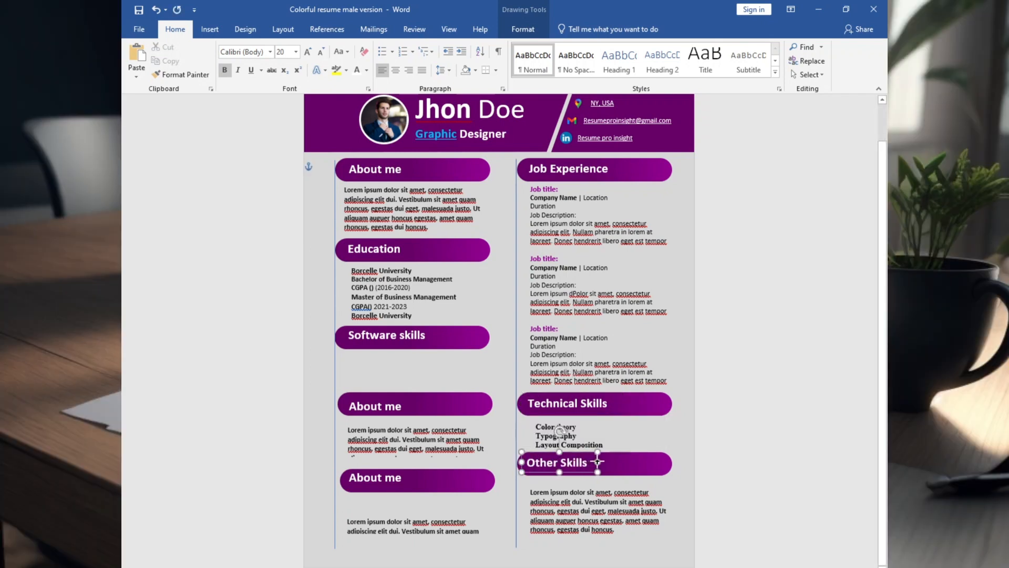
# Paste the skills list from Creativity and Innovation to Business Acumen beneath Other Skills, bulleting its last line and aligning the box under the heading.
pyautogui.hotkey('ctrl', 'v')
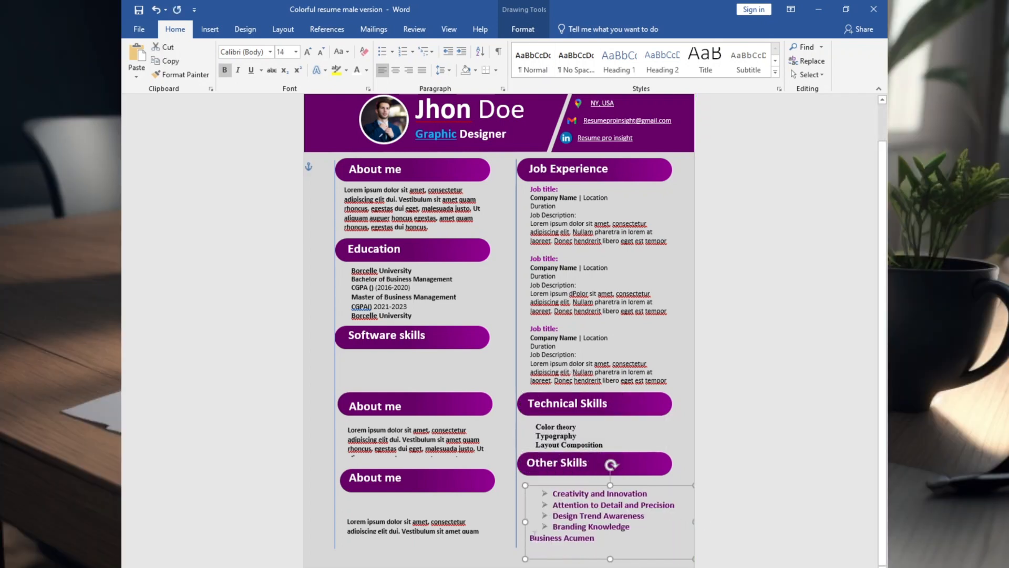
pyautogui.click(531, 537)
pyautogui.press('BackSpace')
pyautogui.press('Return')
pyautogui.moveTo(565, 485); pyautogui.dragTo(553, 479)
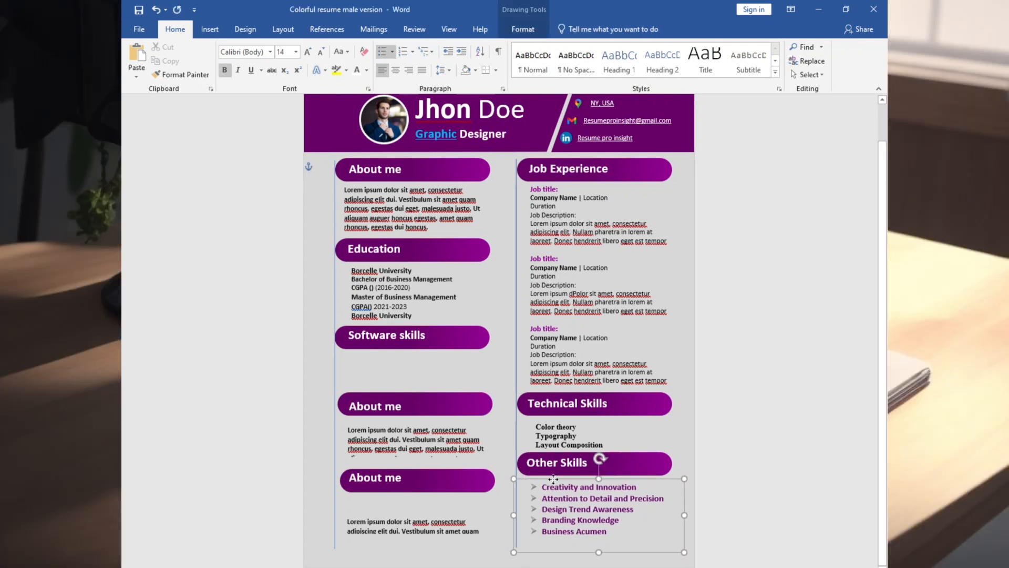
# Shift the Technical Skills list slightly closer to its heading and set its text in Calibri (Body).
pyautogui.moveTo(544, 419); pyautogui.dragTo(541, 416)
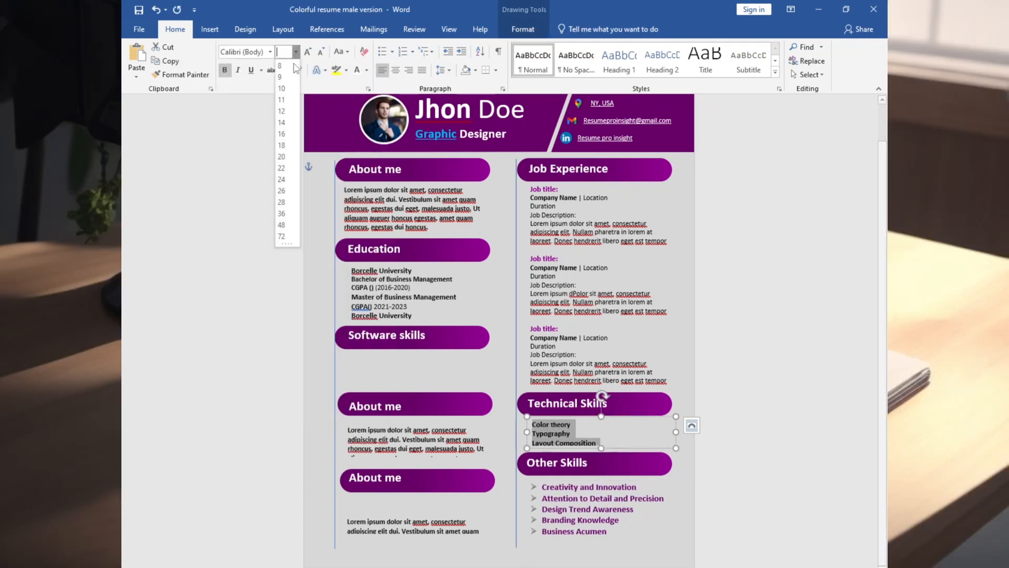
pyautogui.hotkey('ctrl', 'z')
pyautogui.hotkey('ctrl', 'z')
pyautogui.hotkey('ctrl', 'z')
# Set the Other Skills list to 12 pt and give it solid round bullets.
pyautogui.click(393, 51)
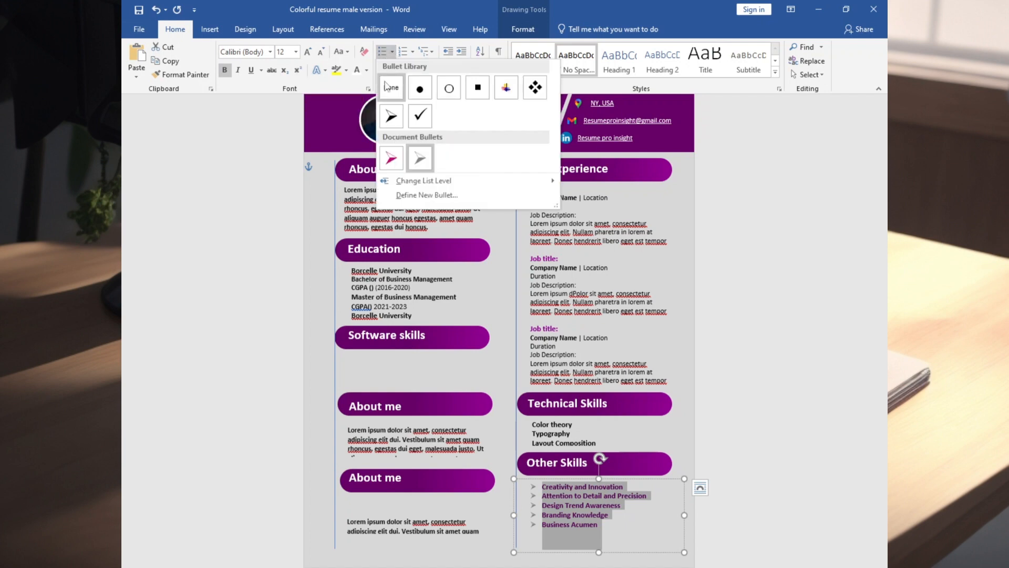
pyautogui.click(421, 90)
pyautogui.click(576, 284)
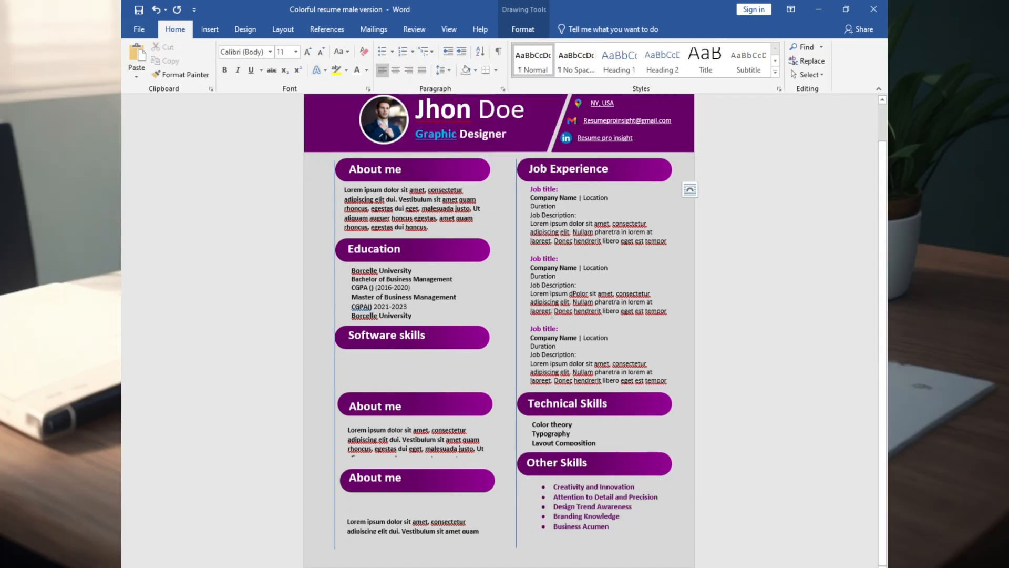
# Align the first column's fourth bar with the column line and replace the Lorem ipsum below it with English, Spanish and Italian.
pyautogui.moveTo(421, 398); pyautogui.dragTo(418, 395)
pyautogui.moveTo(363, 423); pyautogui.dragTo(468, 458)
pyautogui.click(156, 13)
pyautogui.write('English Spanish ')
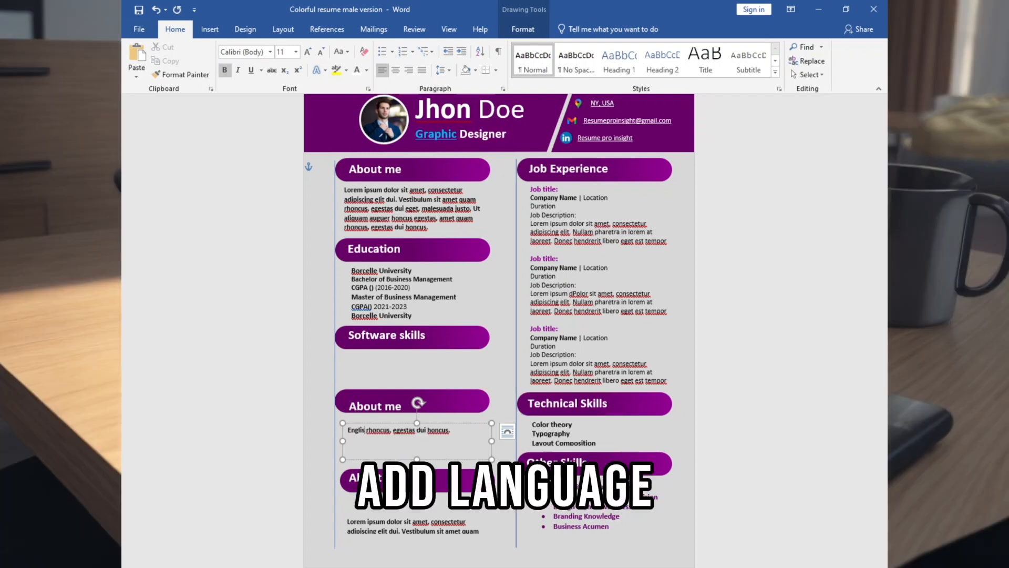
pyautogui.write('Italia')
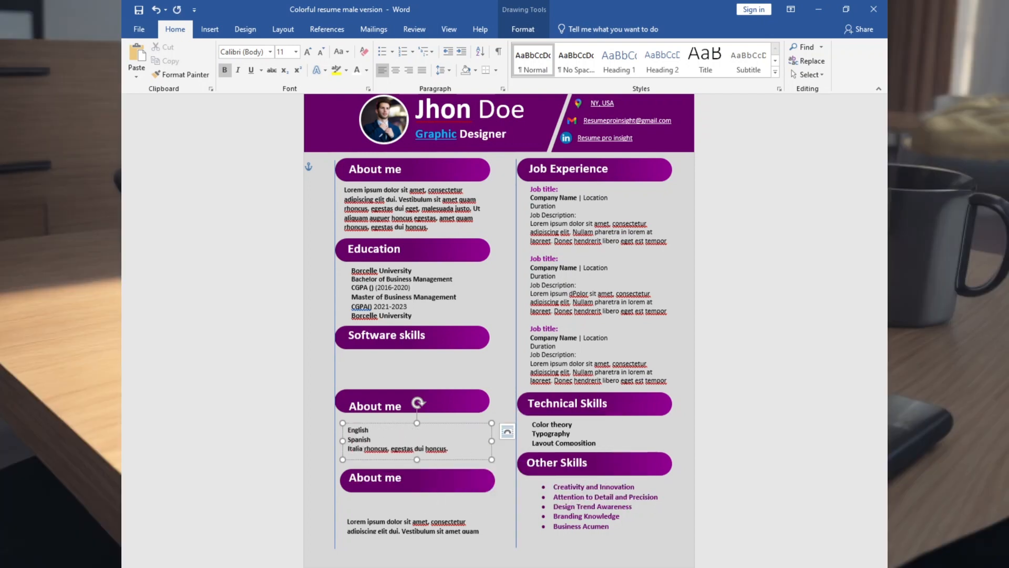
pyautogui.write('n')
pyautogui.moveTo(453, 450); pyautogui.dragTo(370, 447)
pyautogui.press('BackSpace')
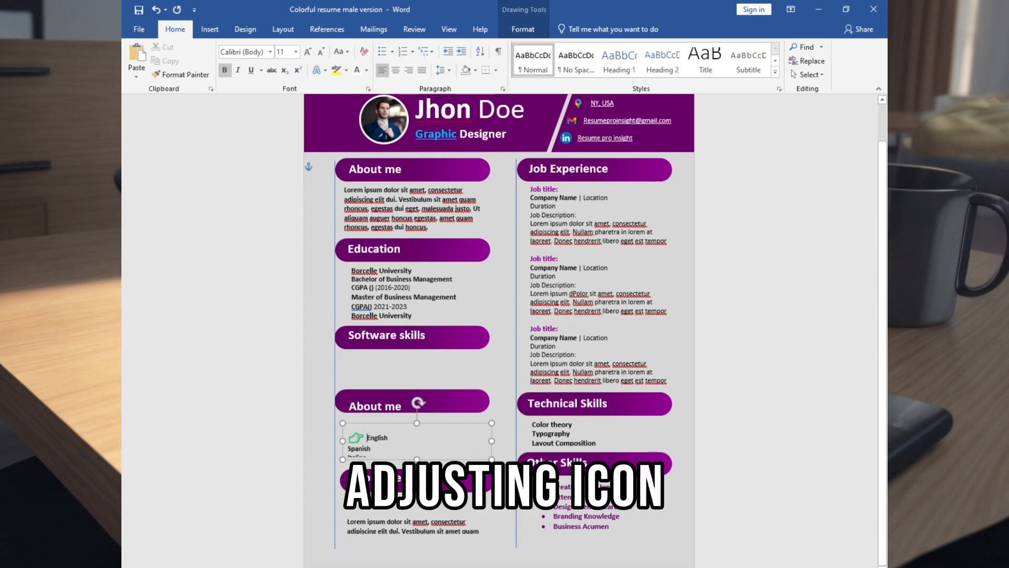
# Format the languages at 16 pt with pointing-hand bullets, coloring English dark blue, Spanish light blue and Italian purple.
pyautogui.click(296, 52)
pyautogui.click(286, 141)
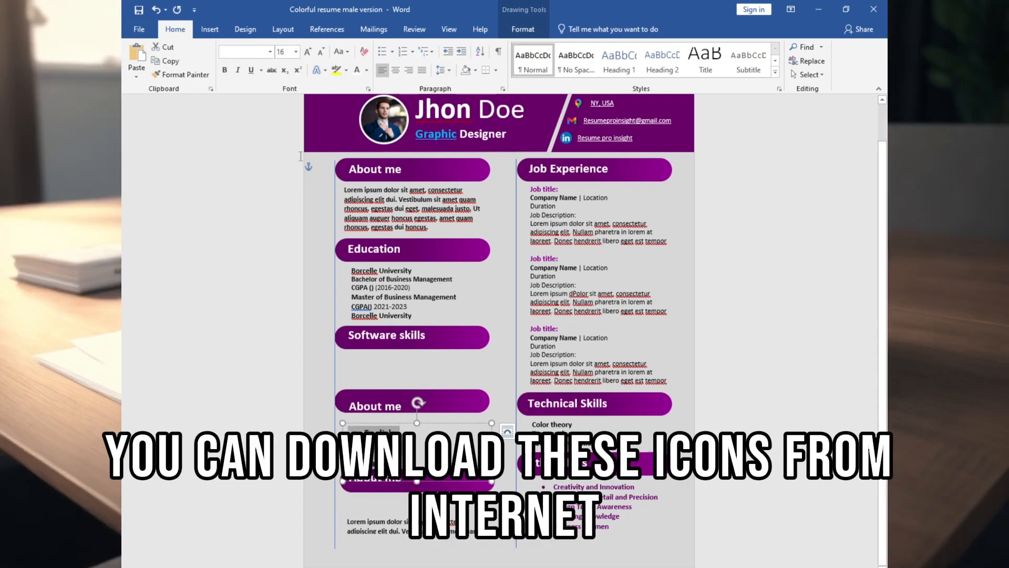
pyautogui.click(366, 70)
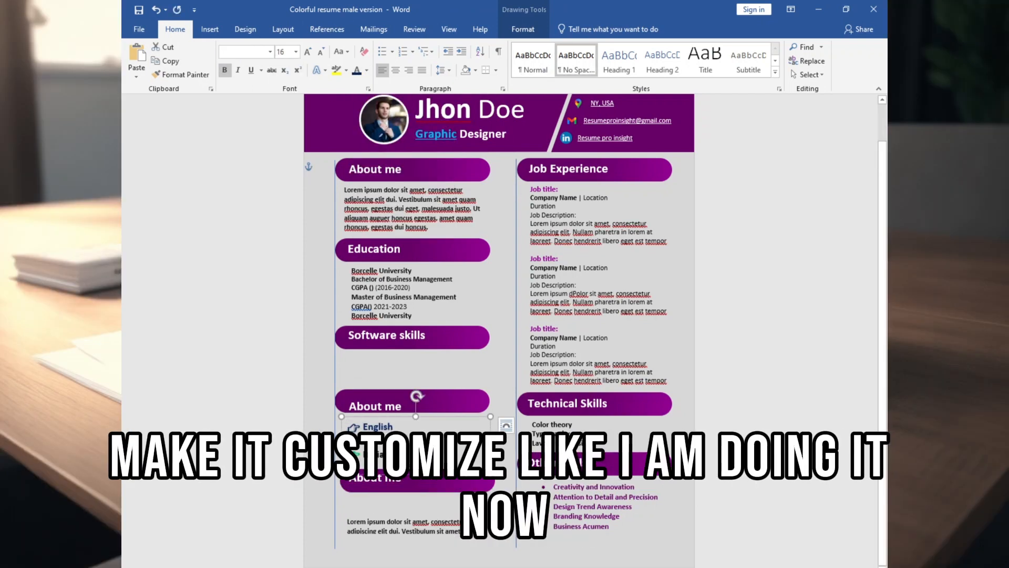
pyautogui.click(367, 70)
pyautogui.click(418, 179)
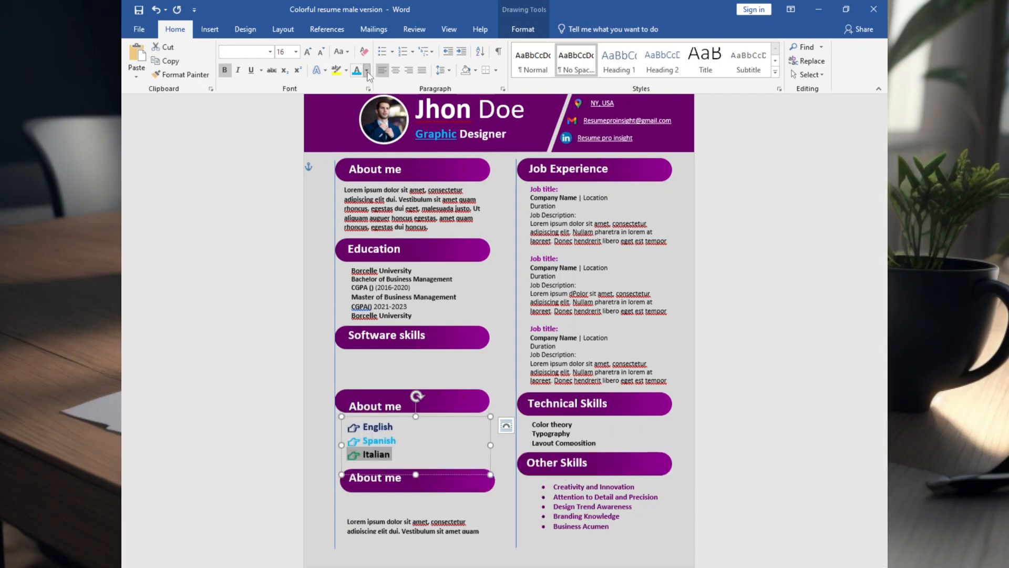
# Move the first column's last bar up, title it "Hobbies/Interest" and list Photography, Fitness, Self Improvement and Travelling beneath it.
pyautogui.click(446, 475)
pyautogui.moveTo(425, 467); pyautogui.dragTo(444, 466)
pyautogui.moveTo(389, 487); pyautogui.dragTo(418, 471)
pyautogui.write('Hobbies/Interest')
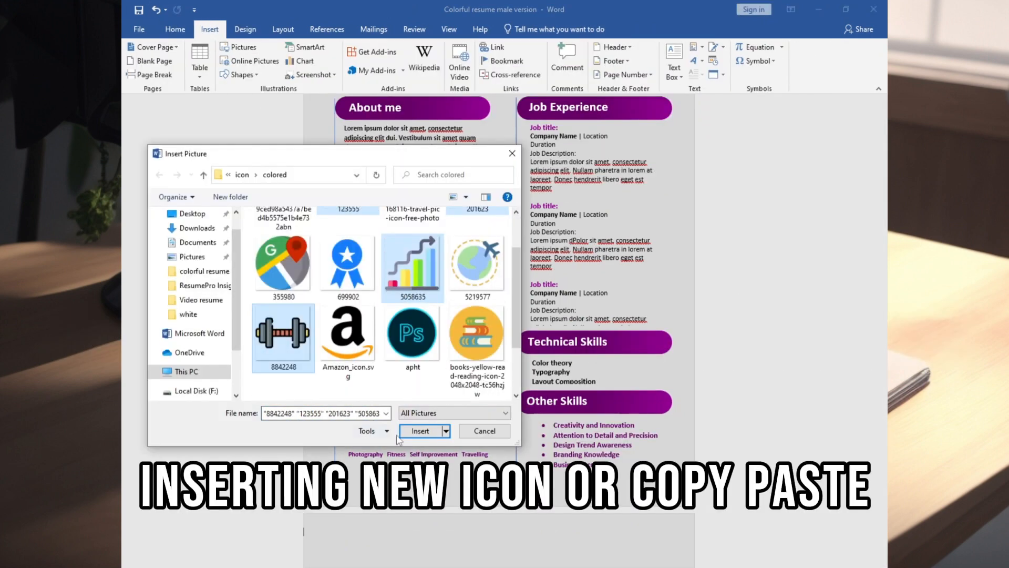
# Retitle the heading above the languages as "Language", and insert dumbbell, chart, globe and camera icons sized 0.2 by 0.2 inches.
pyautogui.click(405, 432)
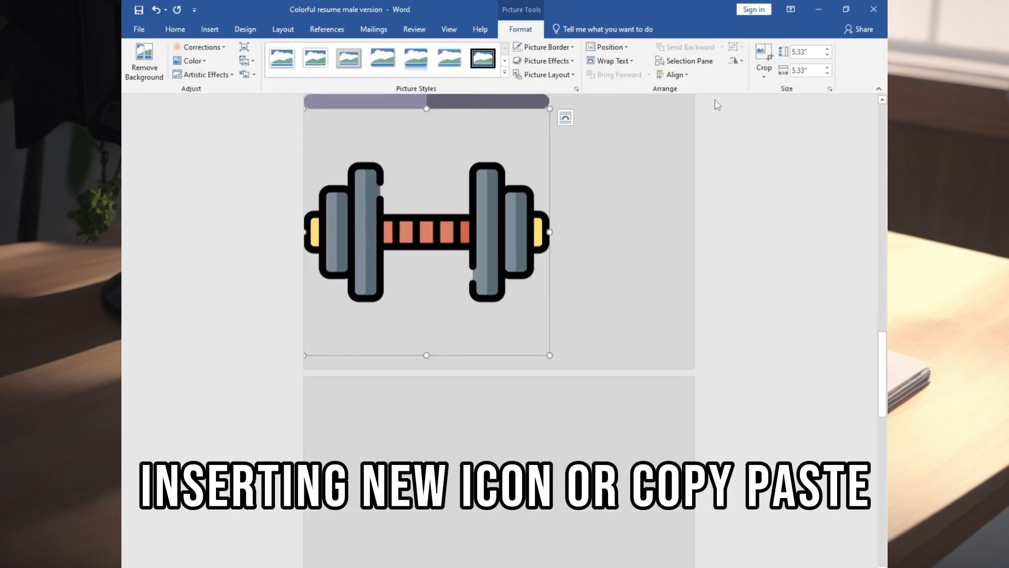
pyautogui.doubleClick(807, 51)
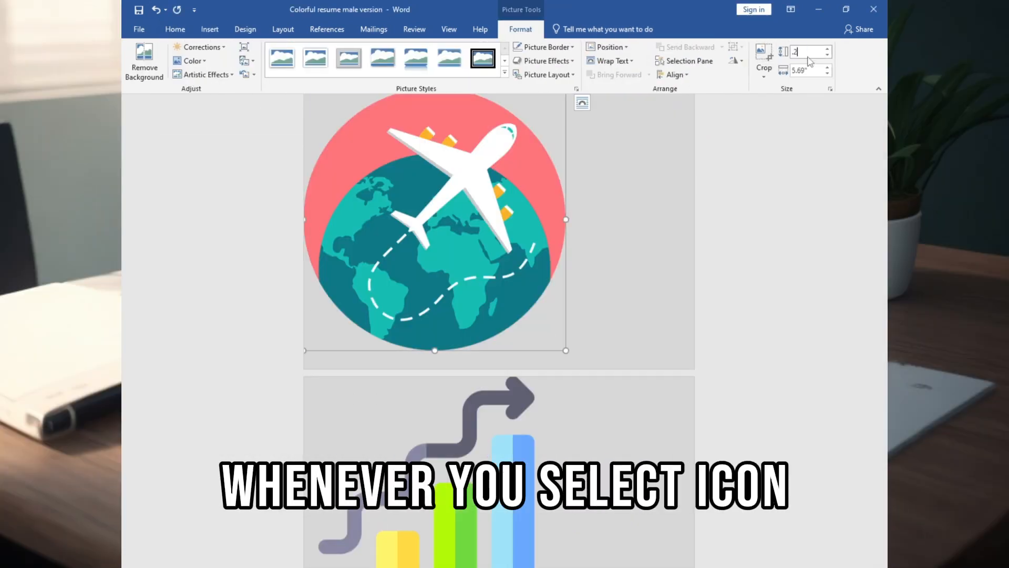
pyautogui.scroll(-5, 475, 220)
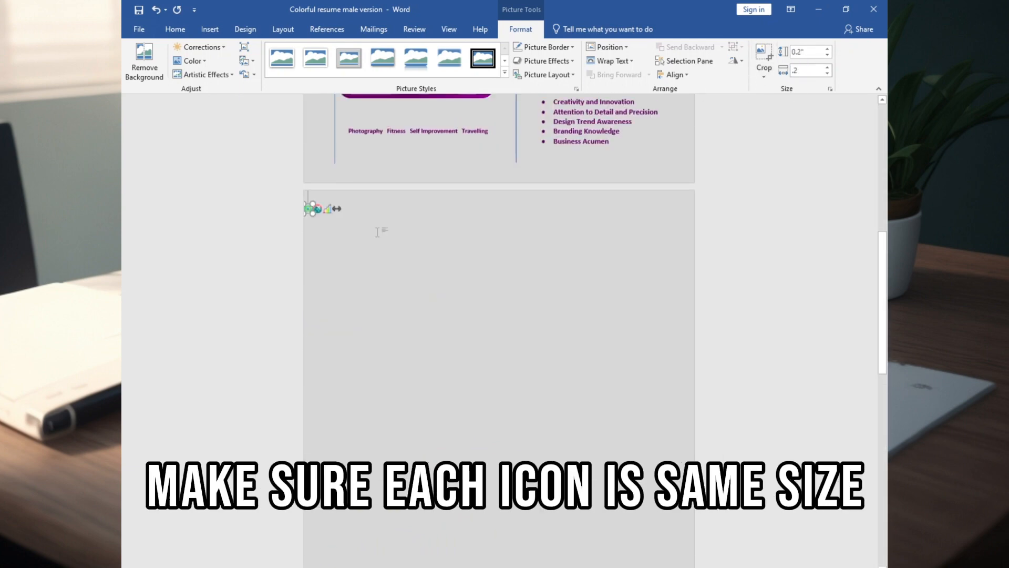
# Change the text wrapping of the dumbbell, chart and globe icons and move each one up into the Hobbies/Interest area.
pyautogui.rightClick(318, 294)
pyautogui.moveTo(378, 415)
pyautogui.click(482, 510)
pyautogui.moveTo(337, 294); pyautogui.dragTo(384, 214)
pyautogui.rightClick(329, 294)
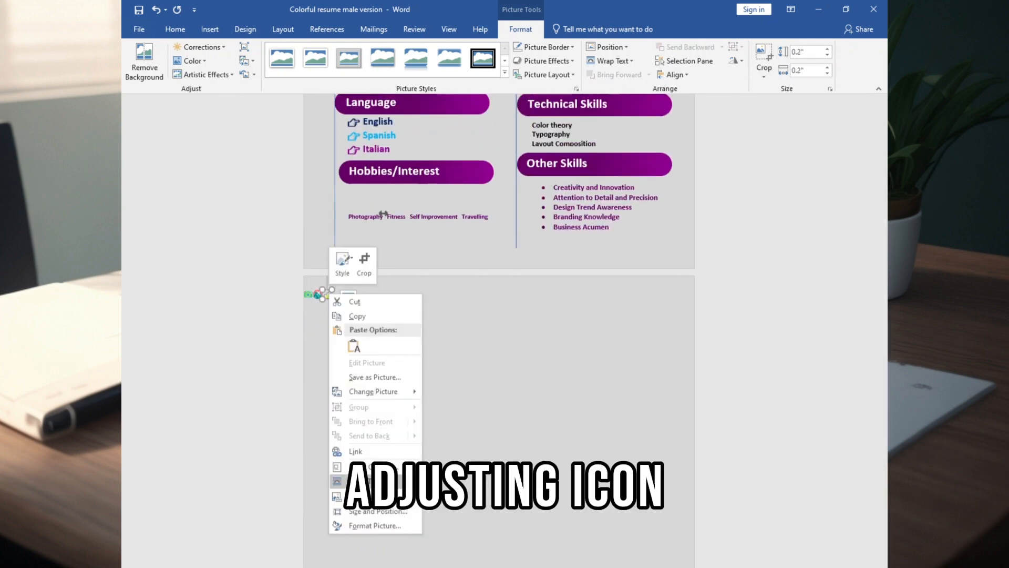
pyautogui.moveTo(366, 482)
pyautogui.click(473, 503)
pyautogui.moveTo(328, 295); pyautogui.dragTo(365, 243)
pyautogui.rightClick(321, 295)
pyautogui.click(369, 236)
# Place the enlarged camera, dumbbell, chart and globe icons above Photography, Fitness, Self Improvement and Travelling, with the chart and globe at 0.5 inch.
pyautogui.rightClick(310, 294)
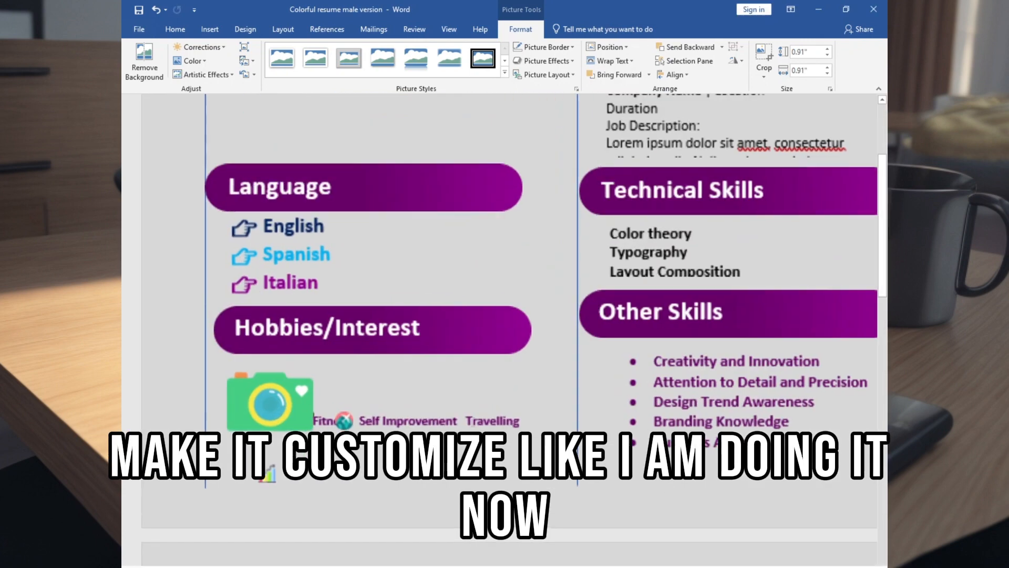
pyautogui.scroll(-3, 326, 247)
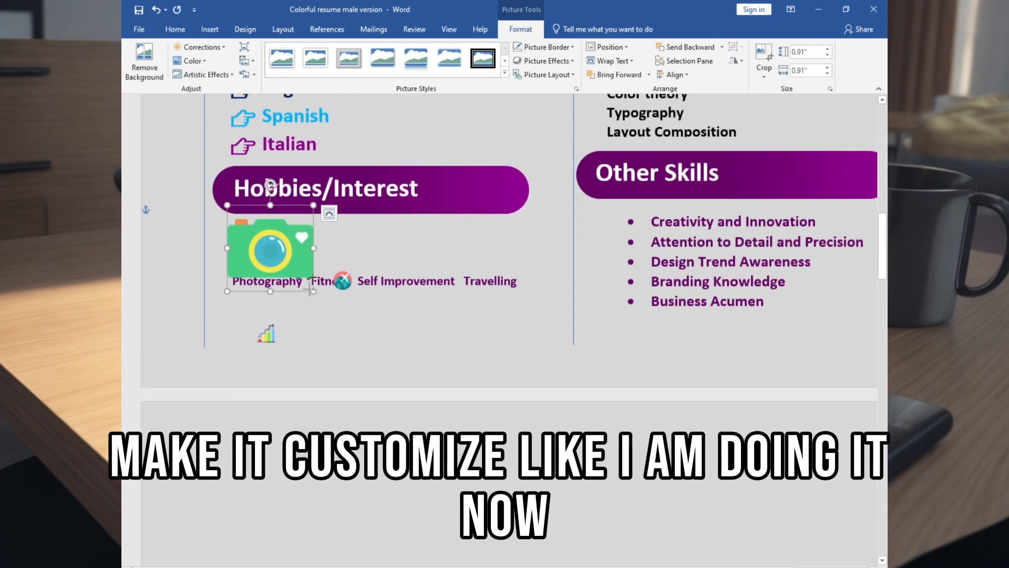
pyautogui.moveTo(305, 275); pyautogui.dragTo(329, 246)
pyautogui.moveTo(342, 281); pyautogui.dragTo(496, 242)
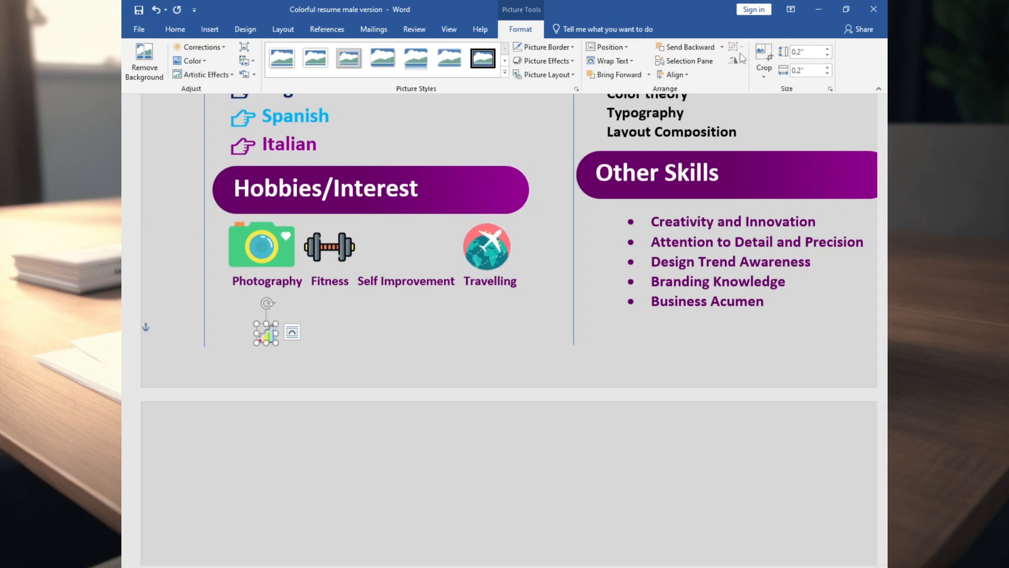
pyautogui.write('.5')
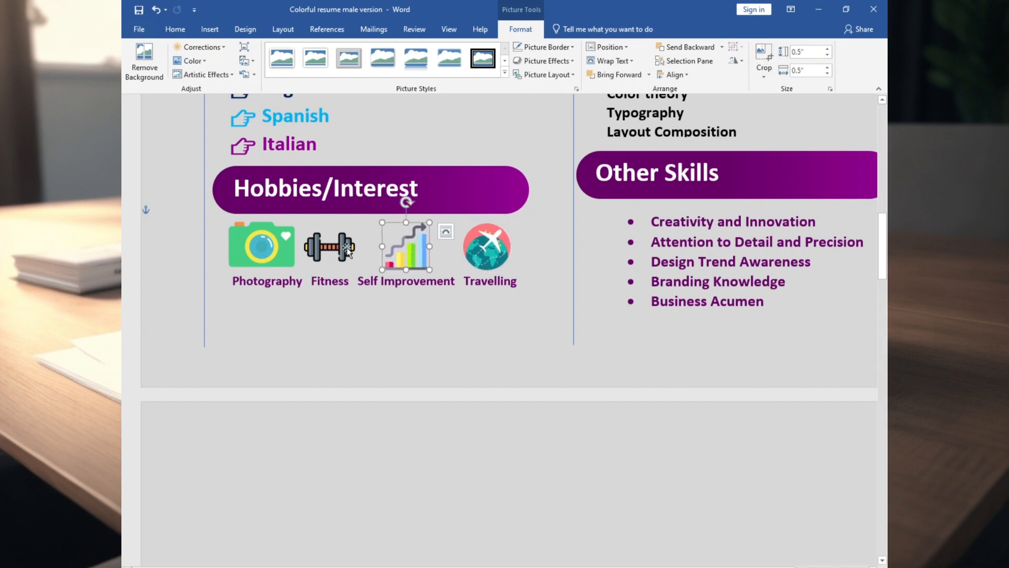
pyautogui.click(346, 247)
pyautogui.click(268, 245)
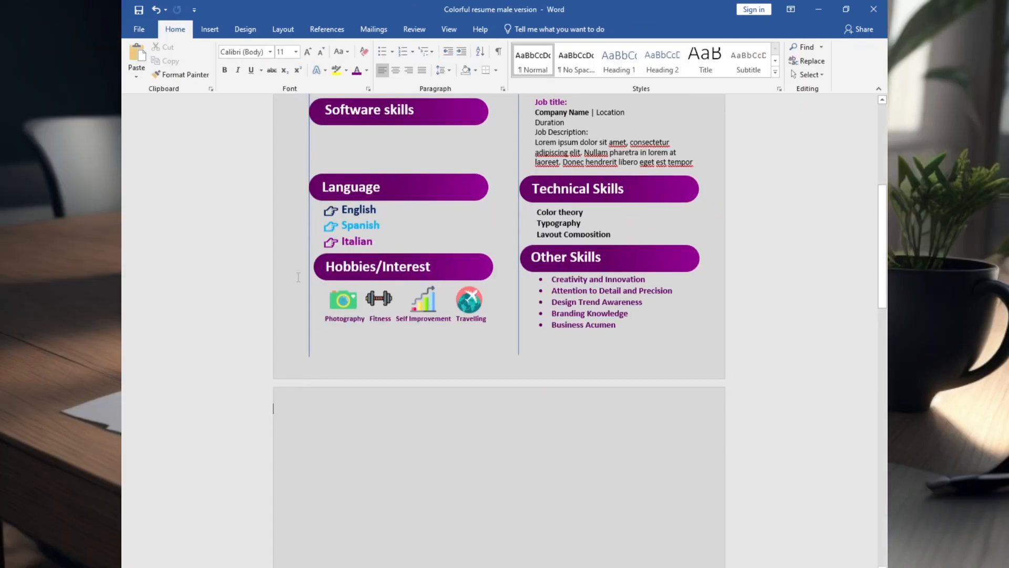
# Insert the Photoshop, InDesign, Illustrator and Premiere Pro logo pictures on the second page and make them freely movable.
pyautogui.click(213, 29)
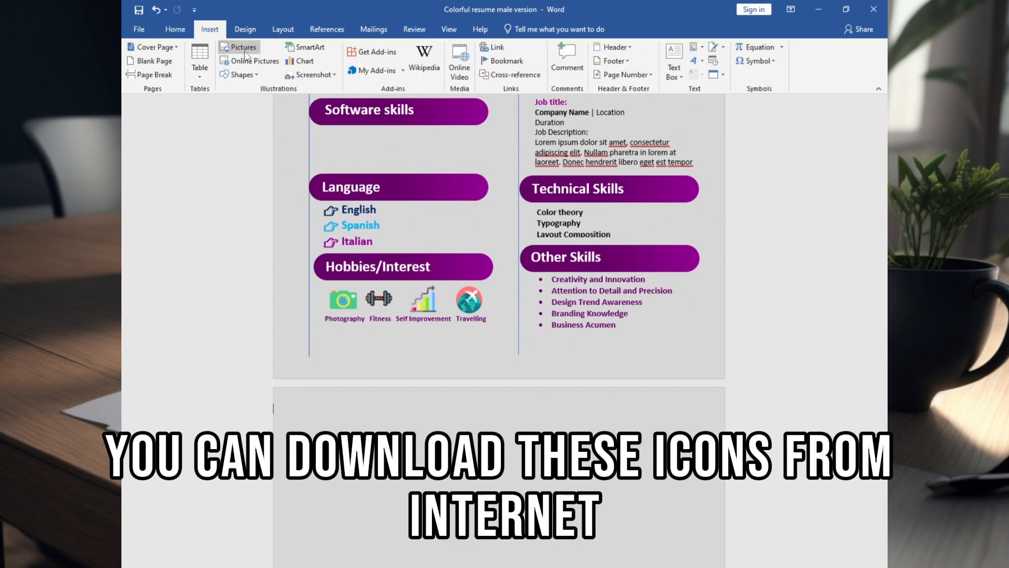
pyautogui.click(244, 49)
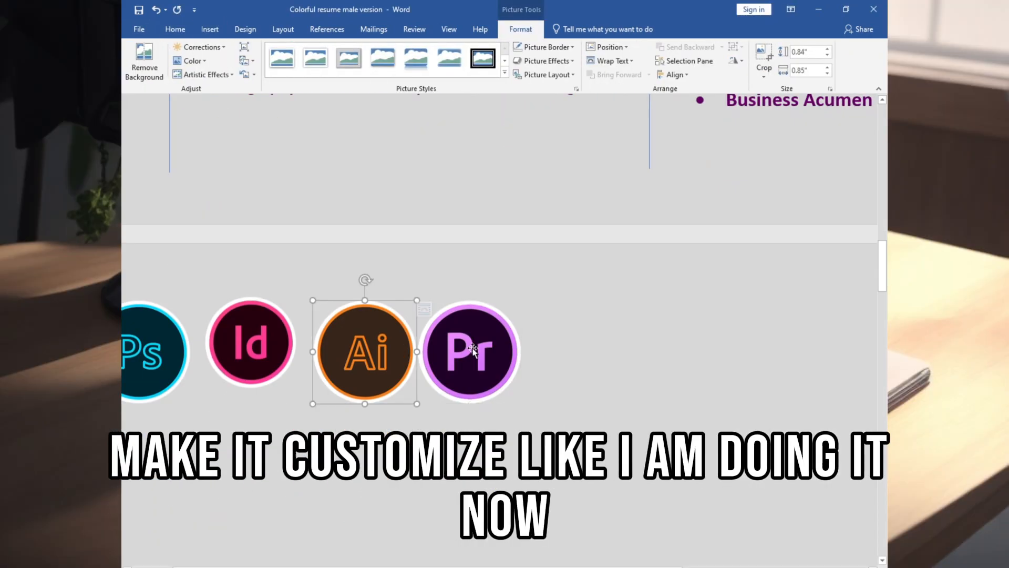
pyautogui.rightClick(473, 350)
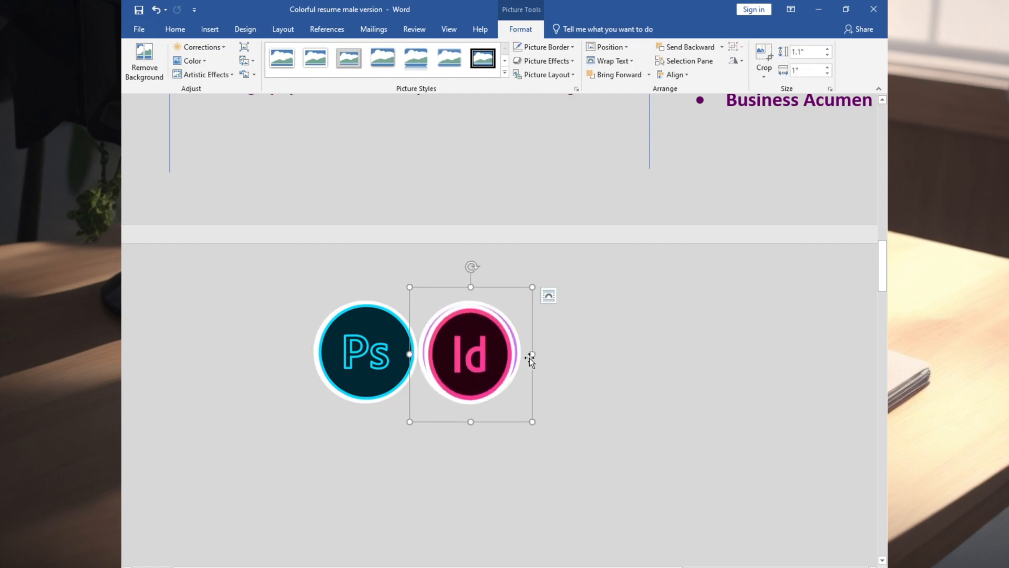
pyautogui.moveTo(531, 360); pyautogui.dragTo(528, 355)
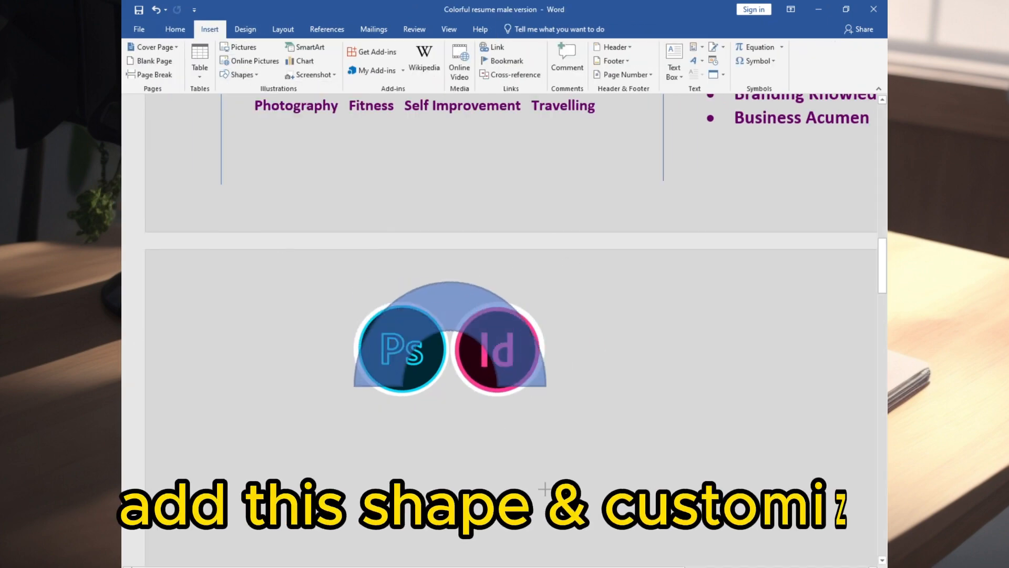
# Draw a block arc on the second page, shrink it and reshape it into a thin, almost closed ring.
pyautogui.moveTo(545, 489); pyautogui.dragTo(547, 388)
pyautogui.click(831, 69)
pyautogui.press('Return')
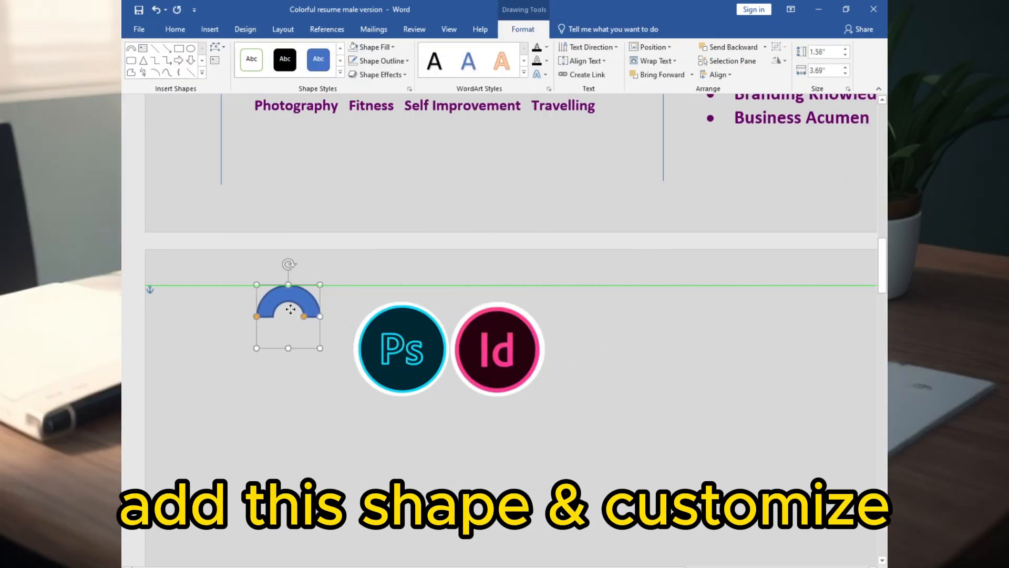
pyautogui.moveTo(275, 338); pyautogui.dragTo(318, 352)
pyautogui.moveTo(391, 333); pyautogui.dragTo(352, 329)
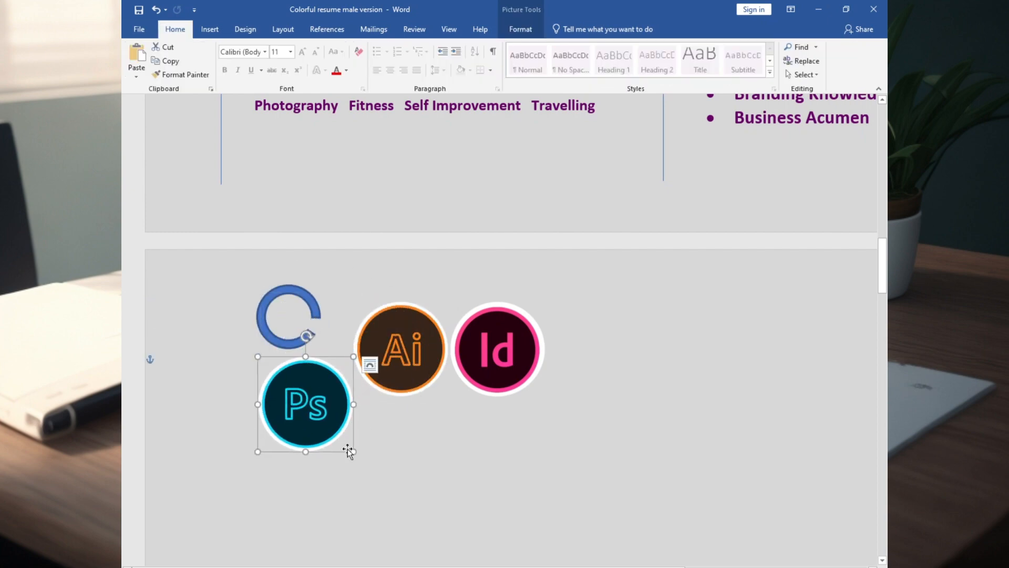
# Shrink the four software logos to a matching size of about 0.34 inch and spread them out beside the ring.
pyautogui.moveTo(349, 451); pyautogui.dragTo(297, 395)
pyautogui.moveTo(287, 310); pyautogui.dragTo(399, 284)
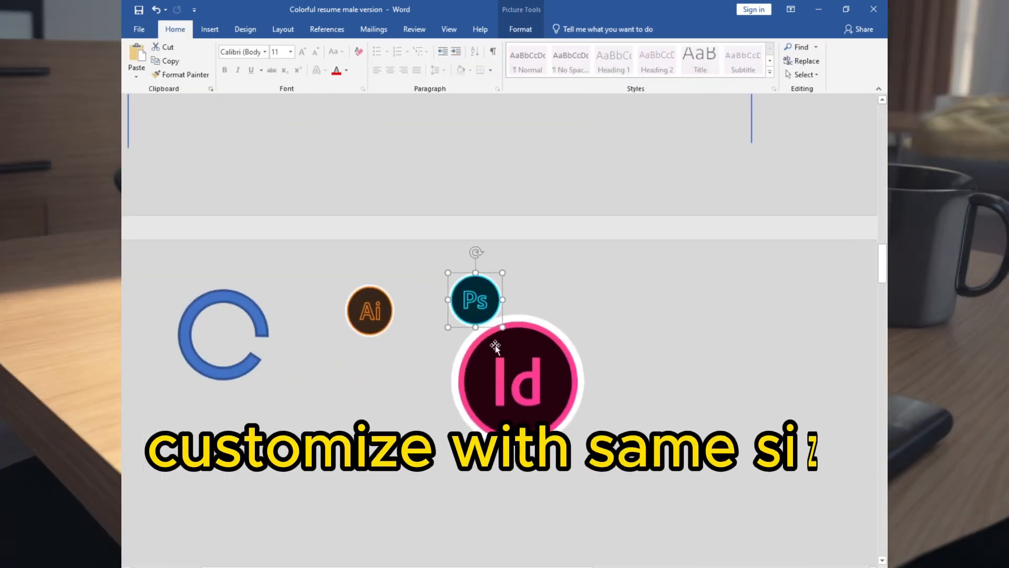
pyautogui.moveTo(477, 300); pyautogui.dragTo(371, 312)
pyautogui.moveTo(347, 288); pyautogui.dragTo(329, 272)
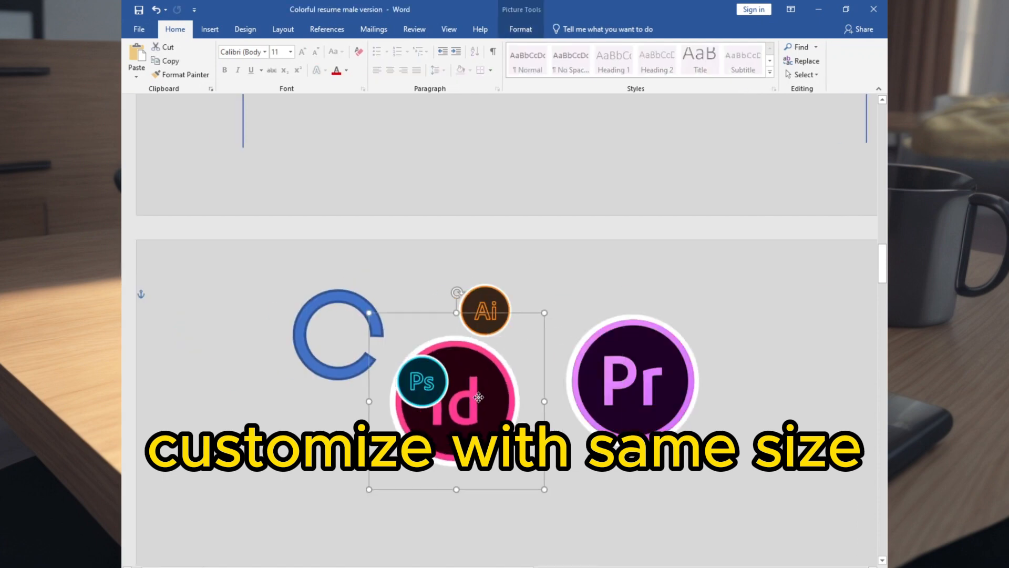
pyautogui.moveTo(551, 484); pyautogui.dragTo(462, 408)
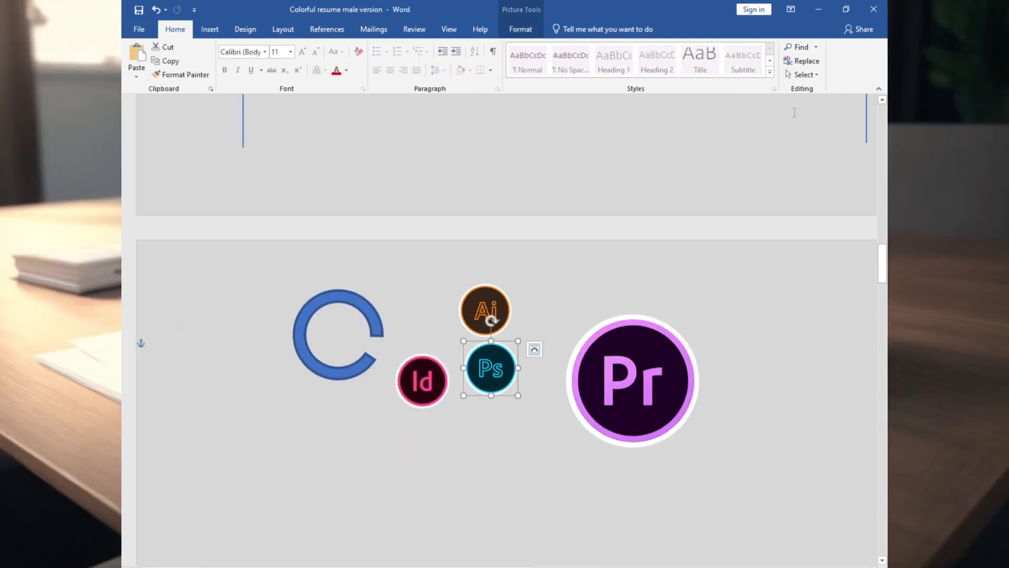
pyautogui.click(520, 29)
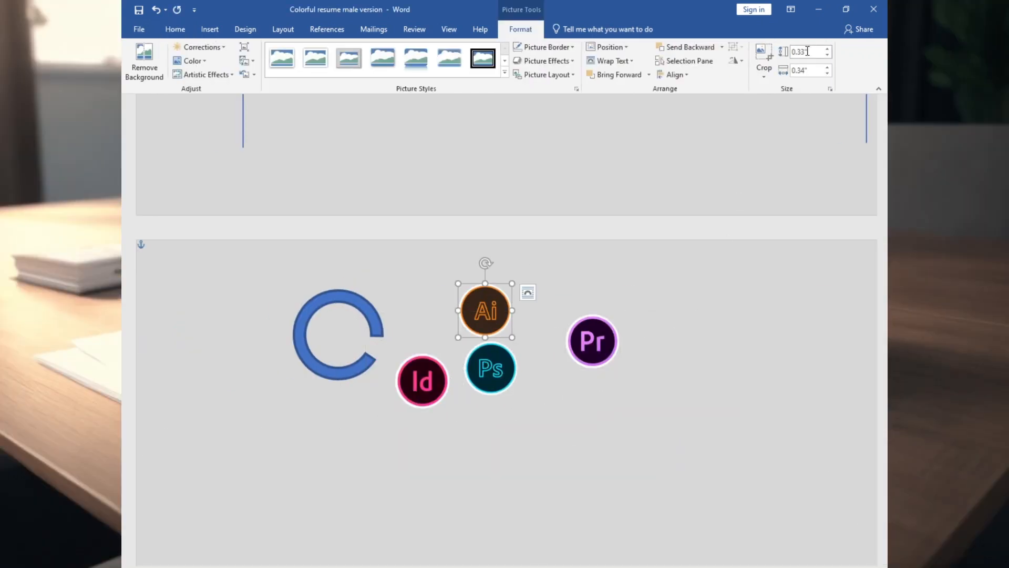
pyautogui.click(422, 381)
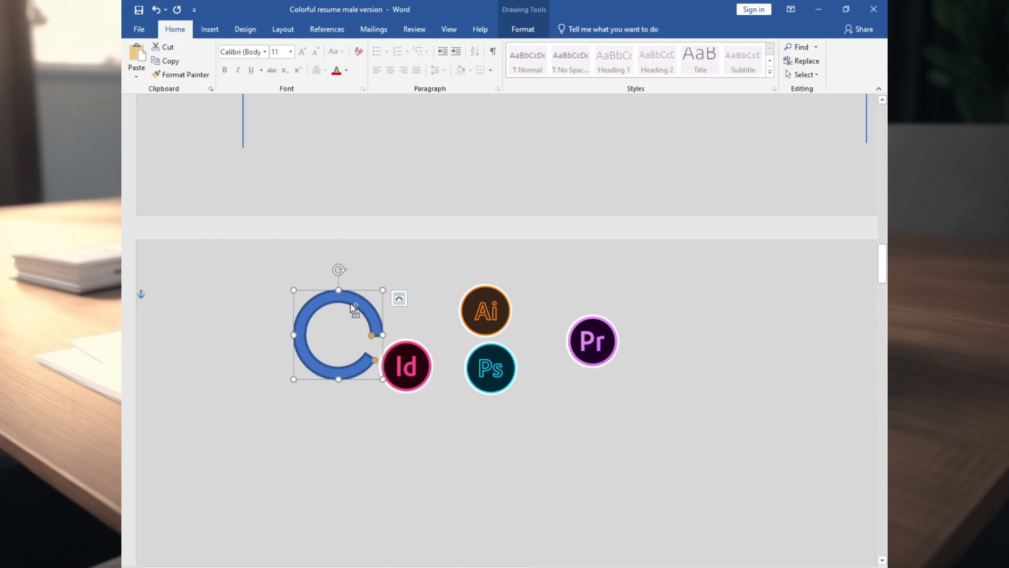
# Paste three copies of the blue ring and place one ring around each software logo.
pyautogui.hotkey('ctrl', 'v')
pyautogui.hotkey('ctrl', 'v')
pyautogui.hotkey('ctrl', 'v')
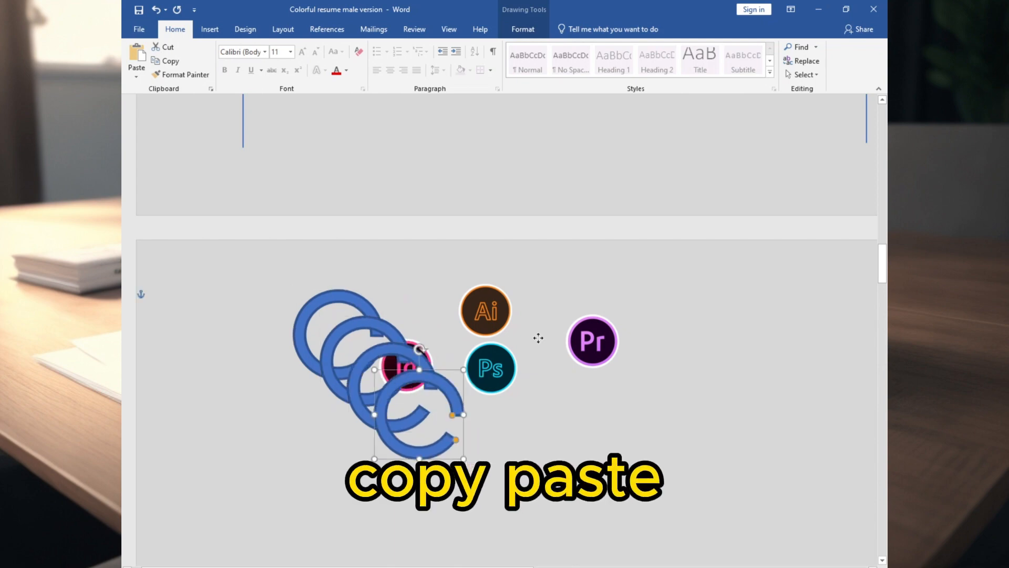
pyautogui.moveTo(538, 338); pyautogui.dragTo(615, 316)
pyautogui.moveTo(482, 372); pyautogui.dragTo(473, 440)
pyautogui.moveTo(420, 358); pyautogui.dragTo(508, 409)
pyautogui.moveTo(391, 337); pyautogui.dragTo(512, 286)
pyautogui.moveTo(362, 313); pyautogui.dragTo(432, 346)
# Align the InDesign logo and its ring with each other by their middles.
pyautogui.click(409, 357)
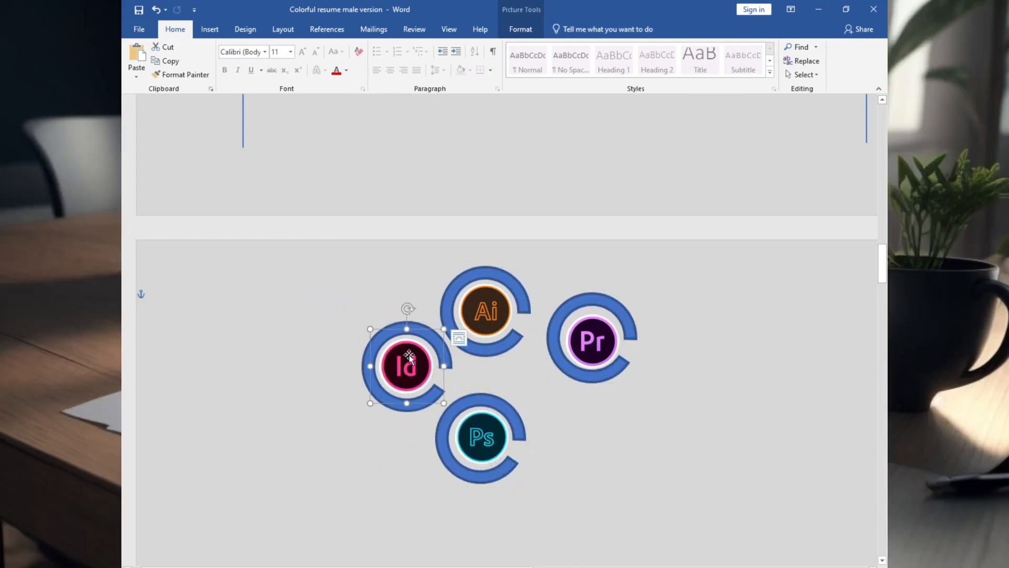
pyautogui.keyDown('shift'); pyautogui.click(434, 339); pyautogui.keyUp('shift')
pyautogui.click(526, 29)
pyautogui.click(719, 75)
pyautogui.click(736, 149)
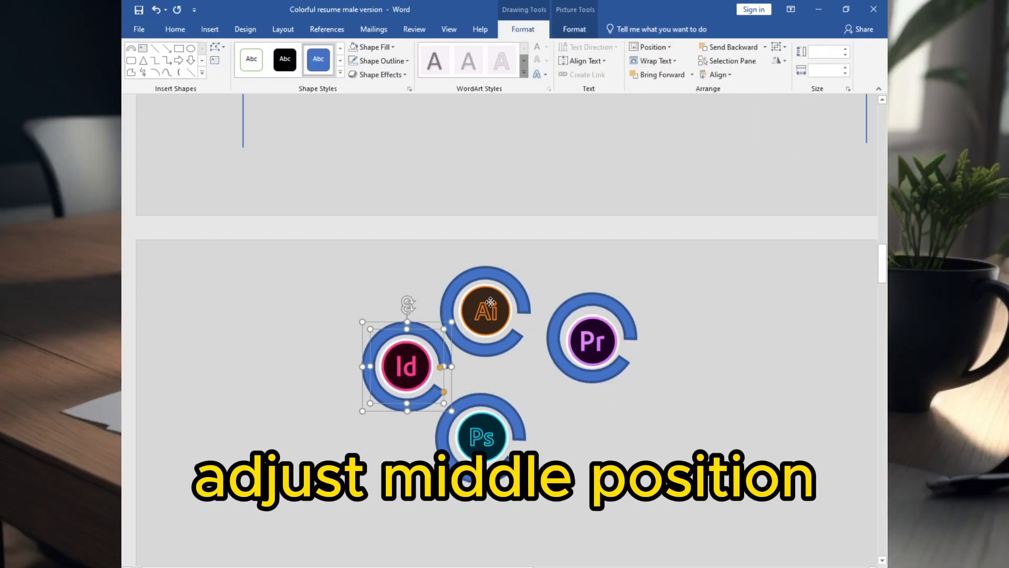
# Align the Illustrator and Premiere Pro logos with the middles of their own rings.
pyautogui.click(490, 303)
pyautogui.keyDown('shift'); pyautogui.click(511, 284); pyautogui.keyUp('shift')
pyautogui.click(676, 74)
pyautogui.click(694, 148)
pyautogui.click(589, 340)
pyautogui.keyDown('shift'); pyautogui.click(618, 311); pyautogui.keyUp('shift')
pyautogui.click(676, 74)
pyautogui.click(695, 149)
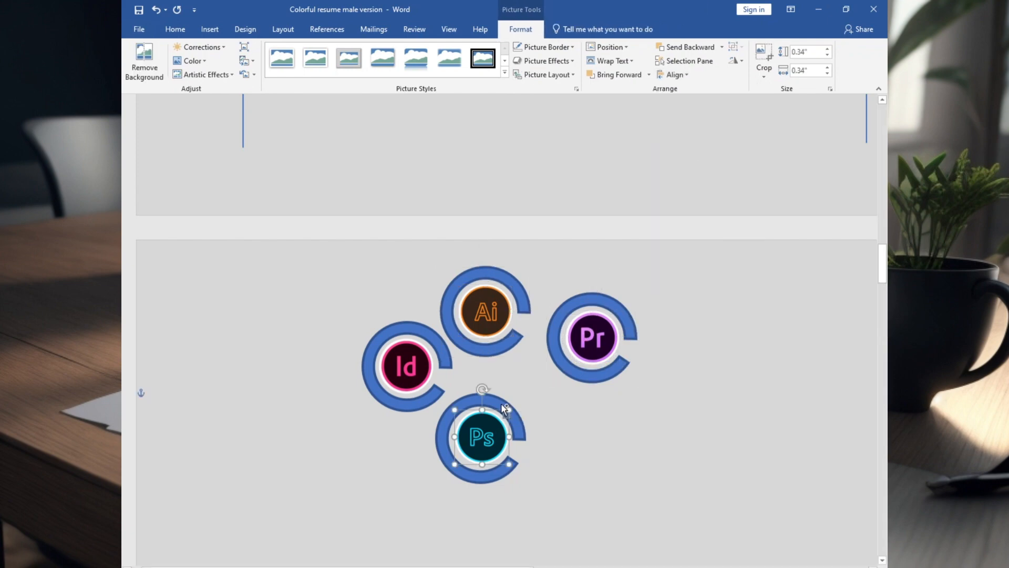
# Align the Photoshop logo and its ring with each other by their middles.
pyautogui.keyDown('shift'); pyautogui.click(505, 409); pyautogui.keyUp('shift')
pyautogui.click(676, 75)
pyautogui.click(694, 149)
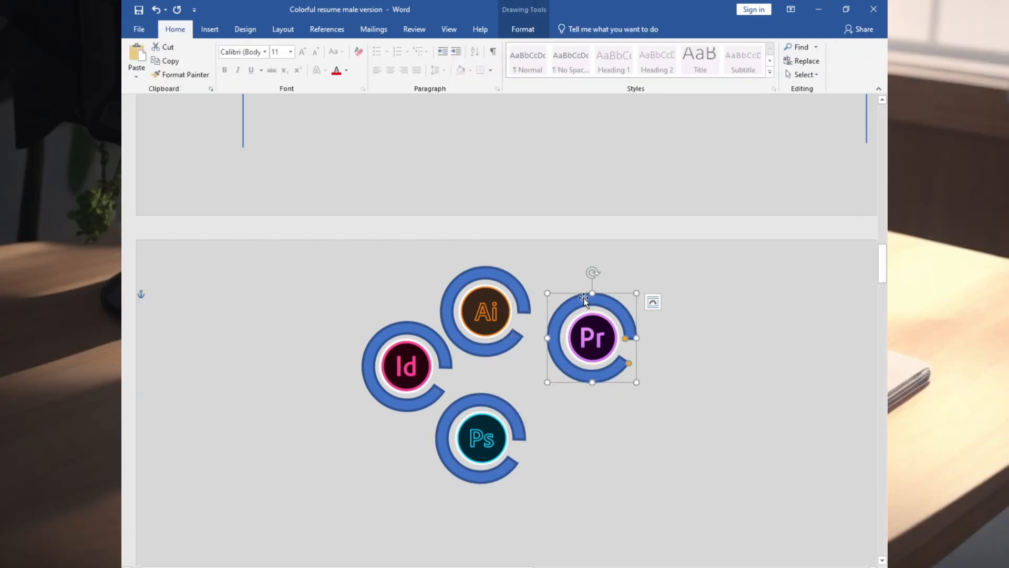
# Fill the Premiere Pro ring with purple and the Illustrator ring with orange, leaving both without an outline.
pyautogui.rightClick(583, 298)
pyautogui.click(622, 266)
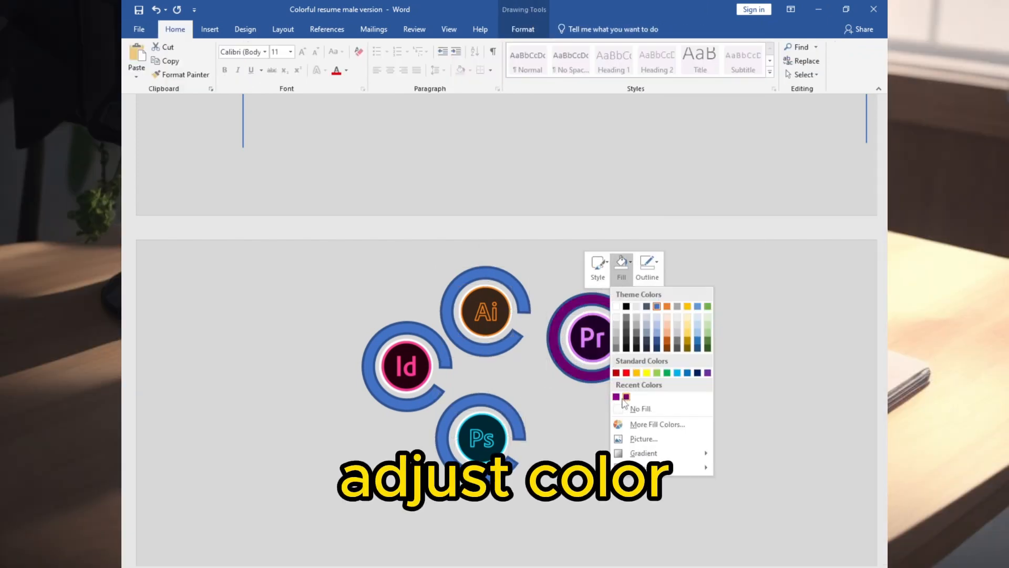
pyautogui.click(708, 372)
pyautogui.rightClick(524, 297)
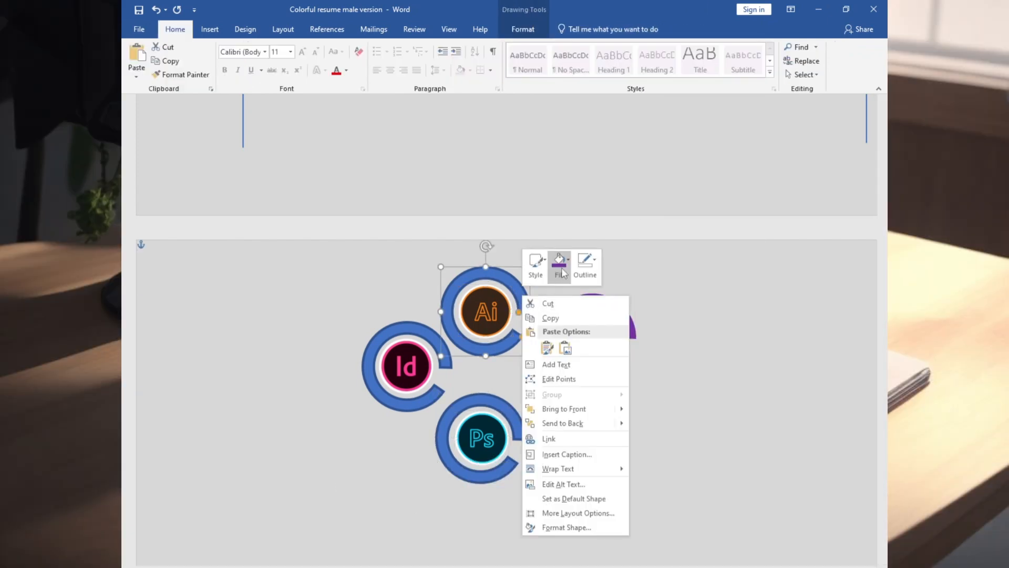
pyautogui.click(585, 261)
pyautogui.click(608, 406)
# Fill the InDesign ring with a custom magenta from the standard color palette.
pyautogui.click(424, 329)
pyautogui.rightClick(424, 329)
pyautogui.click(459, 293)
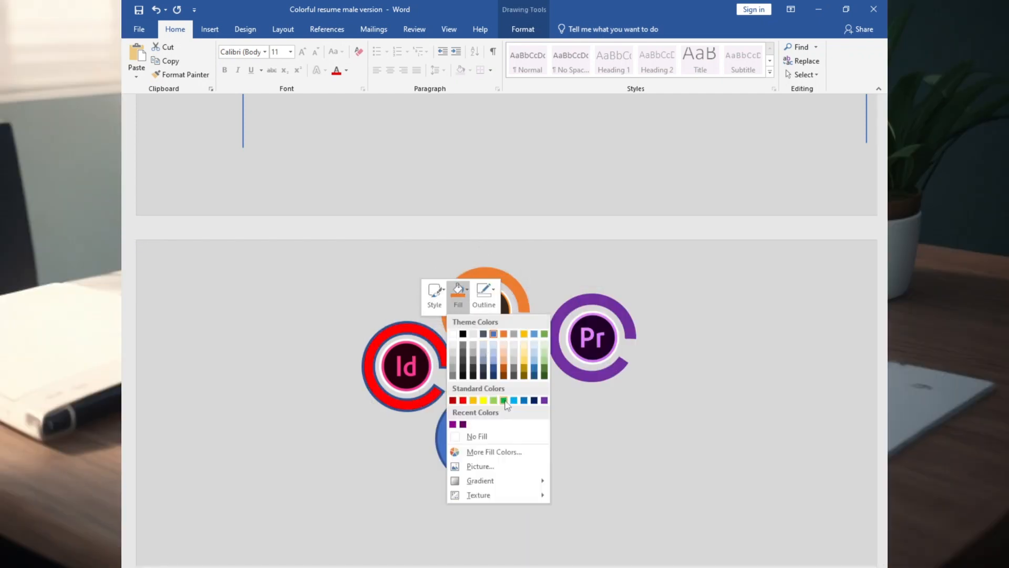
pyautogui.click(494, 452)
pyautogui.click(589, 204)
pyautogui.click(673, 274)
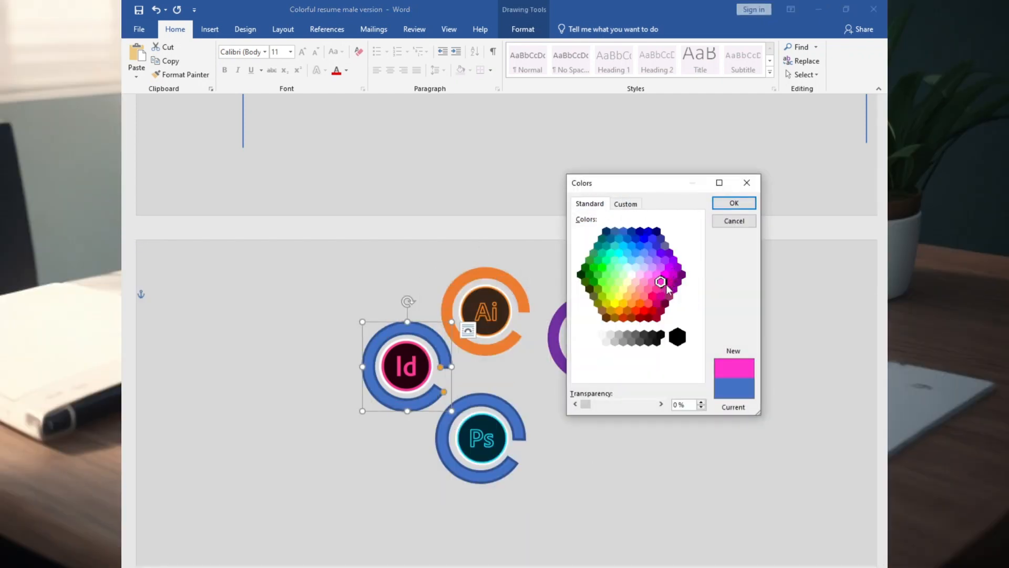
pyautogui.doubleClick(667, 287)
# Fill the Photoshop ring with light blue and remove its outline.
pyautogui.click(493, 439)
pyautogui.rightClick(495, 405)
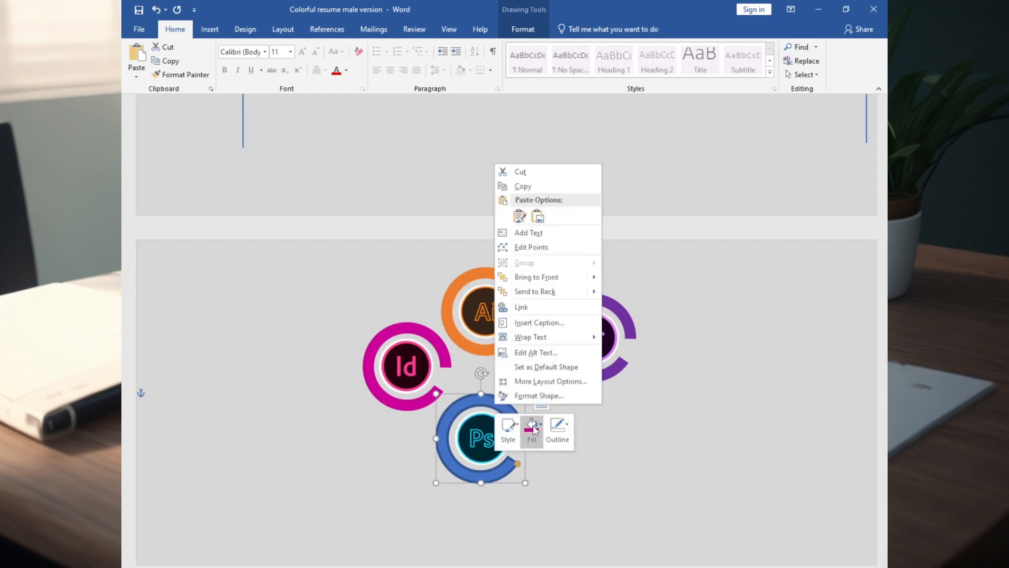
pyautogui.click(532, 432)
pyautogui.click(586, 331)
pyautogui.click(558, 433)
pyautogui.click(571, 369)
pyautogui.click(573, 345)
# Group the Photoshop logo with its ring and the Premiere Pro logo with its ring.
pyautogui.click(484, 444)
pyautogui.keyDown('shift'); pyautogui.click(490, 403); pyautogui.keyUp('shift')
pyautogui.rightClick(490, 405)
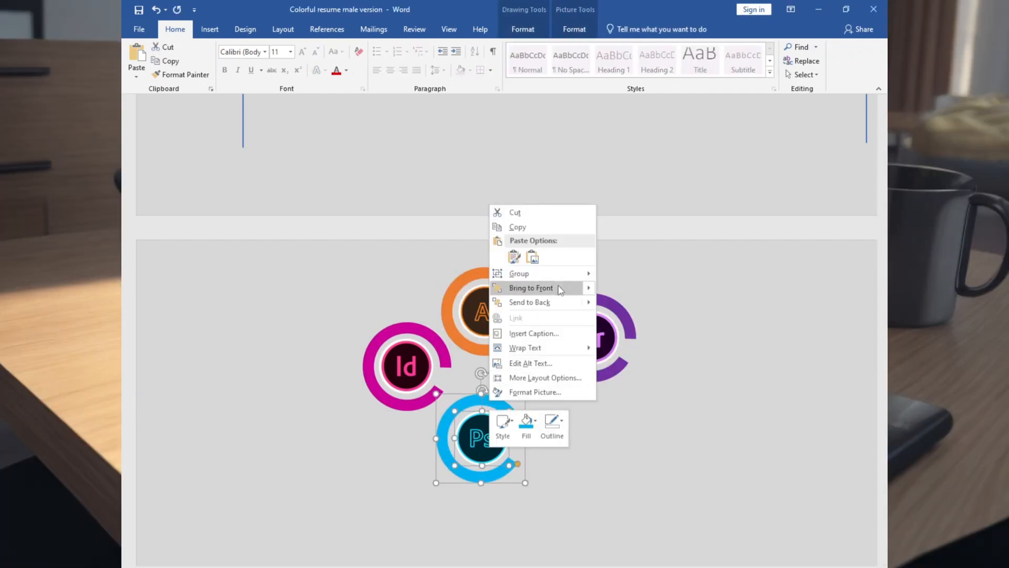
pyautogui.click(629, 274)
pyautogui.click(593, 339)
pyautogui.keyDown('shift'); pyautogui.click(605, 298); pyautogui.keyUp('shift')
pyautogui.rightClick(605, 298)
pyautogui.click(740, 370)
pyautogui.click(625, 342)
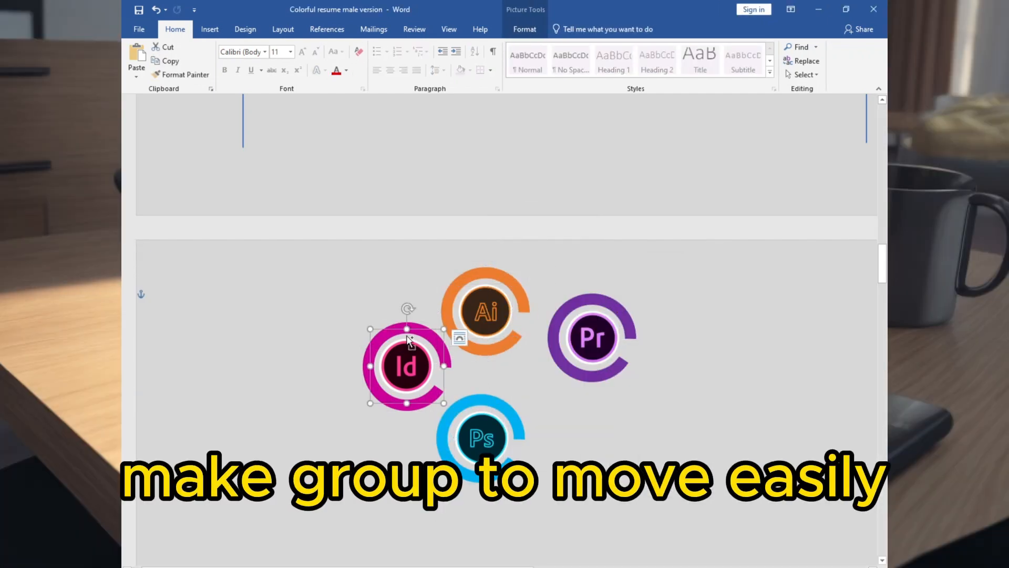
# Group the InDesign logo with its ring.
pyautogui.click(406, 367)
pyautogui.keyDown('shift'); pyautogui.click(368, 368); pyautogui.keyUp('shift')
pyautogui.rightClick(412, 326)
pyautogui.click(552, 394)
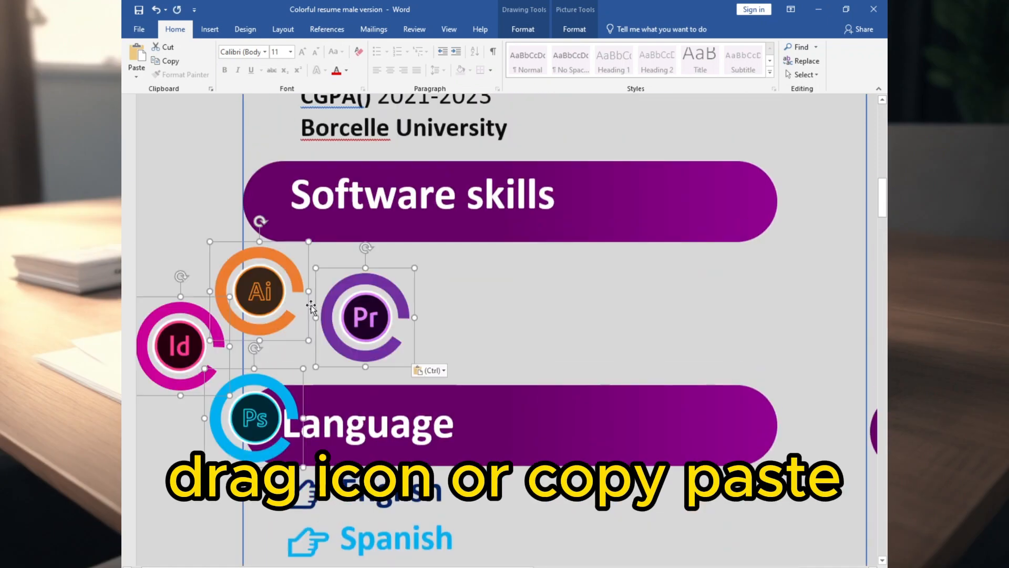
# Arrange the ringed logos in an evenly spaced row below Software skills, ordered Photoshop, Illustrator, Premiere Pro, InDesign.
pyautogui.moveTo(241, 401); pyautogui.dragTo(310, 312)
pyautogui.moveTo(462, 321); pyautogui.dragTo(645, 326)
pyautogui.moveTo(531, 270); pyautogui.dragTo(448, 310)
pyautogui.moveTo(649, 302); pyautogui.dragTo(582, 310)
pyautogui.moveTo(645, 326); pyautogui.dragTo(693, 310)
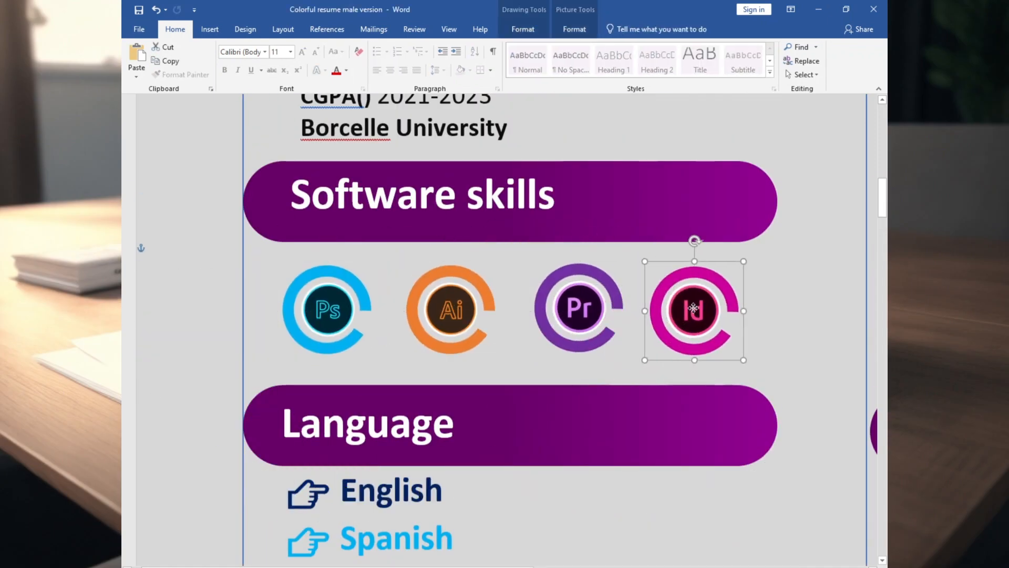
pyautogui.moveTo(581, 310); pyautogui.dragTo(562, 312)
pyautogui.moveTo(694, 310); pyautogui.dragTo(681, 310)
# Shorten the arcs of the Illustrator, Premiere Pro and InDesign rings by different amounts to reflect skill levels.
pyautogui.click(451, 310)
pyautogui.click(461, 305)
pyautogui.scroll(-2, 474, 263)
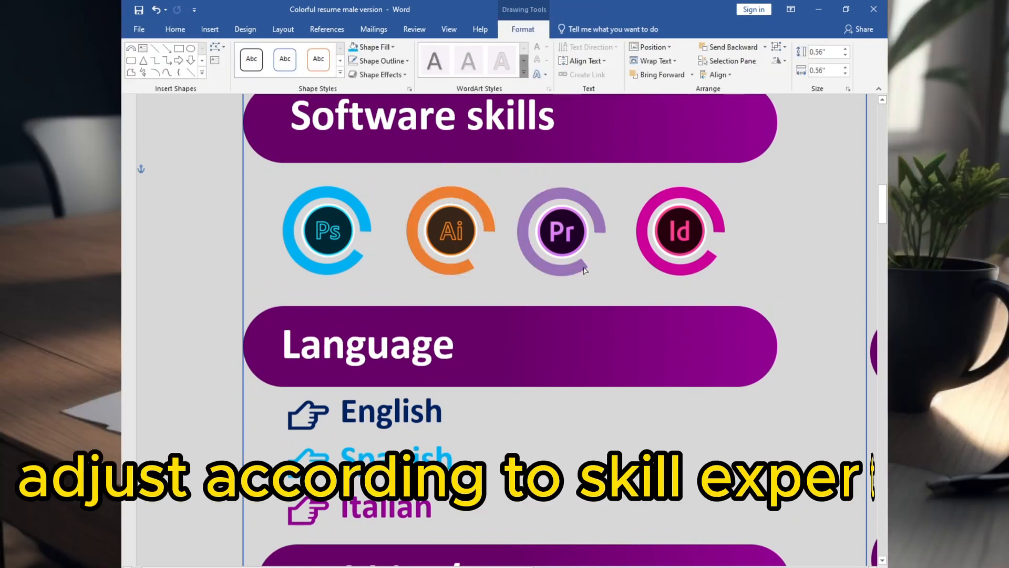
pyautogui.click(705, 255)
pyautogui.moveTo(705, 254); pyautogui.dragTo(660, 281)
pyautogui.scroll(-15, 640, 368)
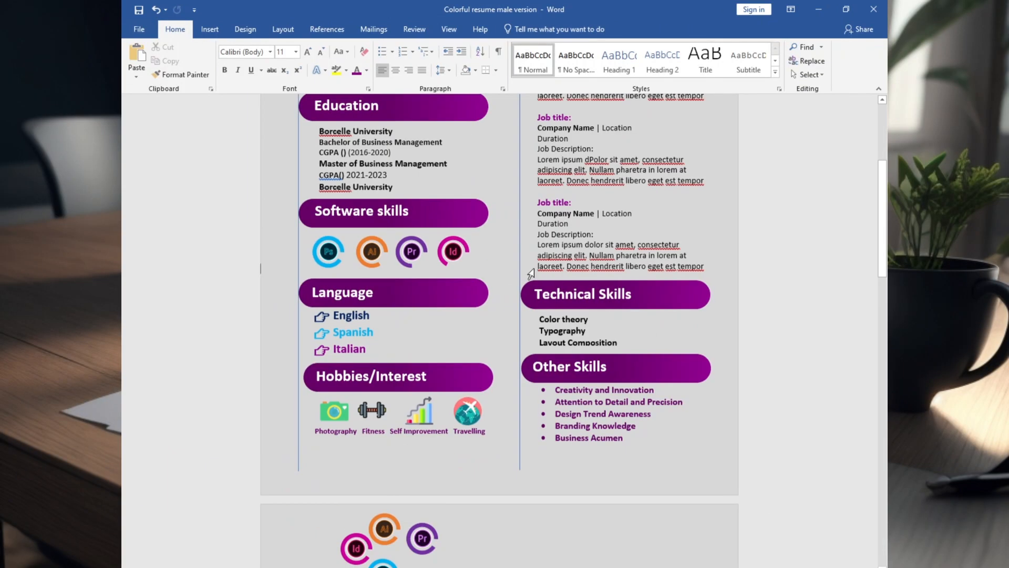
# Draw a thin rectangle about 0.15 inch high and 1.8 inches wide beside English.
pyautogui.scroll(10, 529, 272)
pyautogui.click(210, 30)
pyautogui.moveTo(398, 370); pyautogui.dragTo(620, 387)
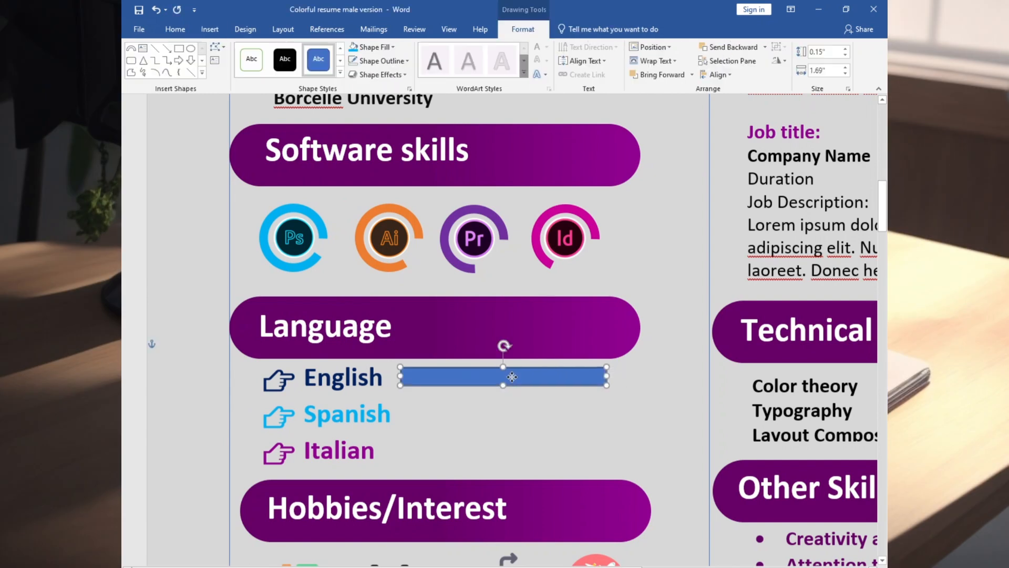
# Fill the rectangle beside English with dark gray.
pyautogui.click(390, 47)
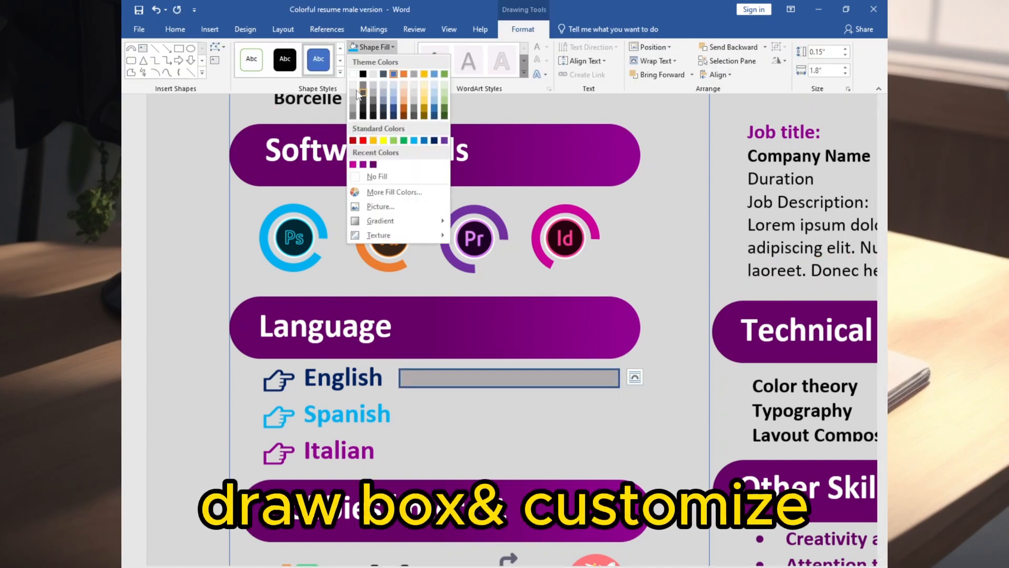
pyautogui.click(386, 48)
pyautogui.click(386, 48)
pyautogui.click(353, 107)
pyautogui.click(385, 48)
pyautogui.click(363, 99)
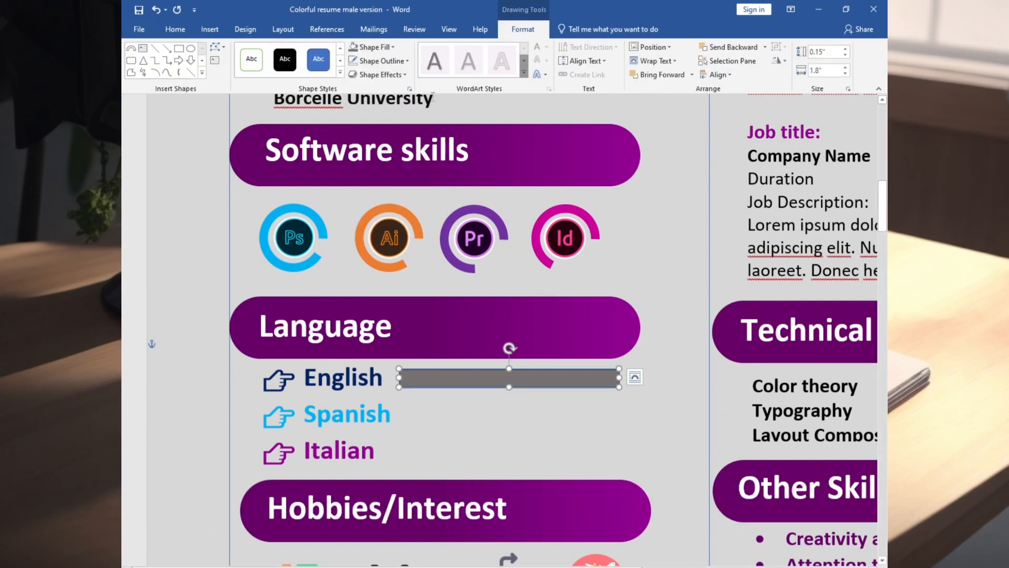
# Duplicate the gray bar twice and place the copies beside Spanish and Italian.
pyautogui.hotkey('ctrl', 'c')
pyautogui.hotkey('ctrl', 'v')
pyautogui.hotkey('ctrl', 'v')
pyautogui.moveTo(497, 418); pyautogui.dragTo(454, 449)
pyautogui.moveTo(468, 396); pyautogui.dragTo(448, 411)
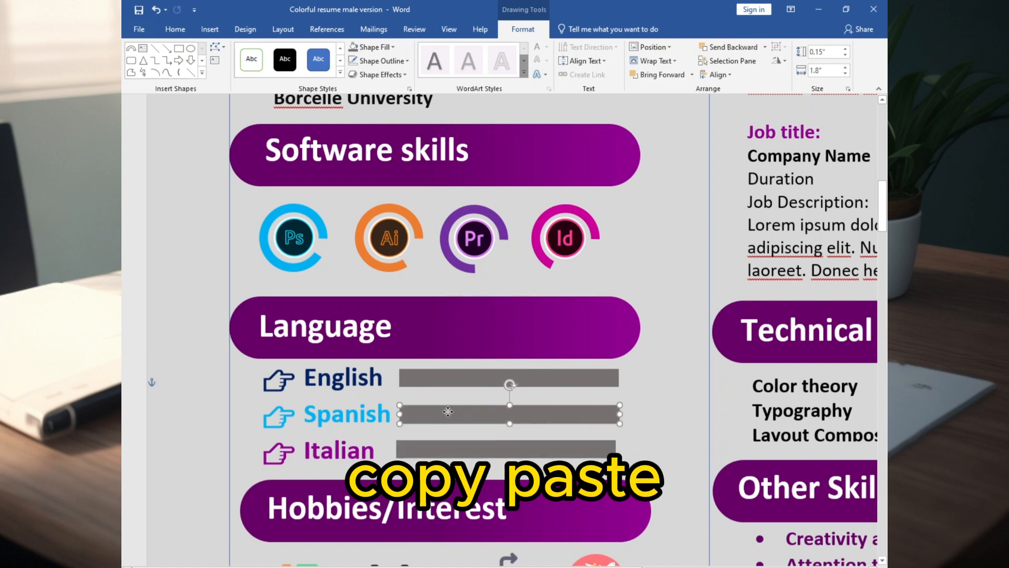
pyautogui.click(455, 419)
pyautogui.click(654, 412)
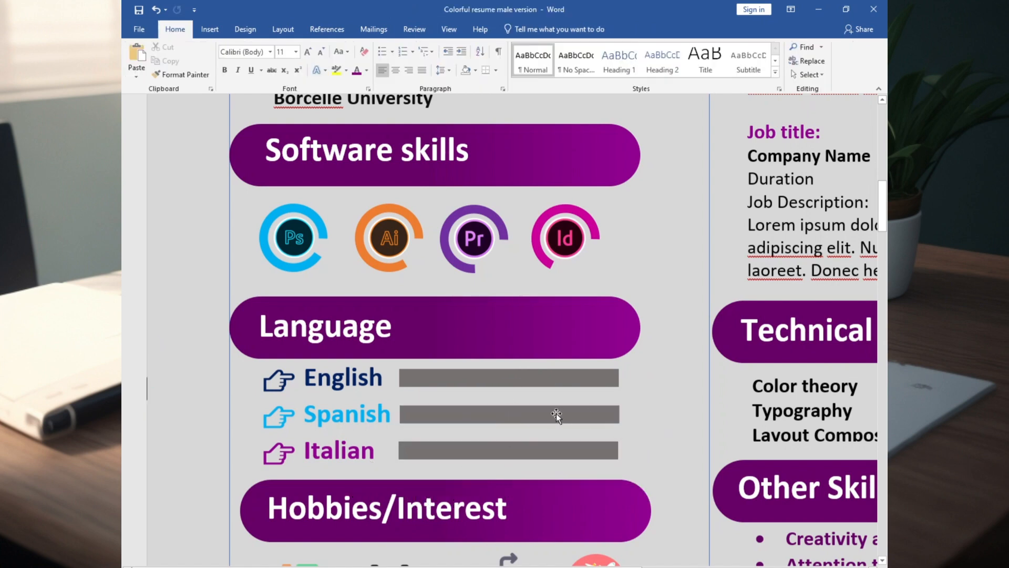
# Nudge the three gray bars so they line up with each other and with their language names.
pyautogui.click(556, 414)
pyautogui.press('Left')
pyautogui.click(658, 397)
pyautogui.click(591, 447)
pyautogui.click(513, 383)
pyautogui.press('Up')
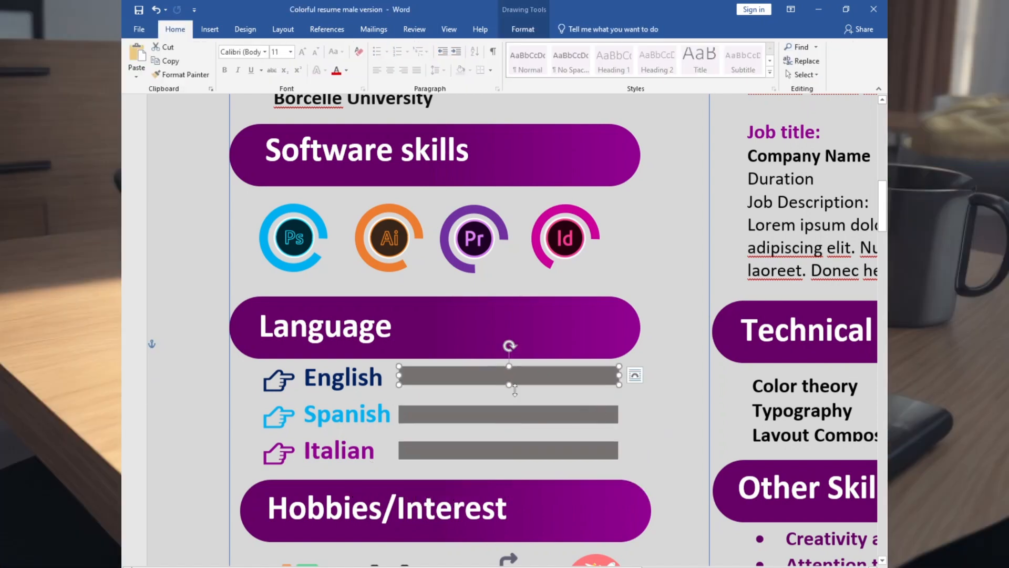
pyautogui.click(515, 396)
pyautogui.click(517, 413)
pyautogui.press('Up')
# Paste three copies of the English bar, lay one over the original, shorten it and fill it with dark blue.
pyautogui.click(473, 379)
pyautogui.hotkey('ctrl', 'c')
pyautogui.hotkey('ctrl', 'v')
pyautogui.hotkey('ctrl', 'v')
pyautogui.hotkey('ctrl', 'v')
pyautogui.moveTo(471, 394); pyautogui.dragTo(451, 373)
pyautogui.rightClick(457, 374)
pyautogui.click(501, 393)
pyautogui.click(570, 298)
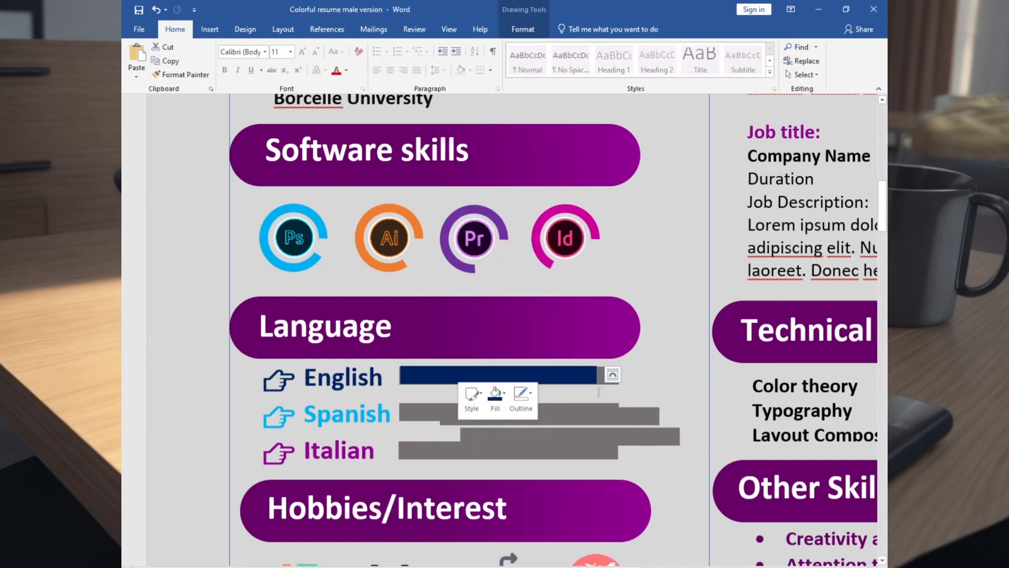
# Fill the second bar copy with light blue and the third with purple.
pyautogui.rightClick(571, 417)
pyautogui.click(616, 436)
pyautogui.click(664, 342)
pyautogui.rightClick(517, 437)
pyautogui.click(558, 456)
pyautogui.click(638, 345)
pyautogui.scroll(10, 639, 345)
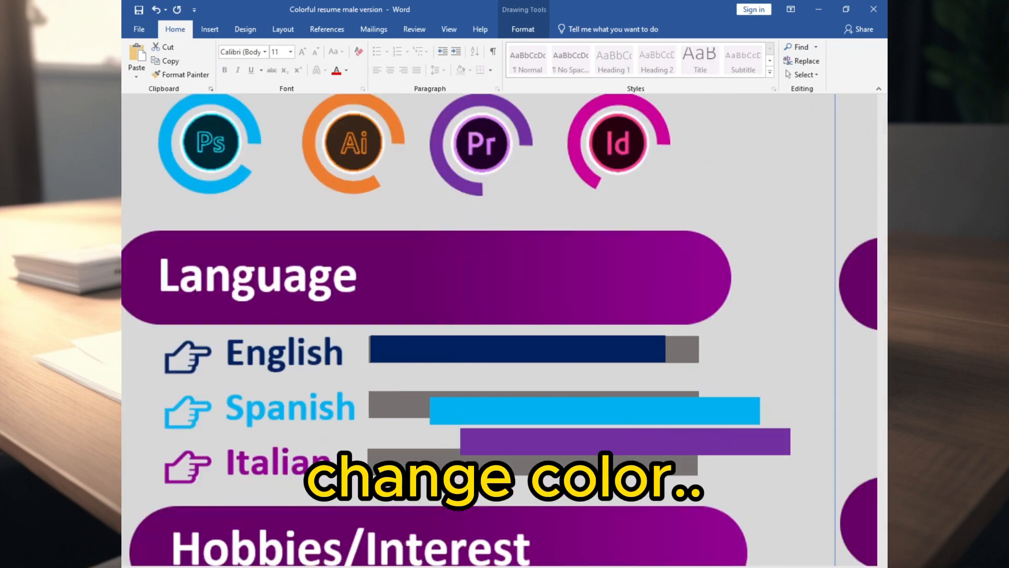
# Line up the dark blue bar with the start of the gray English bar.
pyautogui.click(428, 338)
pyautogui.click(708, 341)
pyautogui.click(708, 341)
pyautogui.click(660, 379)
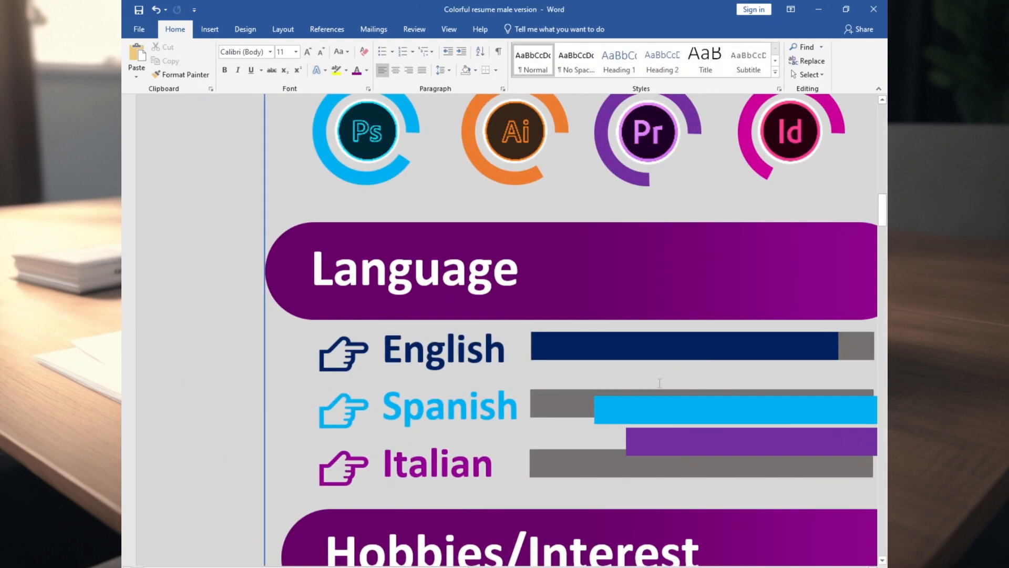
# Lay the light blue bar over the Spanish bar and the purple one over the Italian bar, shortening each further.
pyautogui.hscroll(5, 661, 379)
pyautogui.moveTo(471, 405); pyautogui.dragTo(407, 399)
pyautogui.moveTo(503, 404); pyautogui.dragTo(434, 404)
pyautogui.moveTo(406, 442); pyautogui.dragTo(309, 462)
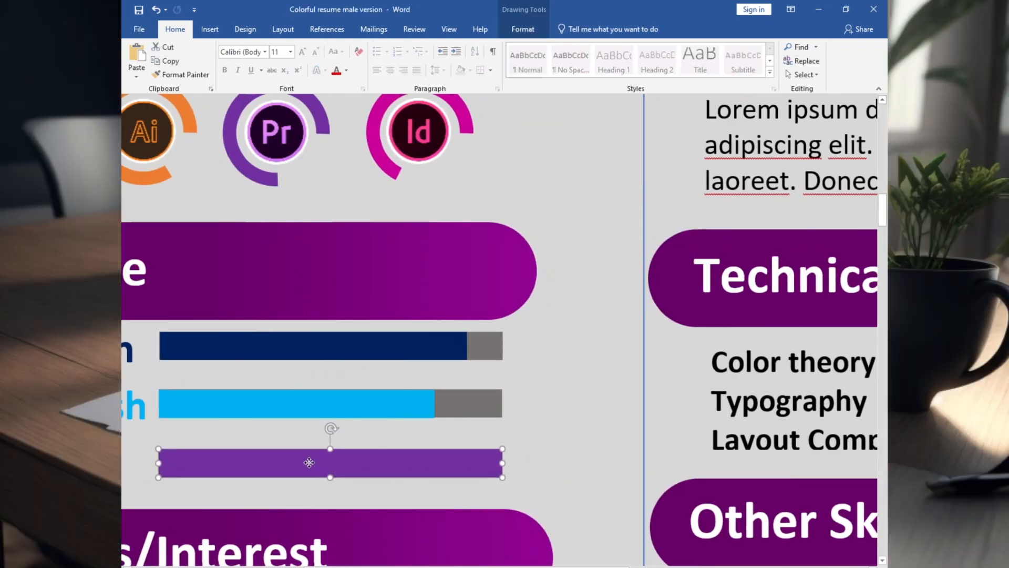
pyautogui.click(409, 404)
pyautogui.click(822, 566)
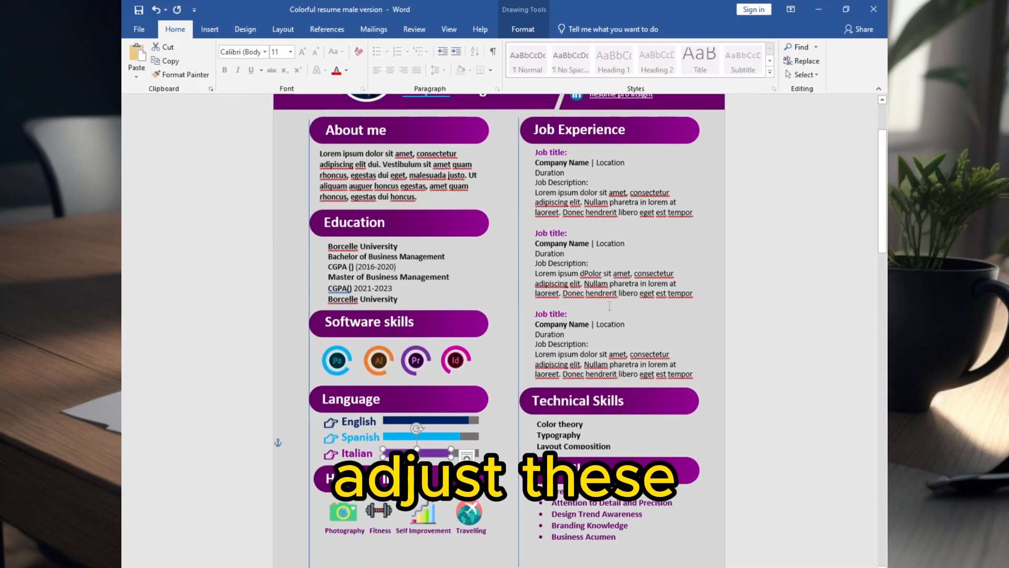
# Draw a circle about 0.16 inch across beside Color theory under Technical Skills.
pyautogui.click(623, 427)
pyautogui.click(844, 567)
pyautogui.click(220, 32)
pyautogui.click(238, 75)
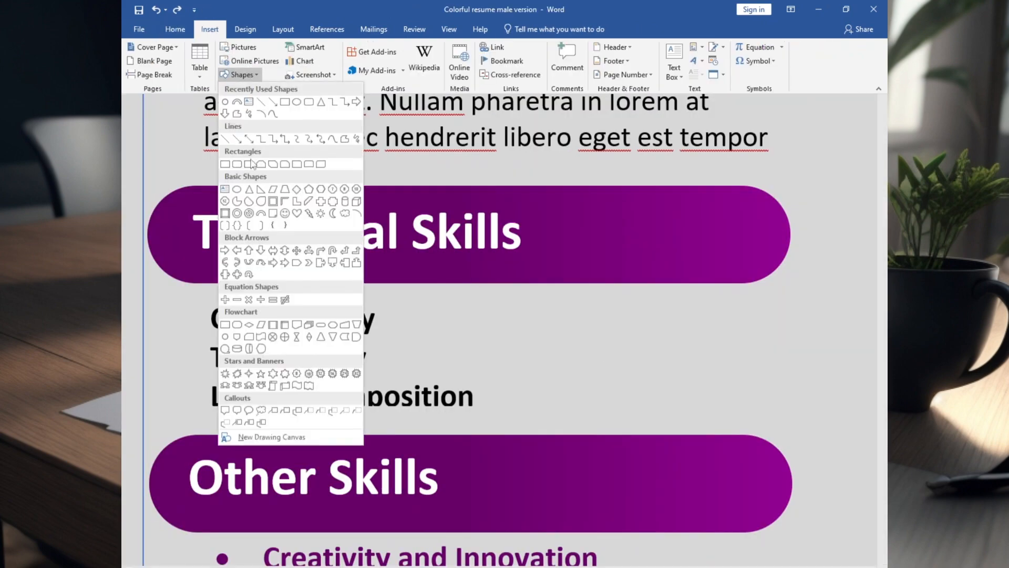
pyautogui.click(234, 186)
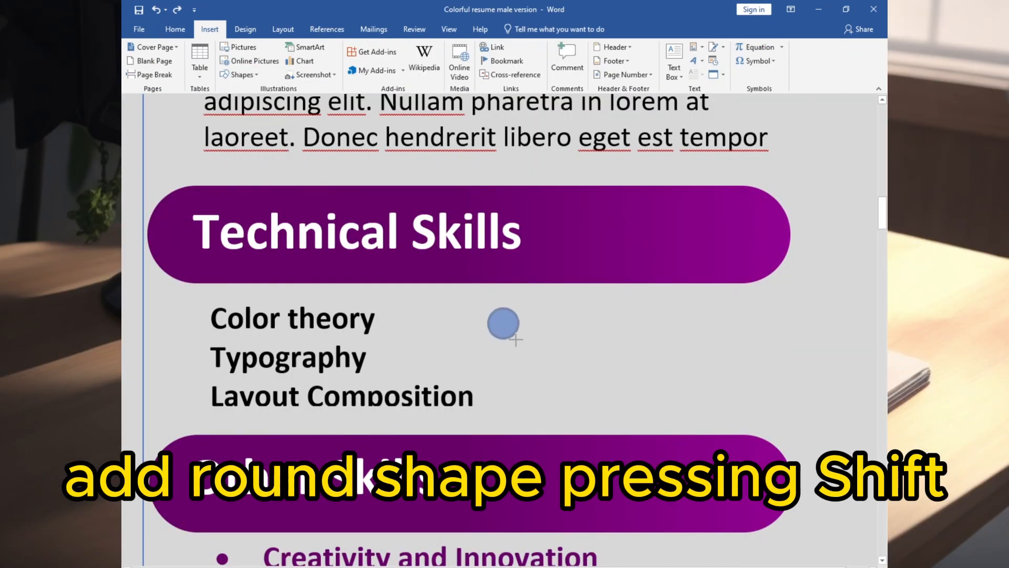
pyautogui.moveTo(519, 340); pyautogui.dragTo(516, 338)
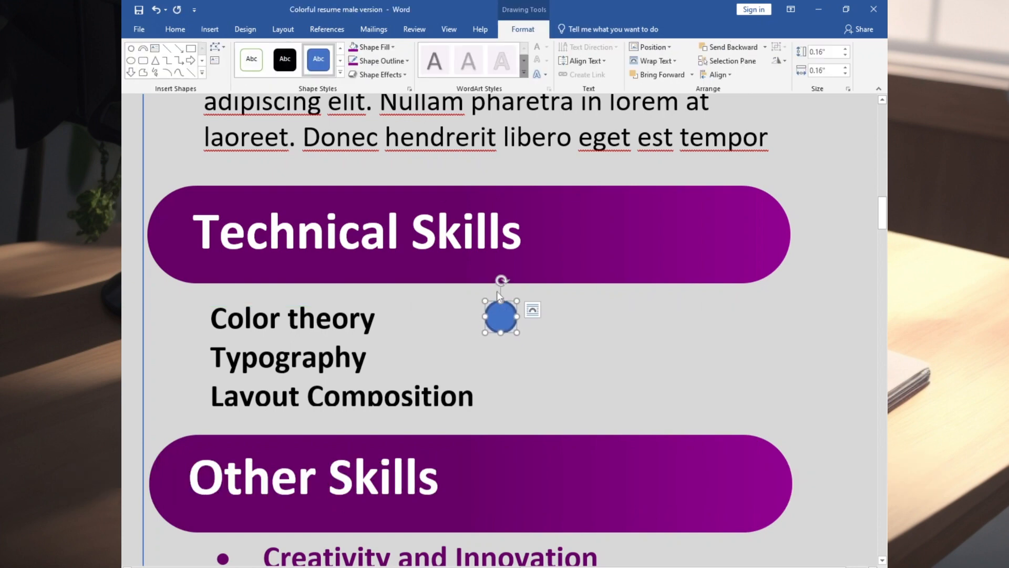
# Give the circle the recently used purple as both its fill and its outline color.
pyautogui.rightClick(498, 312)
pyautogui.click(537, 284)
pyautogui.click(531, 413)
pyautogui.click(563, 284)
pyautogui.click(577, 424)
pyautogui.click(563, 284)
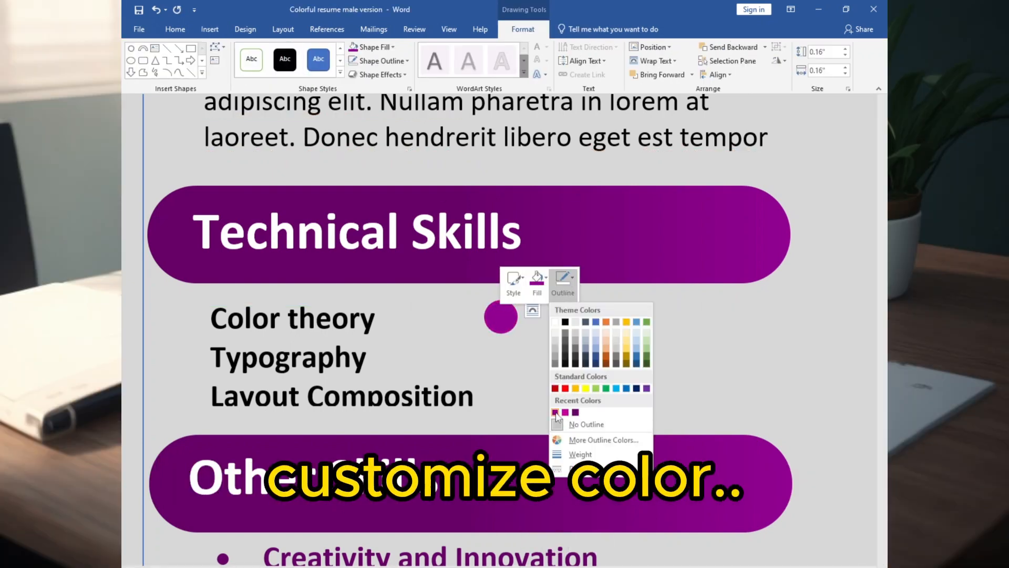
pyautogui.click(555, 412)
# Set out copies of the purple circle as an evenly spaced row of seven beside Color theory.
pyautogui.moveTo(499, 317); pyautogui.dragTo(724, 307)
pyautogui.moveTo(638, 317); pyautogui.dragTo(638, 320)
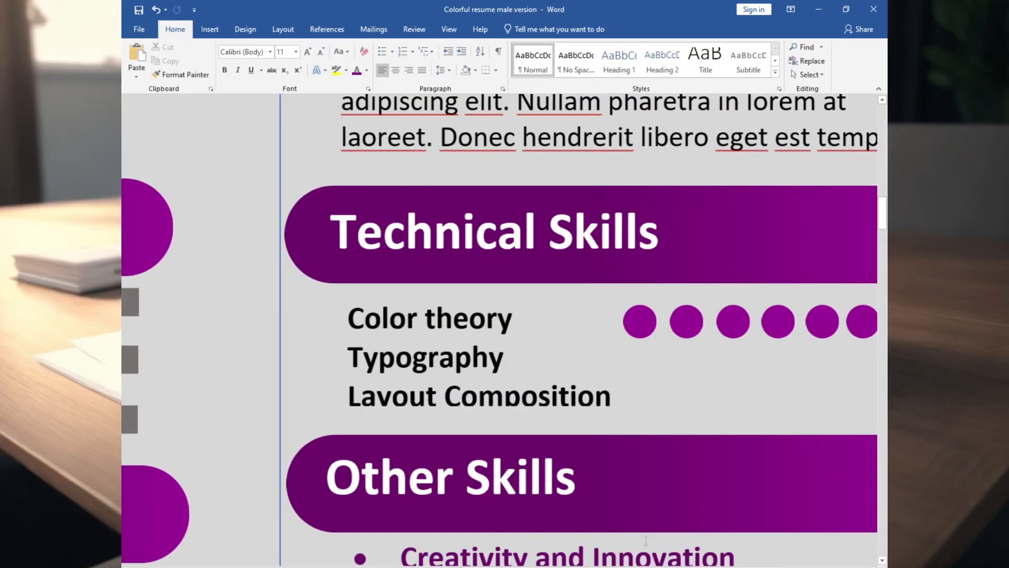
# Copy the row of seven circles and place duplicate rows beside Typography and Layout Composition.
pyautogui.keyDown('shift'); pyautogui.click(686, 321); pyautogui.keyUp('shift')
pyautogui.keyDown('shift'); pyautogui.click(645, 321); pyautogui.keyUp('shift')
pyautogui.keyDown('shift'); pyautogui.click(601, 321); pyautogui.keyUp('shift')
pyautogui.keyDown('shift'); pyautogui.click(557, 324); pyautogui.keyUp('shift')
pyautogui.keyDown('shift'); pyautogui.click(509, 321); pyautogui.keyUp('shift')
pyautogui.keyDown('shift'); pyautogui.click(462, 321); pyautogui.keyUp('shift')
pyautogui.hotkey('ctrl', 'c')
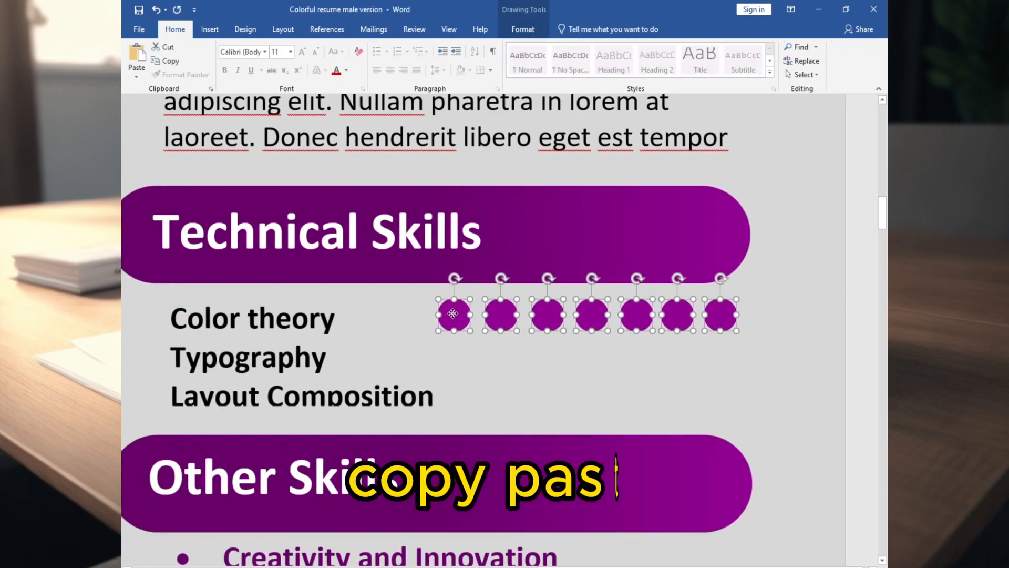
pyautogui.hotkey('ctrl', 'v')
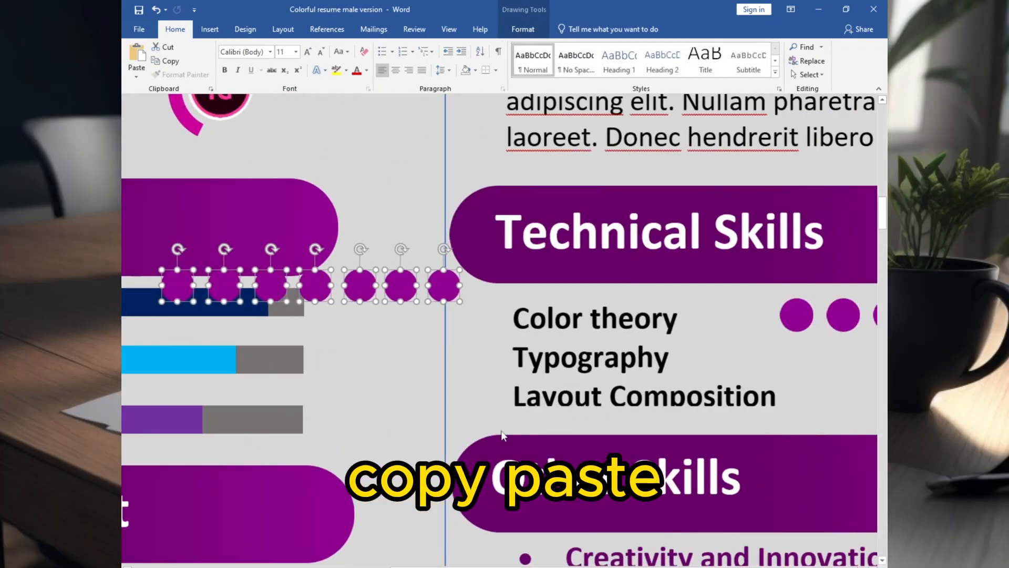
pyautogui.moveTo(288, 281); pyautogui.dragTo(785, 356)
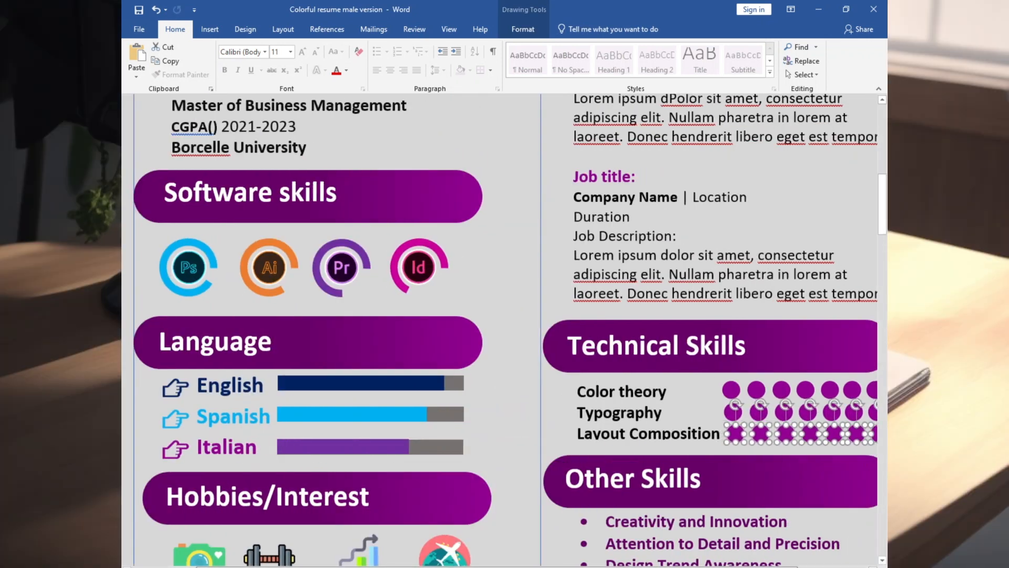
# Remove the fill from the last circle in the Typography and Color theory rows.
pyautogui.moveTo(710, 566); pyautogui.dragTo(779, 565)
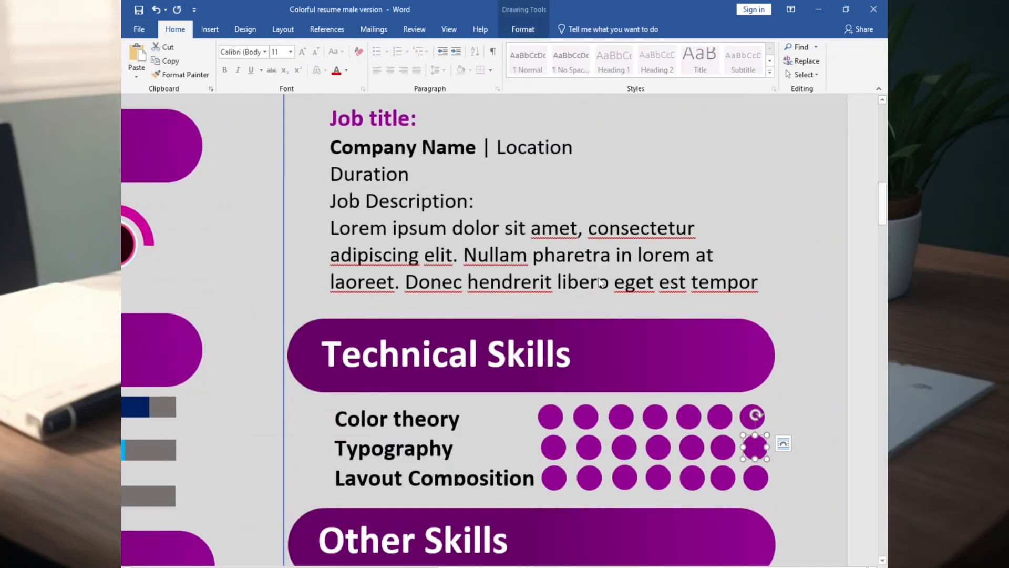
pyautogui.rightClick(750, 441)
pyautogui.click(791, 462)
pyautogui.click(805, 378)
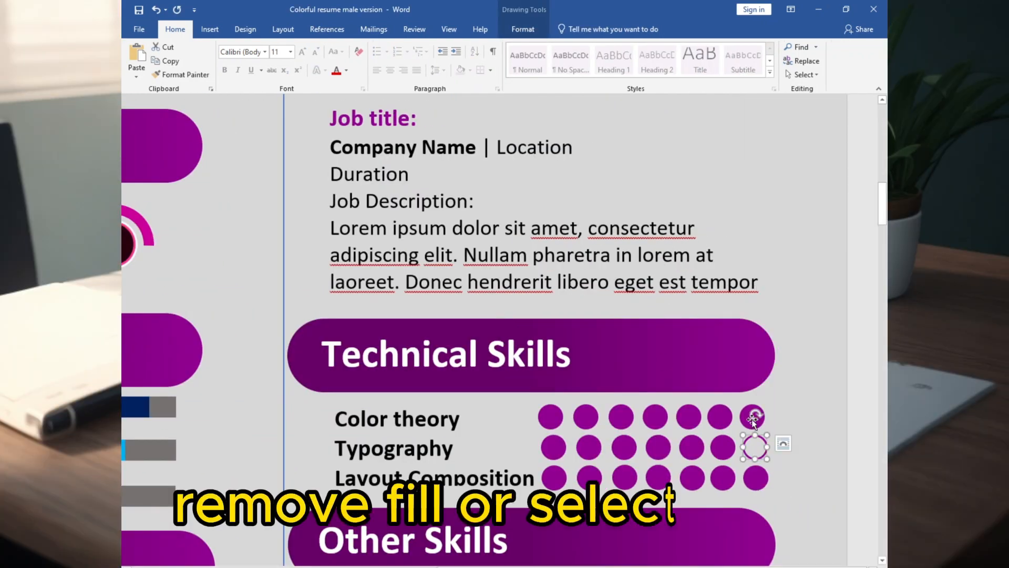
pyautogui.rightClick(748, 415)
pyautogui.click(787, 434)
pyautogui.click(800, 351)
# Remove the fill from the sixth circle in the Typography row.
pyautogui.click(725, 447)
pyautogui.rightClick(725, 447)
pyautogui.click(764, 468)
pyautogui.click(776, 392)
pyautogui.rightClick(694, 447)
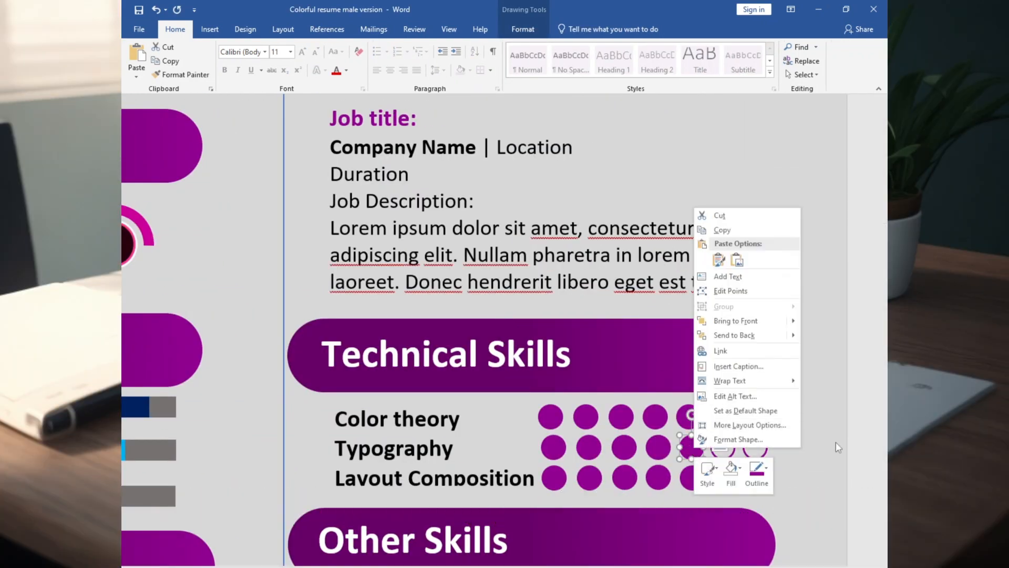
# Remove the fill from the last three circles in the Layout Composition row.
pyautogui.rightClick(757, 477)
pyautogui.click(798, 507)
pyautogui.click(810, 426)
pyautogui.click(721, 475)
pyautogui.rightClick(720, 476)
pyautogui.click(762, 505)
pyautogui.press('Escape')
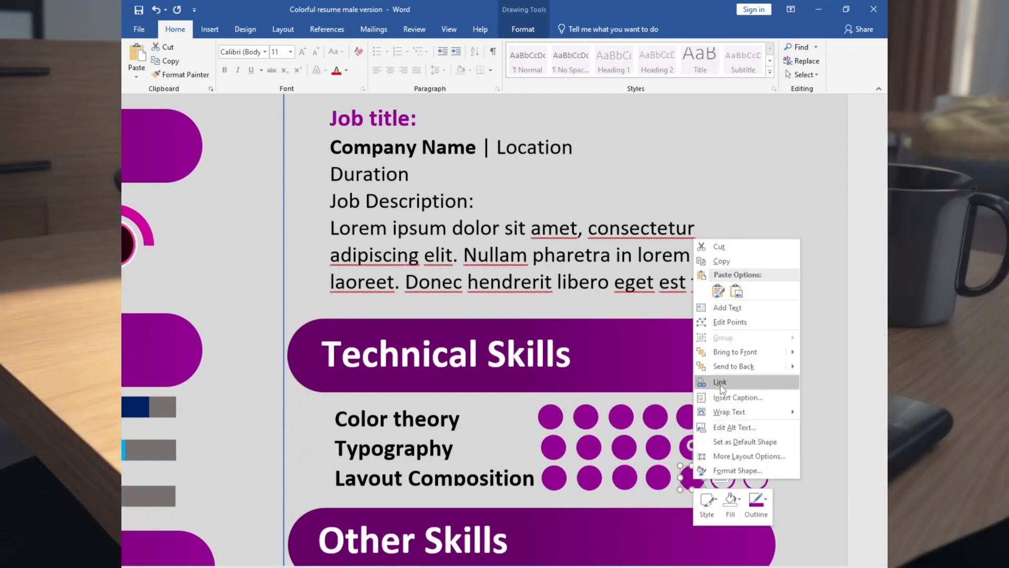
pyautogui.click(761, 506)
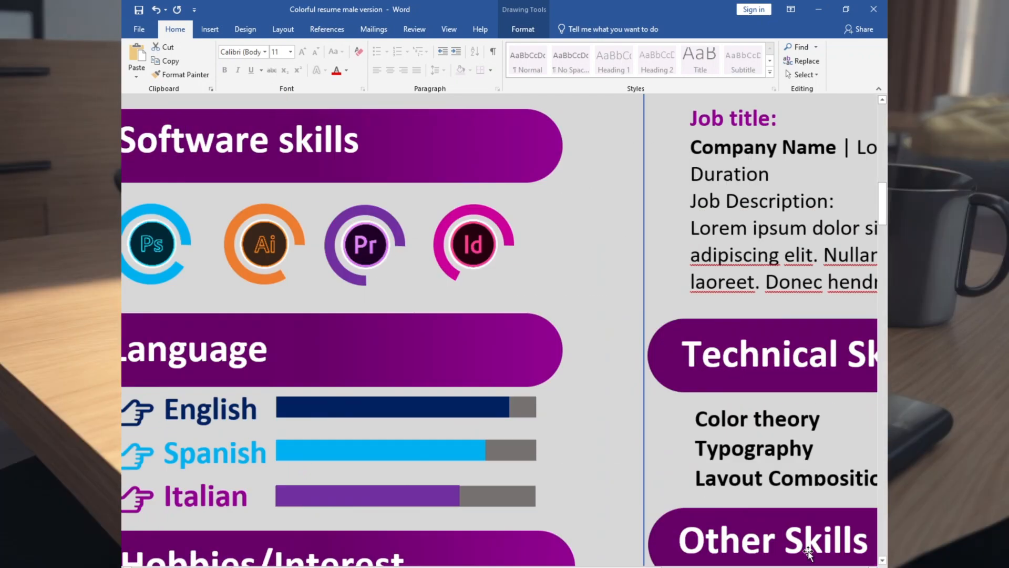
pyautogui.scroll(-15, 808, 552)
pyautogui.click(811, 450)
pyautogui.scroll(-1, 810, 450)
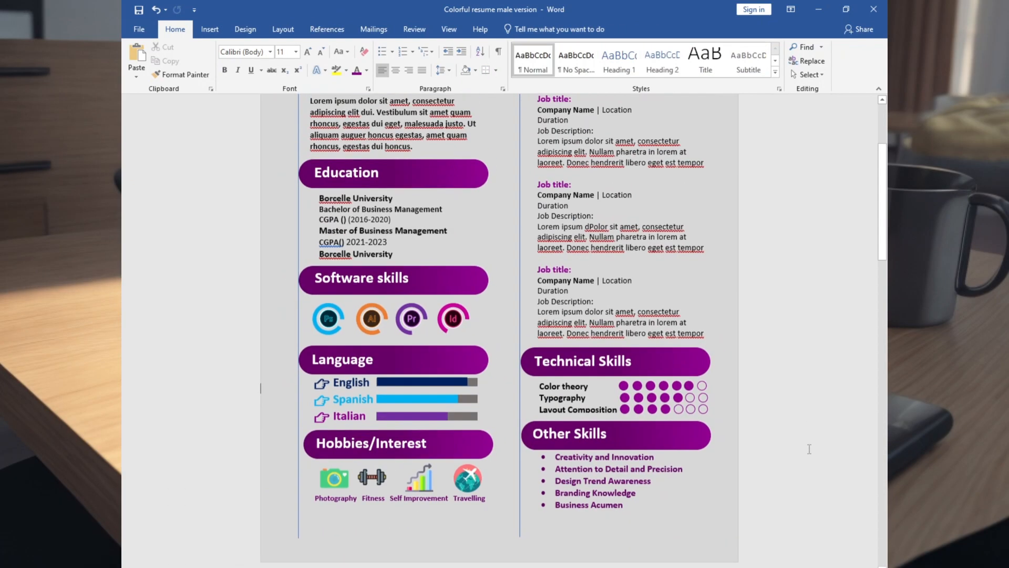
# Draw a parallelogram about 0.49 inch high and 0.23 inch wide on the About me bar.
pyautogui.scroll(4, 810, 449)
pyautogui.click(210, 29)
pyautogui.click(239, 74)
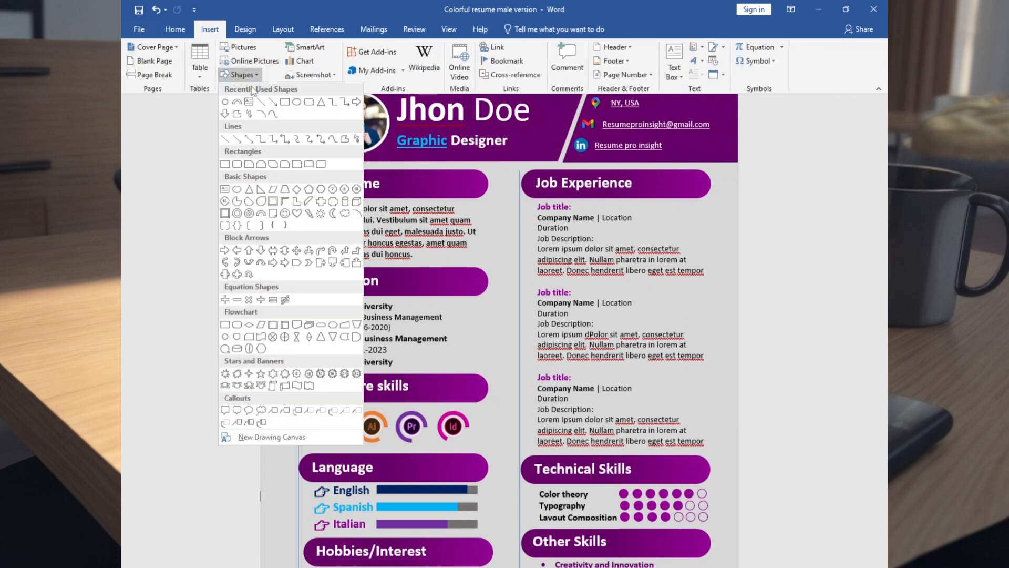
pyautogui.click(272, 189)
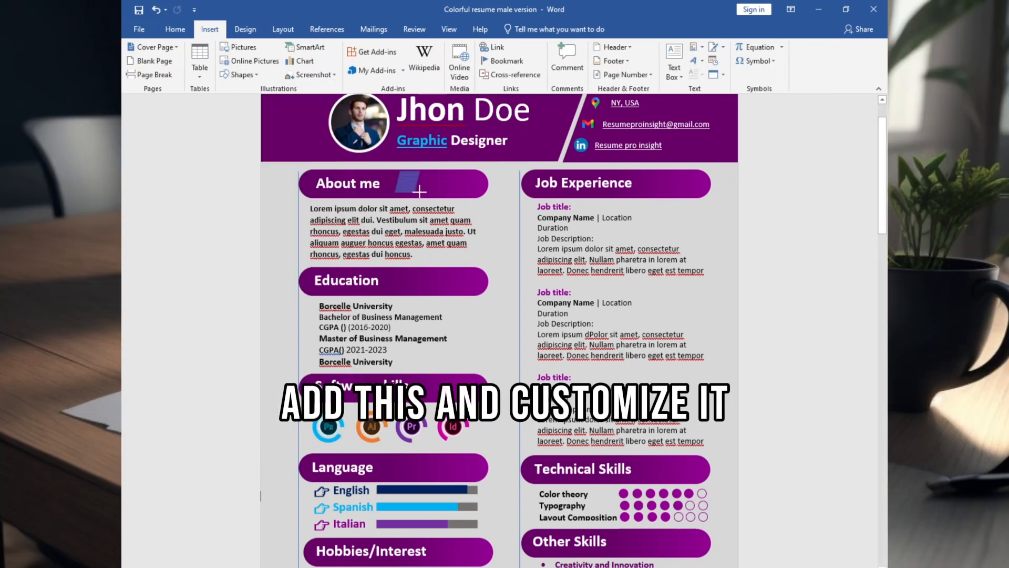
pyautogui.moveTo(419, 192); pyautogui.dragTo(408, 197)
# Give the parallelogram on the About me bar a thick white outline.
pyautogui.click(382, 61)
pyautogui.moveTo(405, 220)
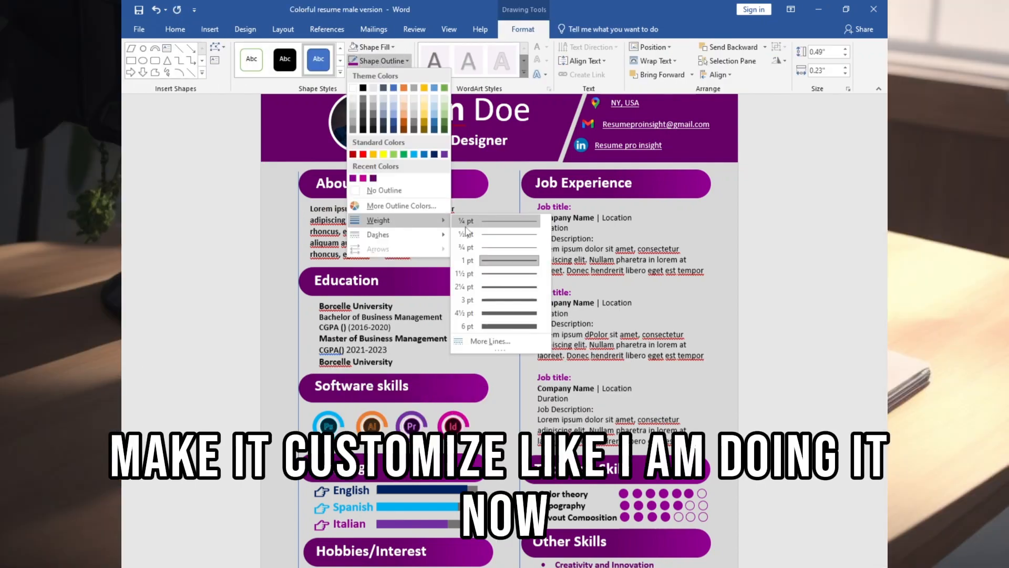
pyautogui.click(499, 291)
pyautogui.rightClick(404, 176)
pyautogui.click(468, 147)
pyautogui.moveTo(508, 317)
pyautogui.click(604, 396)
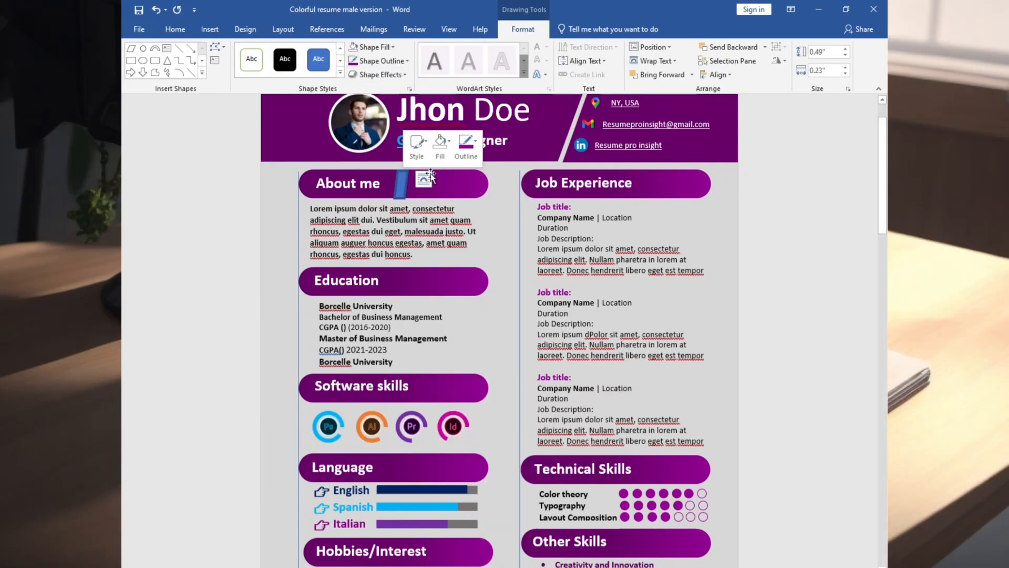
# Try a magenta fill on the parallelogram in the About me bar.
pyautogui.scroll(10, 404, 179)
pyautogui.rightClick(415, 184)
pyautogui.click(453, 153)
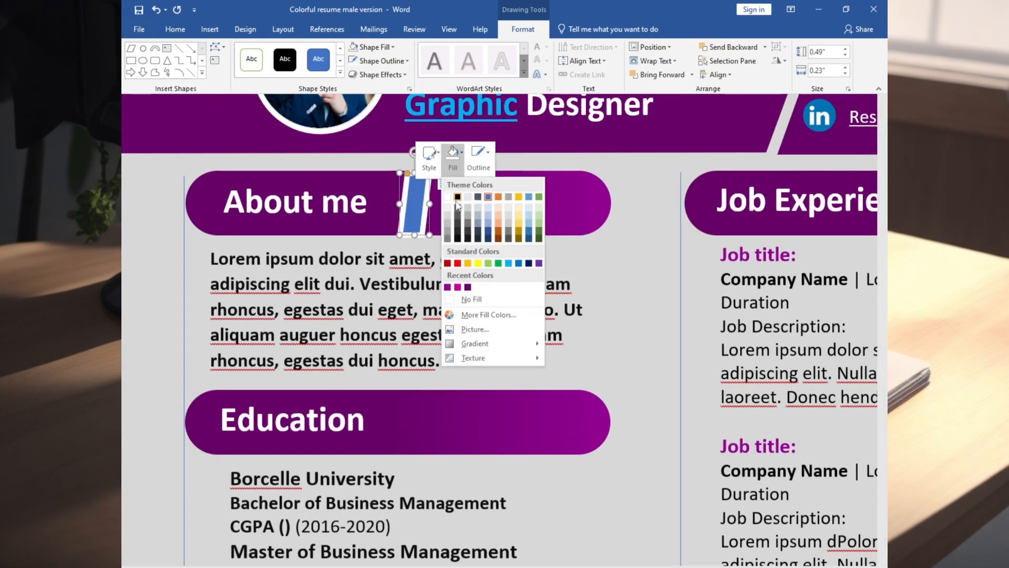
pyautogui.click(458, 287)
# Move the parallelogram along the About me bar, fill it with dark purple and duplicate it onto the other section bars.
pyautogui.moveTo(415, 200); pyautogui.dragTo(452, 223)
pyautogui.rightClick(461, 198)
pyautogui.click(500, 167)
pyautogui.click(504, 298)
pyautogui.scroll(8, 703, 433)
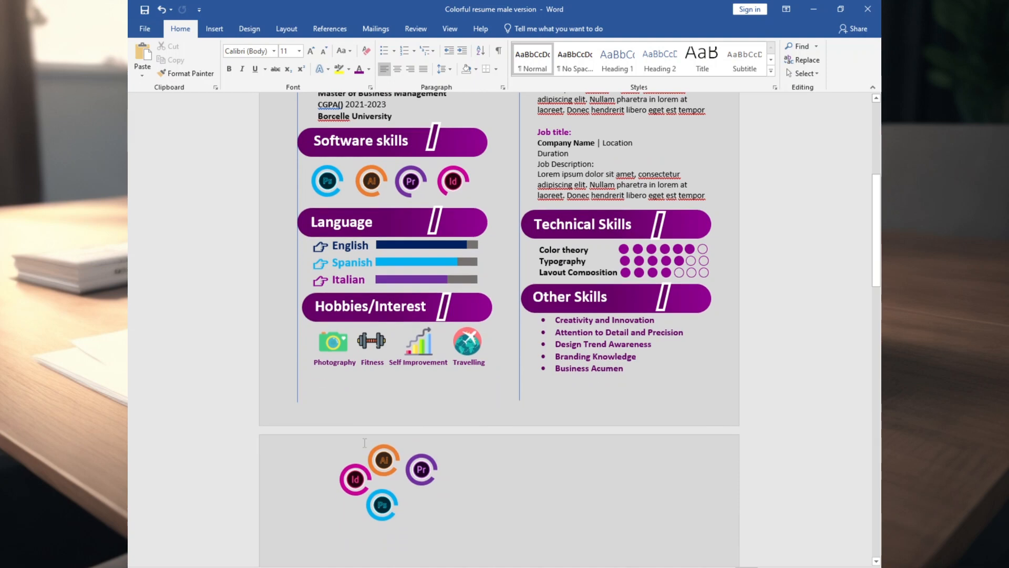
pyautogui.scroll(-3, 324, 431)
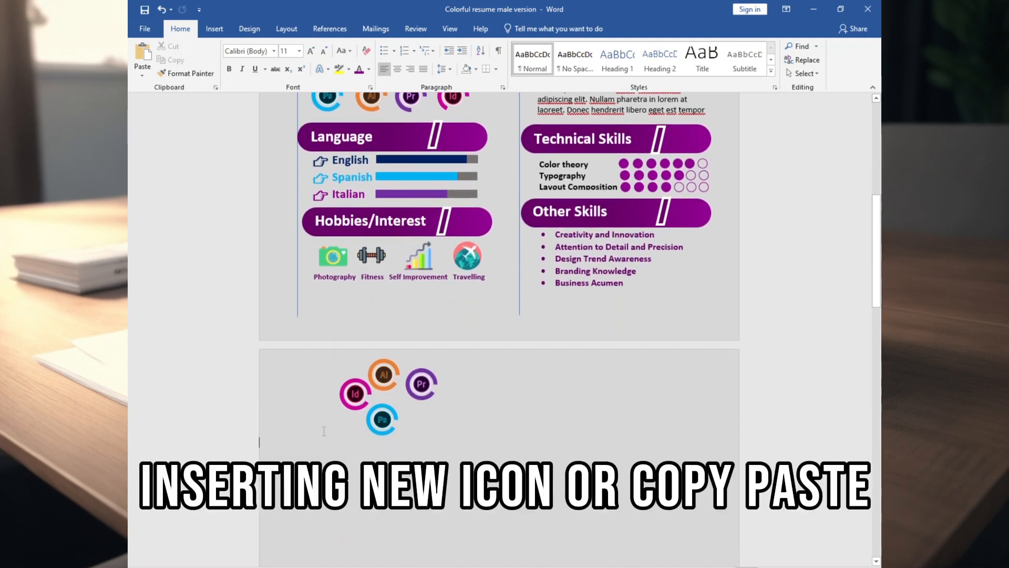
# Insert the white section icons on the second page and set their text wrapping to In Front of Text.
pyautogui.click(214, 29)
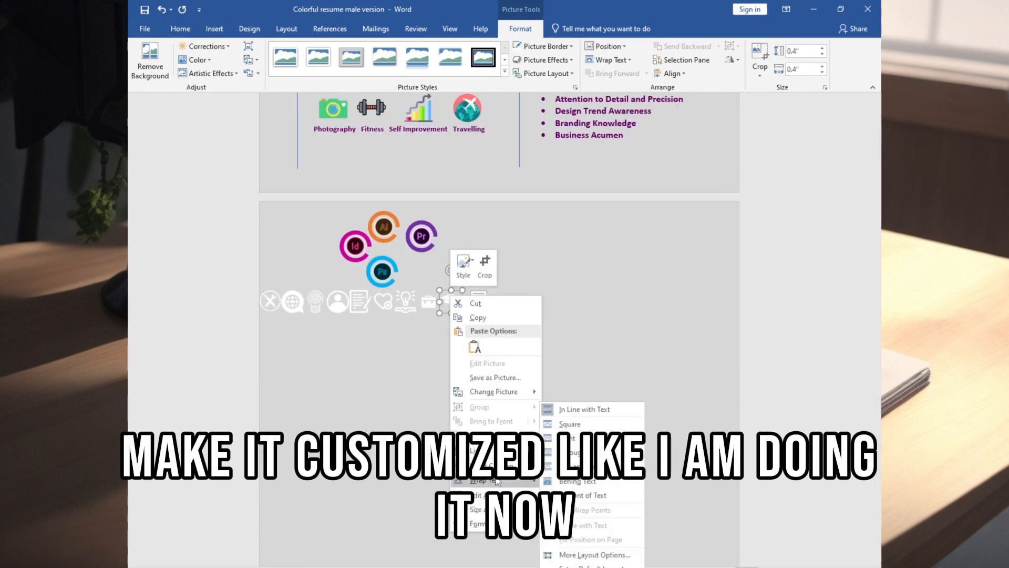
pyautogui.rightClick(384, 303)
pyautogui.rightClick(361, 305)
pyautogui.moveTo(407, 491)
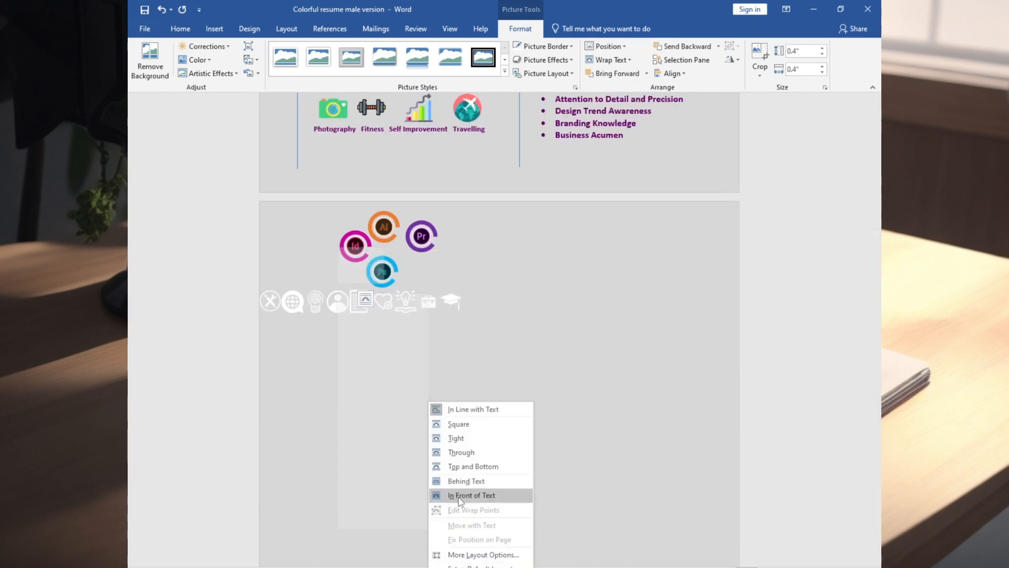
pyautogui.click(473, 495)
# Move each white icon onto its matching section bar, such as the heart to Hobbies/Interest, globe to Language and tools to Software skills.
pyautogui.scroll(3, 409, 476)
pyautogui.moveTo(384, 472); pyautogui.dragTo(465, 245)
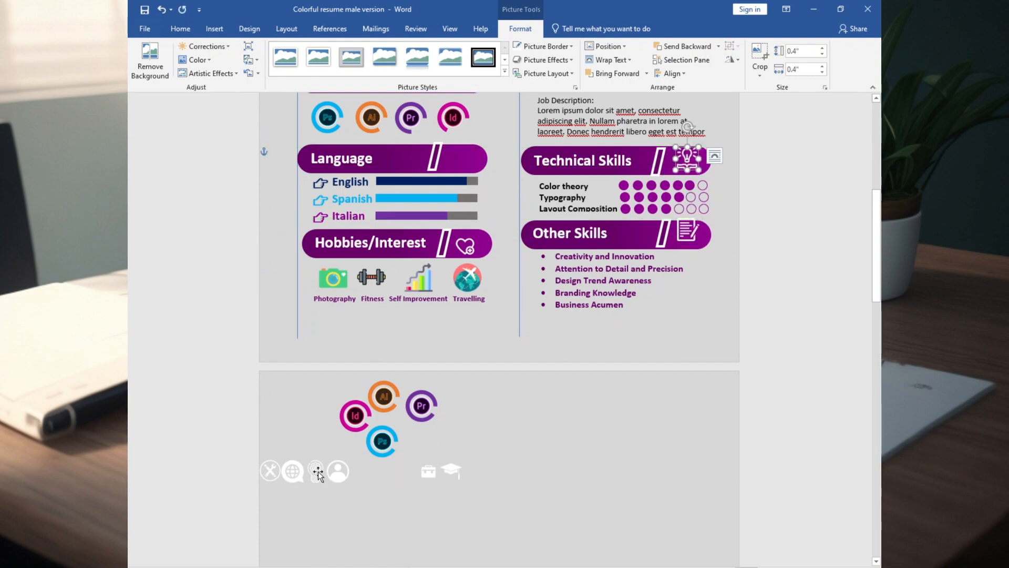
pyautogui.moveTo(453, 155); pyautogui.dragTo(469, 159)
pyautogui.scroll(1, 417, 279)
pyautogui.scroll(8, 446, 368)
pyautogui.moveTo(473, 331); pyautogui.dragTo(463, 257)
pyautogui.moveTo(462, 440); pyautogui.dragTo(464, 362)
pyautogui.scroll(-3, 463, 281)
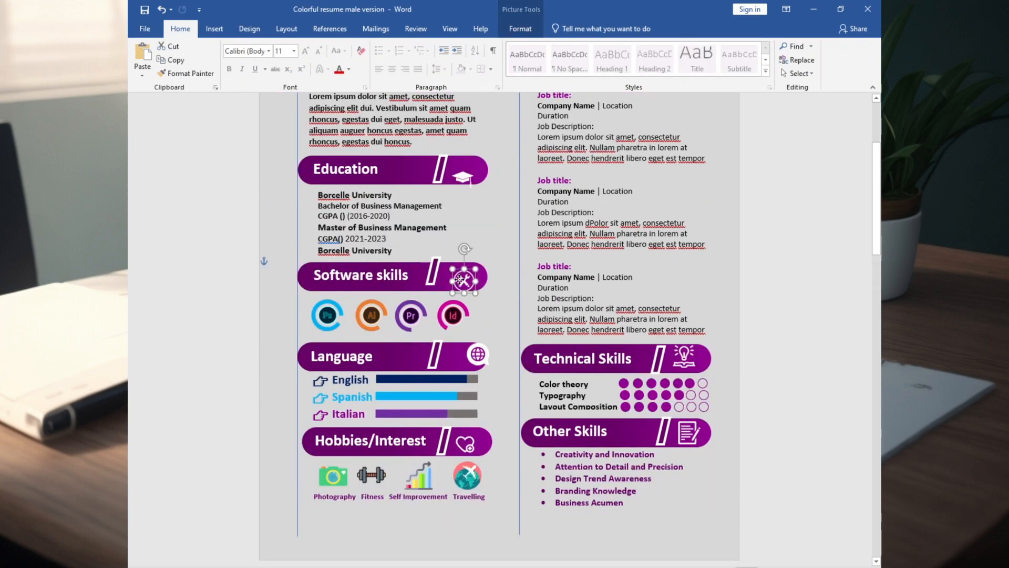
# Set the height of the About me bar's parallelogram to 0.48 inch and adjust the person icon's position next to it.
pyautogui.scroll(10, 414, 244)
pyautogui.click(414, 244)
pyautogui.moveTo(466, 258); pyautogui.dragTo(458, 252)
pyautogui.click(522, 29)
pyautogui.click(818, 51)
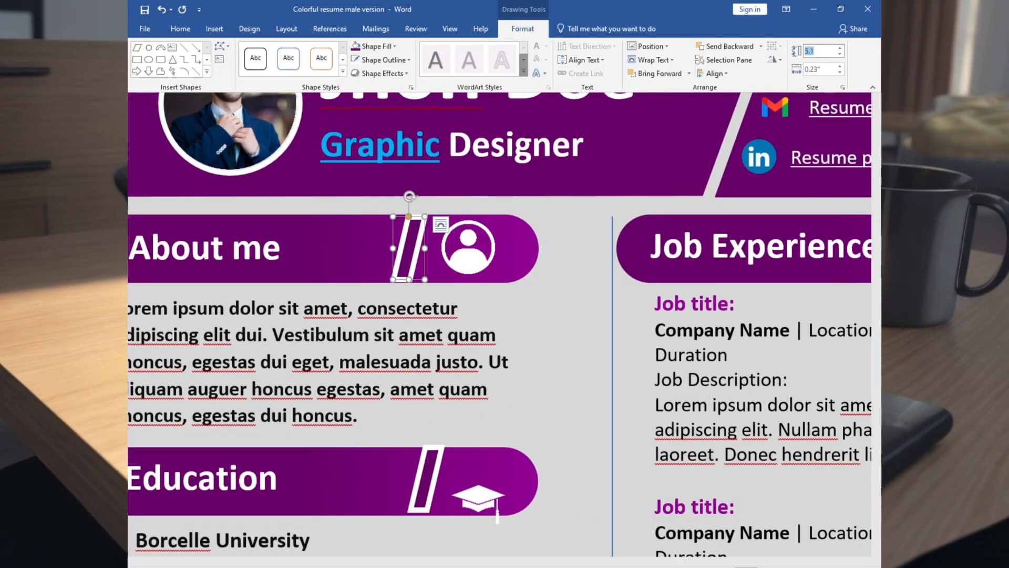
pyautogui.write('0.51')
pyautogui.press('Return')
pyautogui.moveTo(557, 242); pyautogui.dragTo(556, 238)
pyautogui.write('8')
# Align the parallelograms on the Education, Software skills and Language bars and centre the graduation cap icon in its bar.
pyautogui.click(572, 480)
pyautogui.scroll(-2, 560, 421)
pyautogui.moveTo(624, 368); pyautogui.dragTo(616, 349)
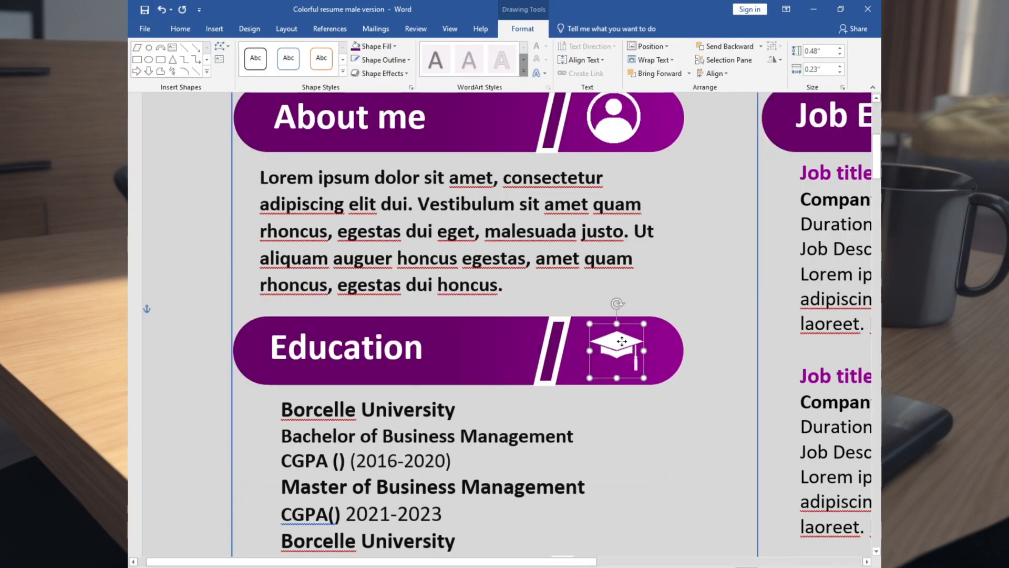
pyautogui.scroll(-4, 616, 349)
pyautogui.click(552, 340)
pyautogui.scroll(-4, 554, 336)
pyautogui.click(559, 263)
# Align the parallelogram and the heart icon on the Hobbies/Interest bar.
pyautogui.scroll(-4, 615, 284)
pyautogui.moveTo(654, 269); pyautogui.dragTo(561, 273)
pyautogui.moveTo(632, 284); pyautogui.dragTo(620, 284)
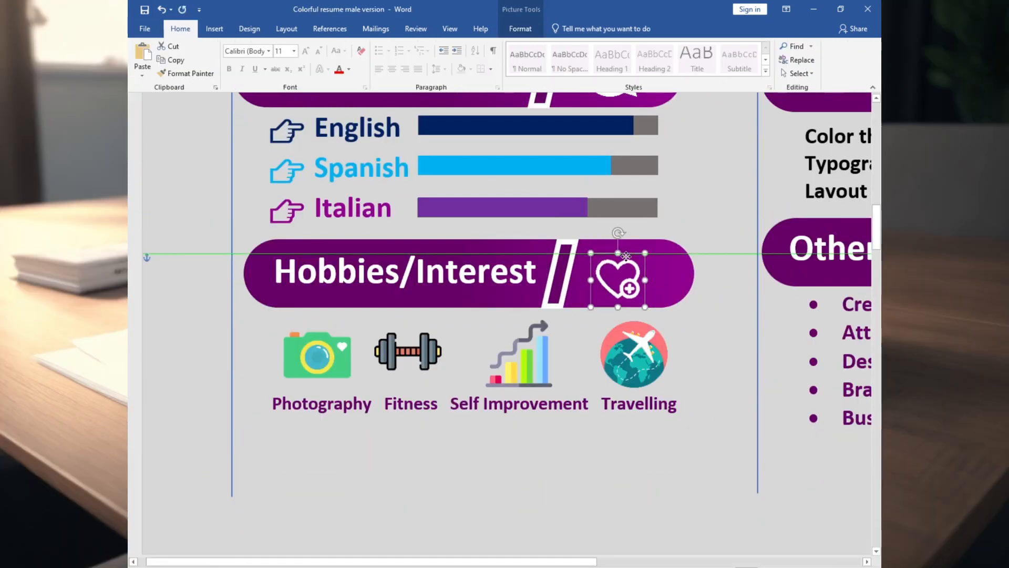
# Align the parallelograms and icons on the Job Experience, Technical Skills and Other Skills bars.
pyautogui.moveTo(562, 562); pyautogui.dragTo(828, 547)
pyautogui.scroll(10, 657, 315)
pyautogui.click(657, 240)
pyautogui.click(713, 253)
pyautogui.scroll(-8, 683, 315)
pyautogui.moveTo(656, 405); pyautogui.dragTo(651, 405)
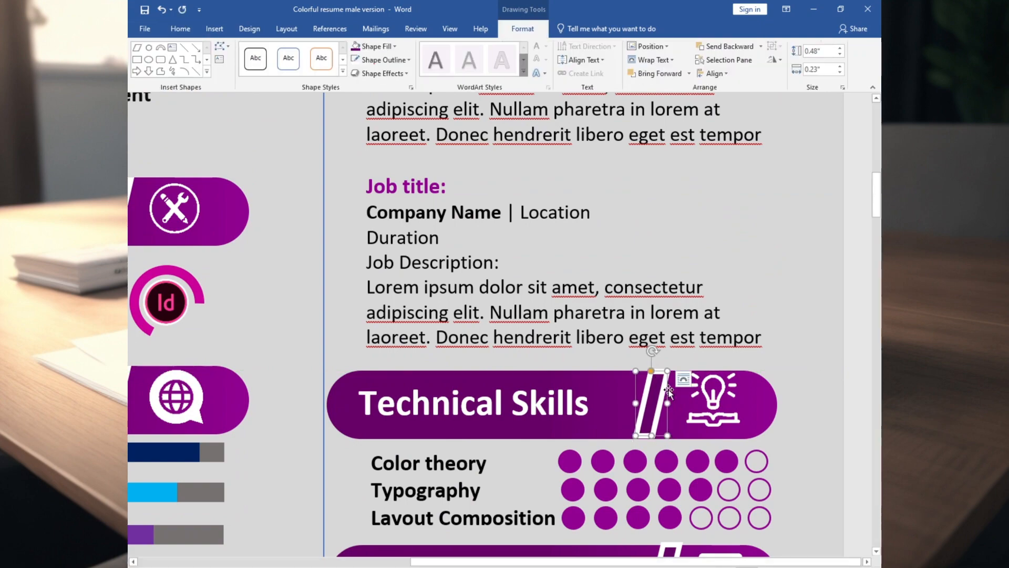
pyautogui.click(712, 405)
pyautogui.click(640, 381)
pyautogui.moveTo(723, 383); pyautogui.dragTo(713, 382)
# Delete the blue vertical guide lines from the page.
pyautogui.scroll(-10, 566, 343)
pyautogui.click(518, 363)
pyautogui.press('Delete')
# Draw a vertical line about 4.31 inches long beside the three job entries under Job Experience.
pyautogui.scroll(8, 518, 337)
pyautogui.click(214, 29)
pyautogui.click(248, 74)
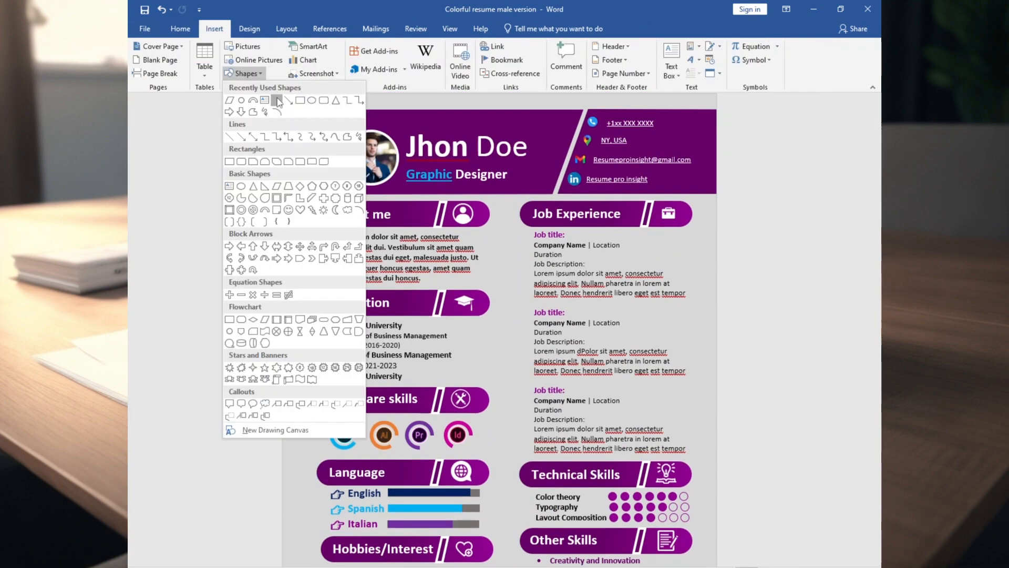
pyautogui.click(275, 100)
pyautogui.moveTo(525, 235); pyautogui.dragTo(527, 451)
# Increase the weight of the vertical line and change it to a dashed style.
pyautogui.click(384, 60)
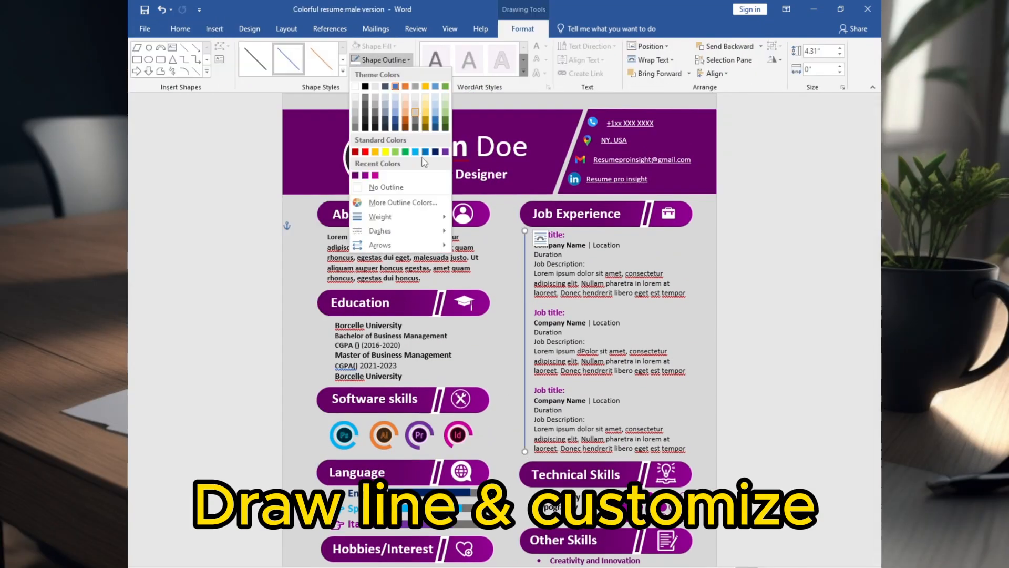
pyautogui.moveTo(410, 271)
pyautogui.click(500, 271)
pyautogui.click(384, 60)
pyautogui.moveTo(381, 231)
pyautogui.click(483, 262)
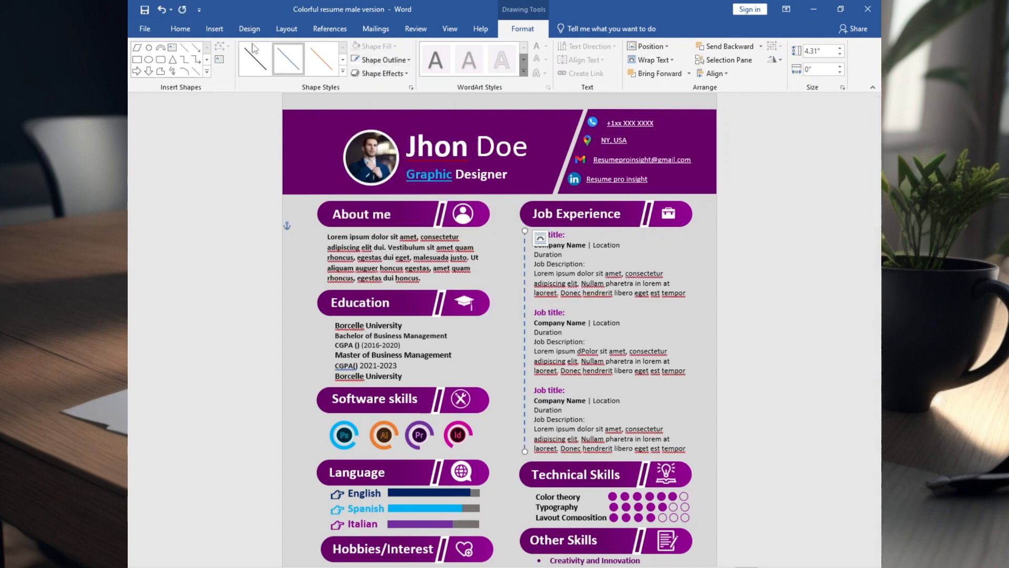
# Draw a circle about 0.22 inch wide near the top of the dashed line, filled purple with no outline.
pyautogui.click(214, 29)
pyautogui.click(247, 73)
pyautogui.click(242, 100)
pyautogui.moveTo(507, 232); pyautogui.dragTo(519, 245)
pyautogui.click(377, 47)
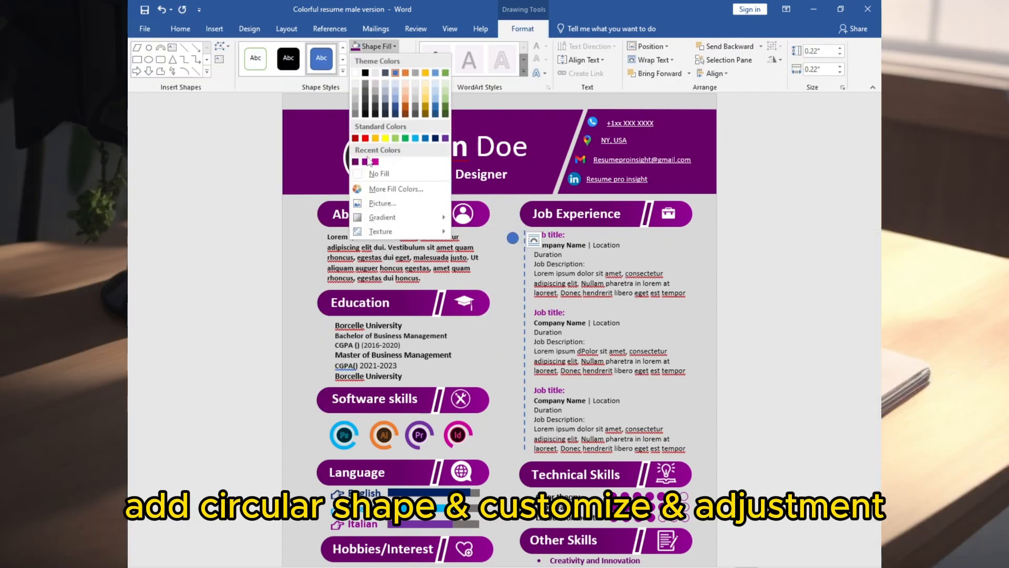
pyautogui.click(368, 164)
pyautogui.click(390, 61)
pyautogui.click(378, 191)
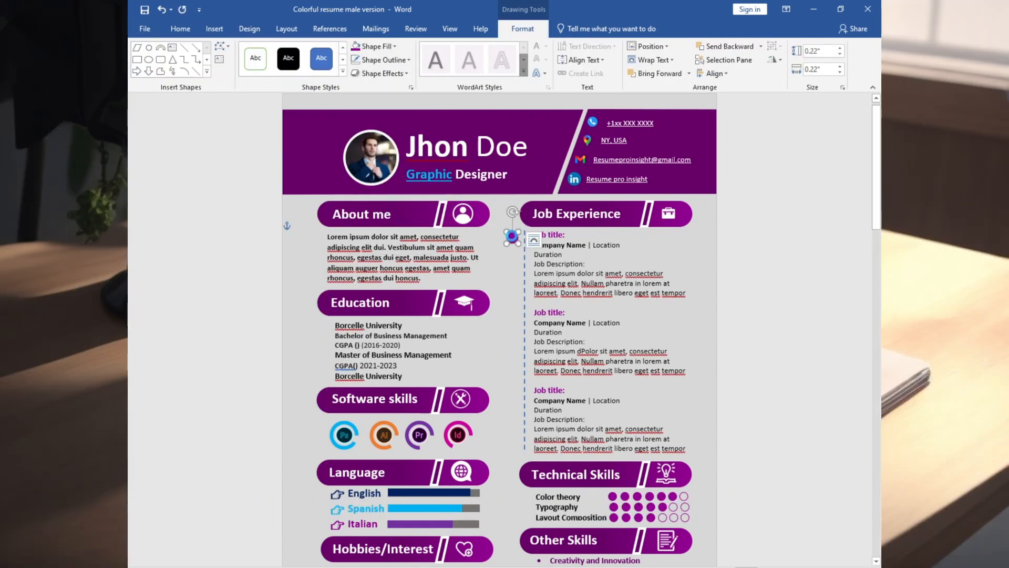
# Change the colour of the dashed line beside the job entries to purple.
pyautogui.scroll(11, 529, 368)
pyautogui.click(526, 370)
pyautogui.click(384, 60)
pyautogui.click(367, 177)
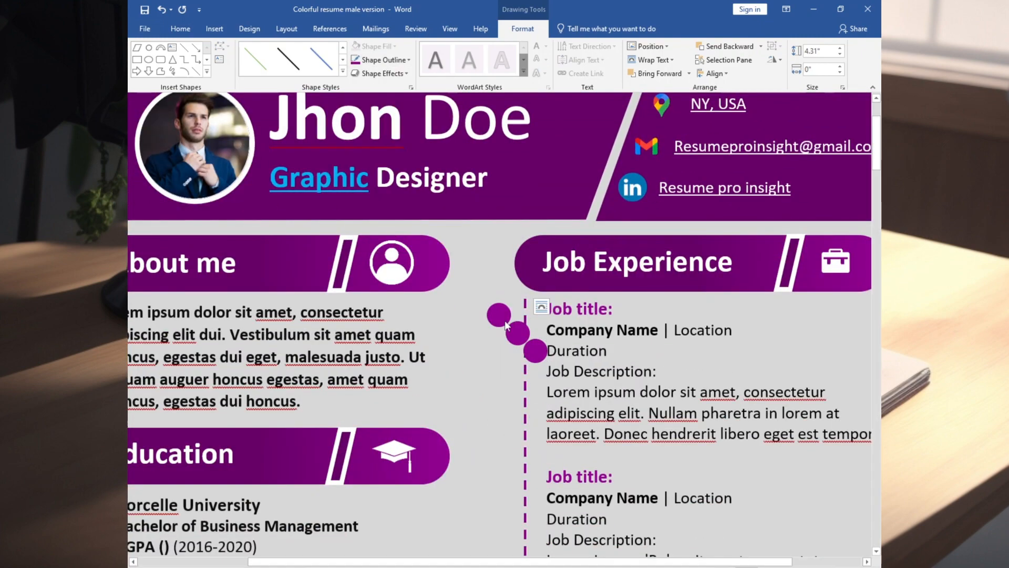
# Place three purple circles on the dashed line, one beside each Job title heading.
pyautogui.moveTo(517, 333); pyautogui.dragTo(525, 477)
pyautogui.scroll(-3, 527, 314)
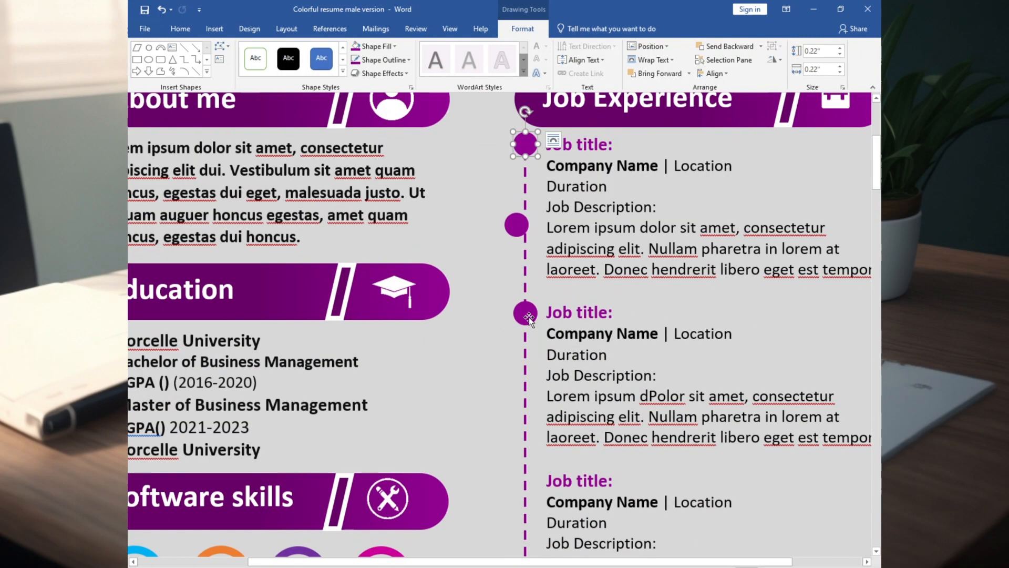
pyautogui.scroll(-3, 539, 362)
pyautogui.moveTo(529, 263); pyautogui.dragTo(530, 319)
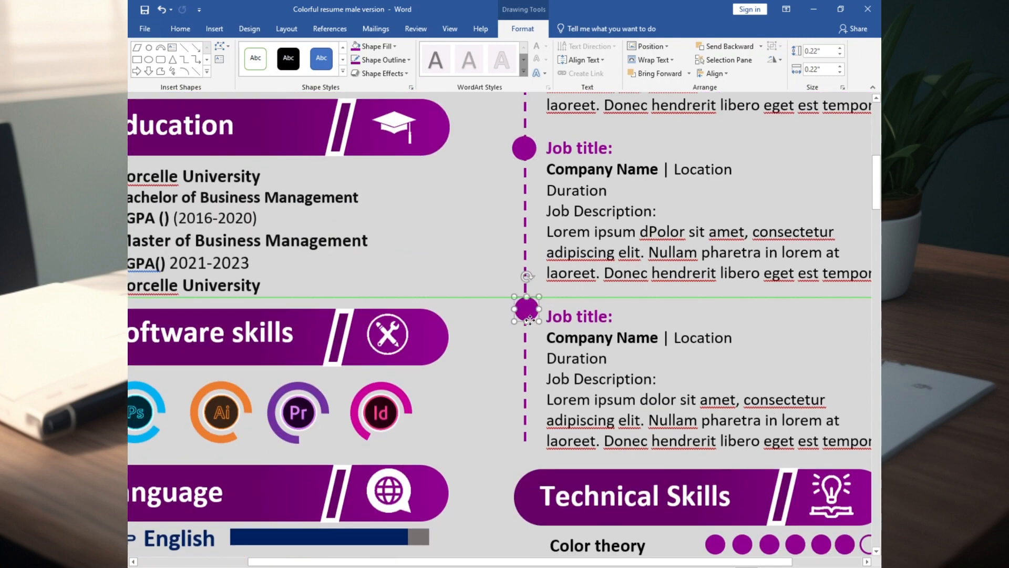
pyautogui.scroll(-10, 526, 315)
pyautogui.scroll(3, 525, 315)
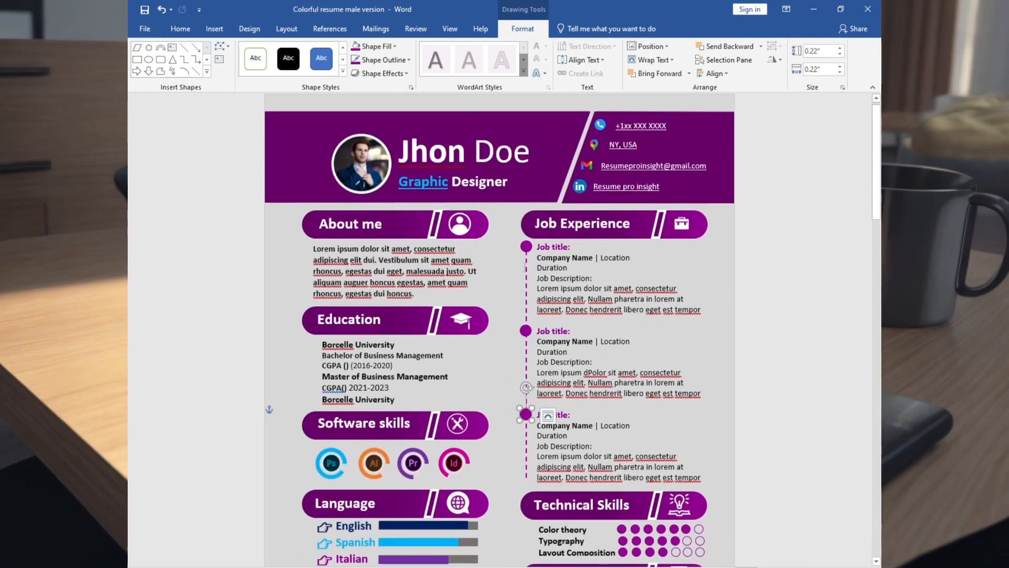
# Copy the dashed line and circles to the Education section, with circles beside the first Borcelle University and Master of Business Management.
pyautogui.keyDown('ctrl'); pyautogui.click(526, 247); pyautogui.keyUp('ctrl')
pyautogui.click(526, 272)
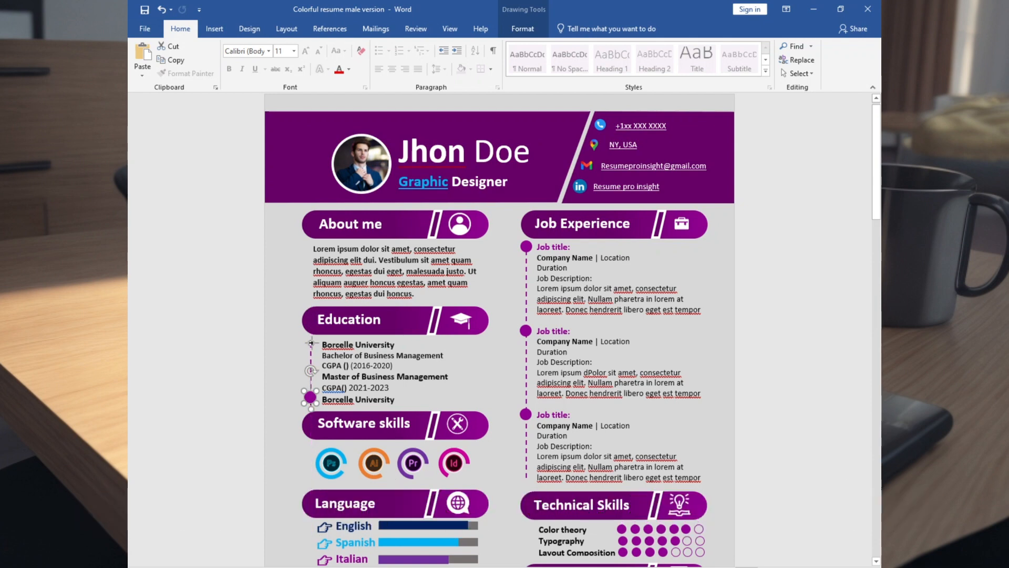
pyautogui.moveTo(310, 398)
pyautogui.mouseDown()
pyautogui.moveTo(311, 376)
pyautogui.moveTo(292, 390)
pyautogui.mouseUp()
pyautogui.scroll(10, 311, 377)
pyautogui.click(401, 395)
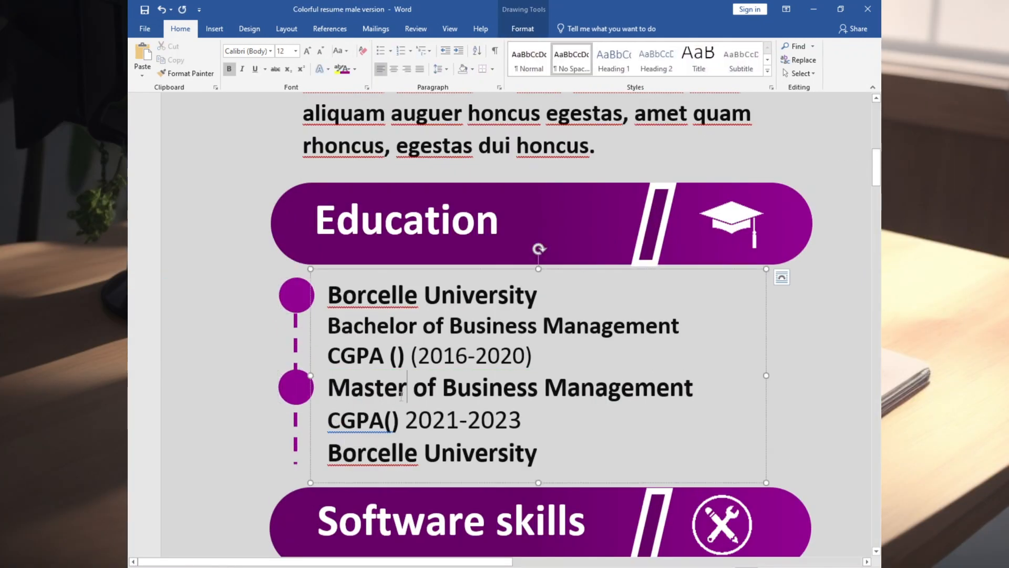
pyautogui.scroll(-10, 323, 386)
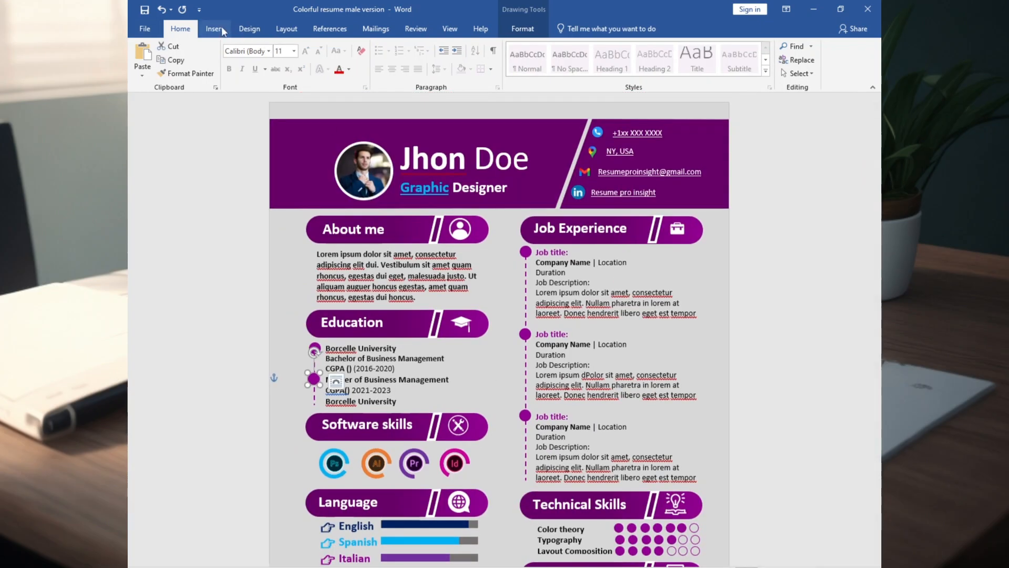
# Change the page color of the resume to white.
pyautogui.scroll(-2, 281, 31)
pyautogui.click(828, 79)
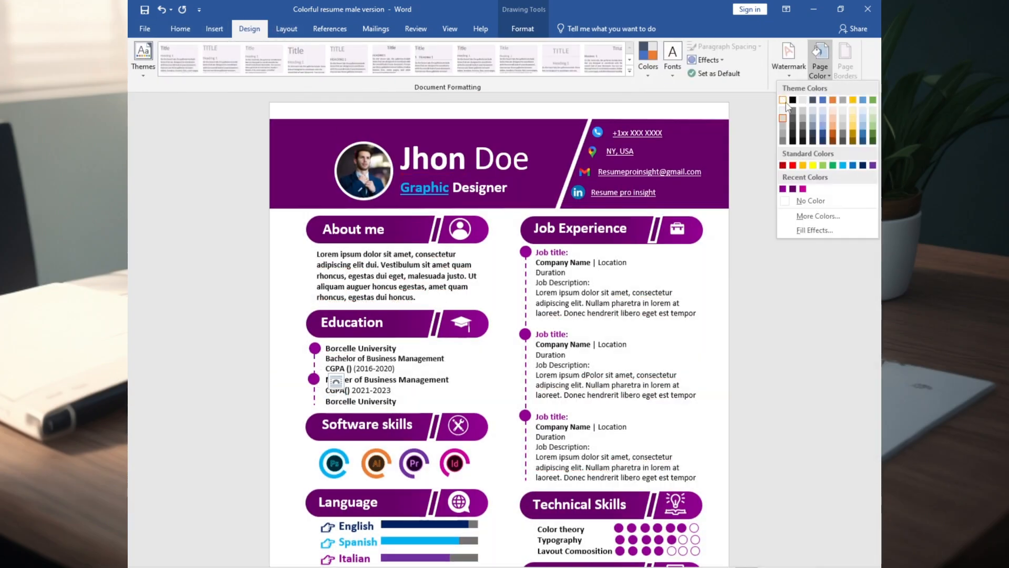
pyautogui.click(784, 101)
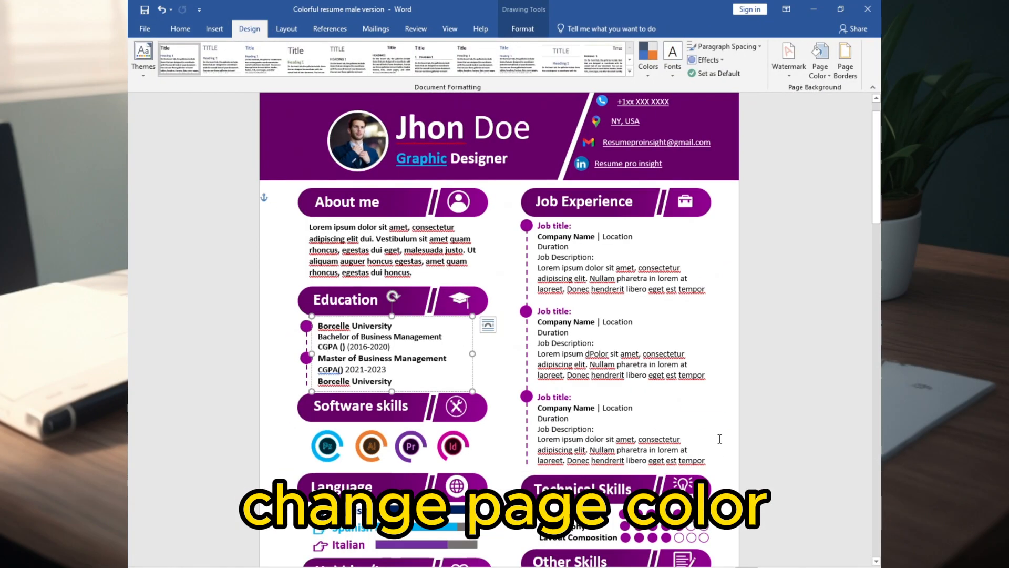
pyautogui.scroll(5, 719, 439)
pyautogui.scroll(-5, 499, 326)
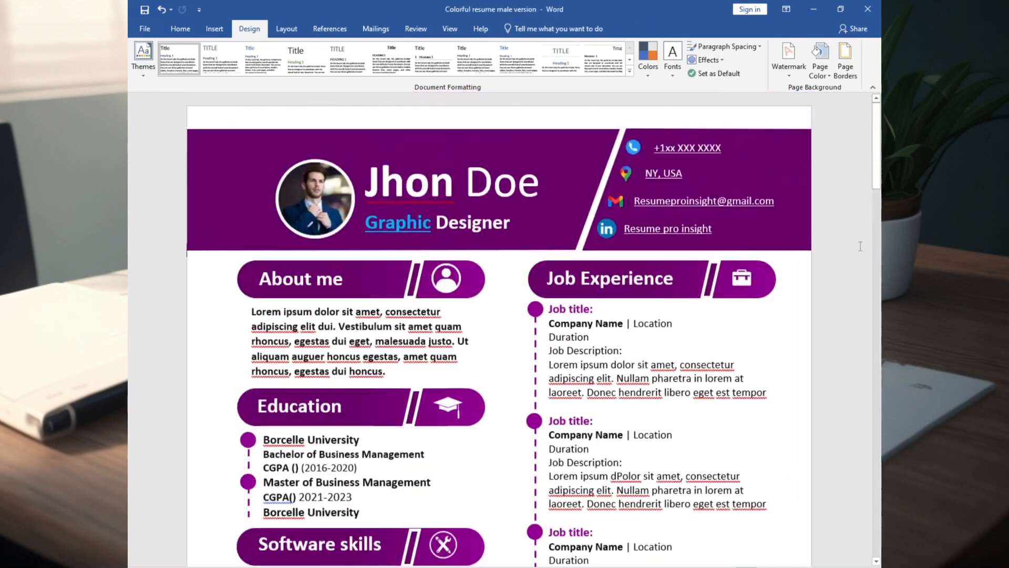
pyautogui.scroll(-6, 864, 253)
# Open the detailed gradient fill settings for the header shape behind the contact details.
pyautogui.scroll(6, 865, 252)
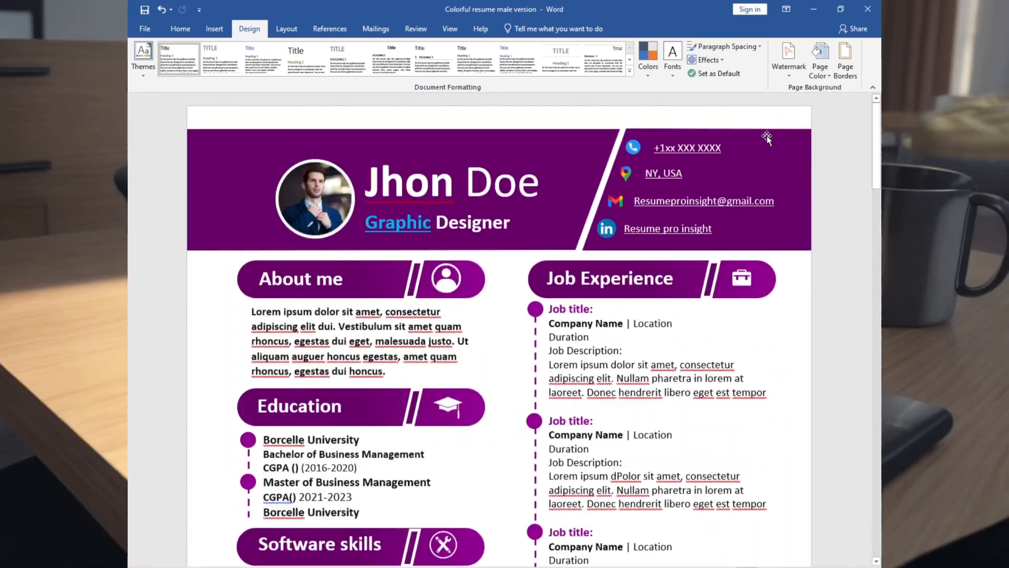
pyautogui.click(798, 197)
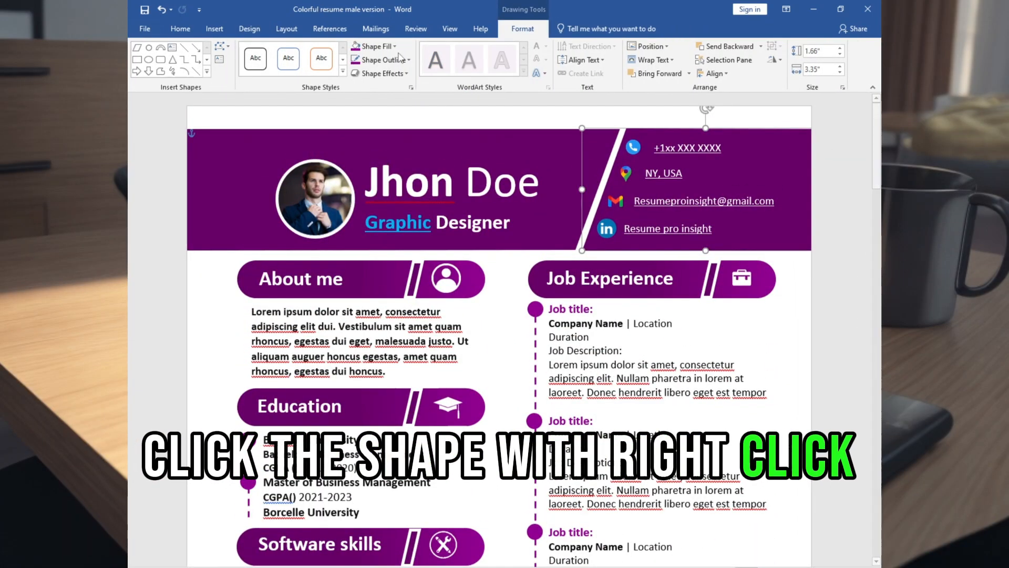
pyautogui.click(375, 46)
pyautogui.moveTo(400, 217)
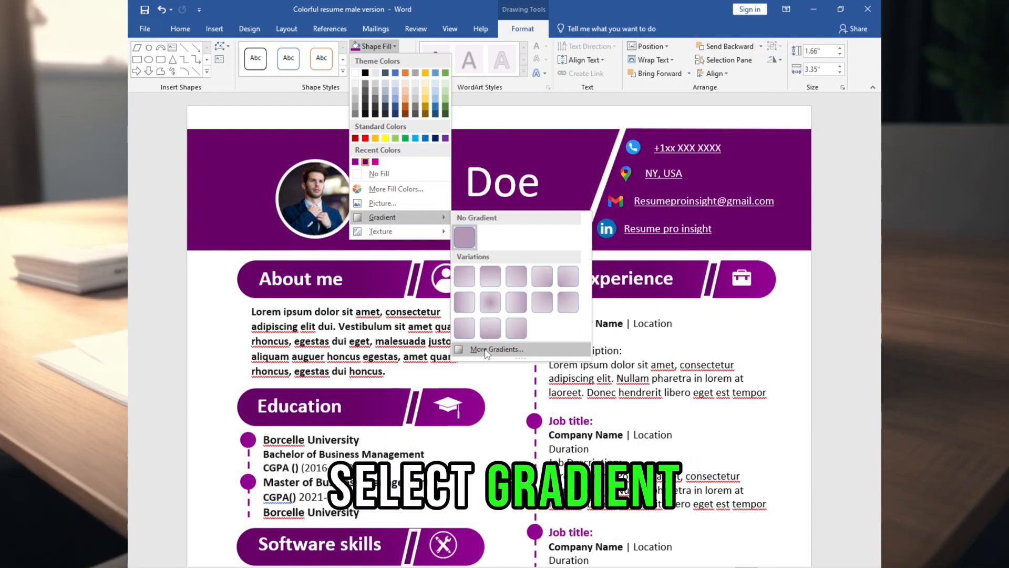
pyautogui.click(496, 349)
# Adjust the contact shape's gradient stops, placing the lighter purple stop at 68%, and close the shape formatting settings.
pyautogui.click(818, 330)
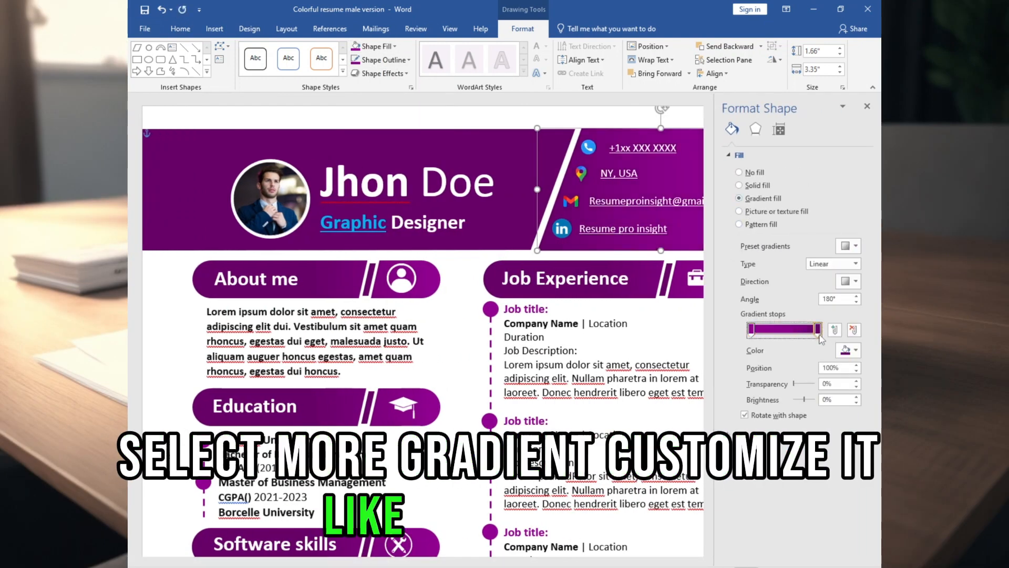
pyautogui.click(835, 330)
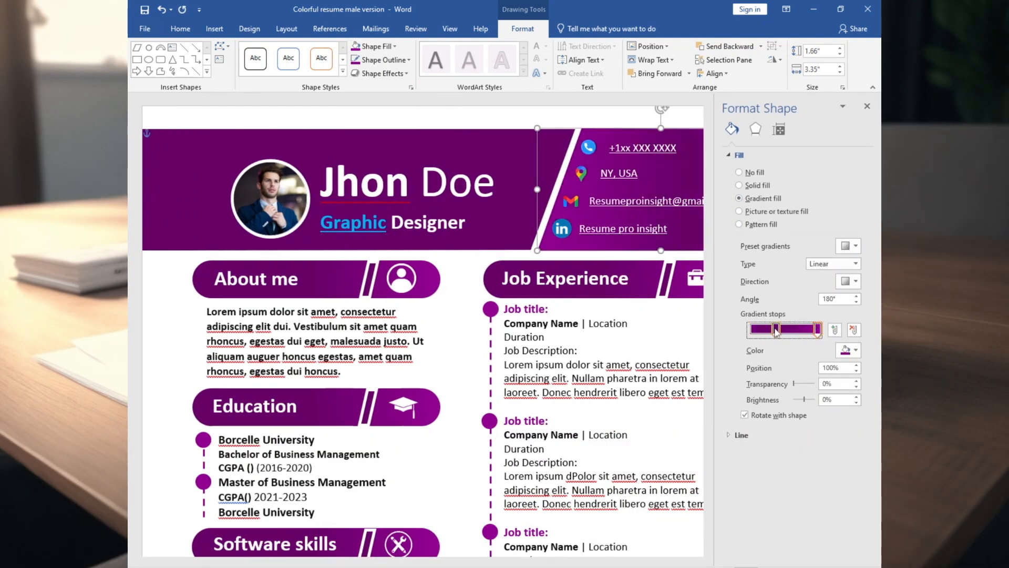
pyautogui.moveTo(779, 331); pyautogui.dragTo(787, 331)
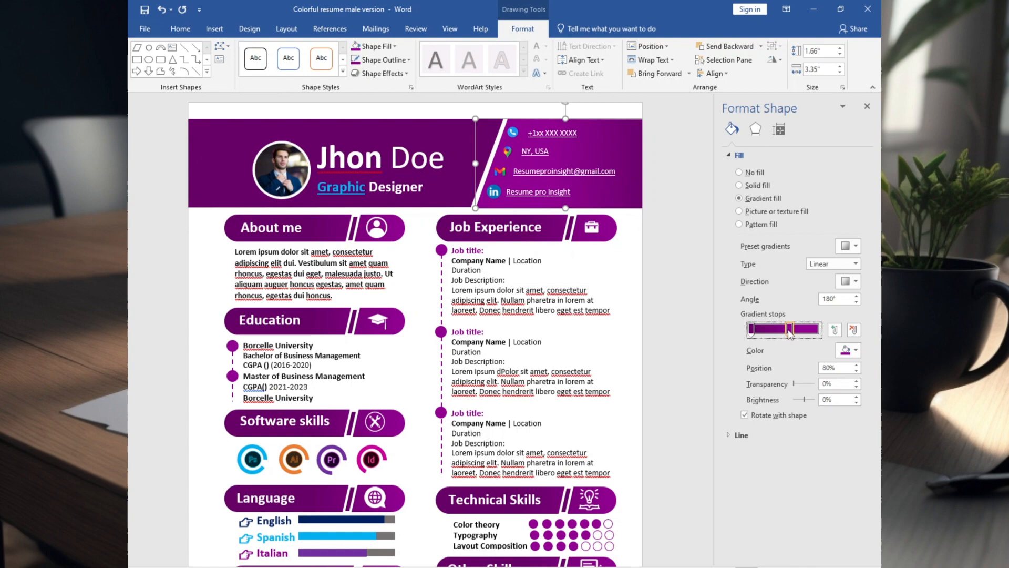
pyautogui.moveTo(788, 333); pyautogui.dragTo(784, 333)
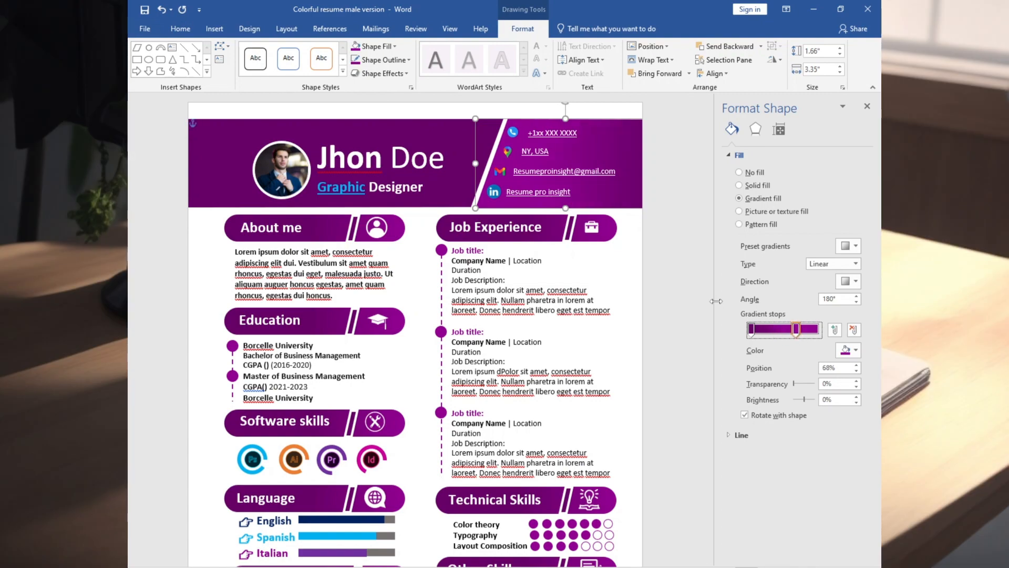
pyautogui.click(688, 296)
pyautogui.click(867, 107)
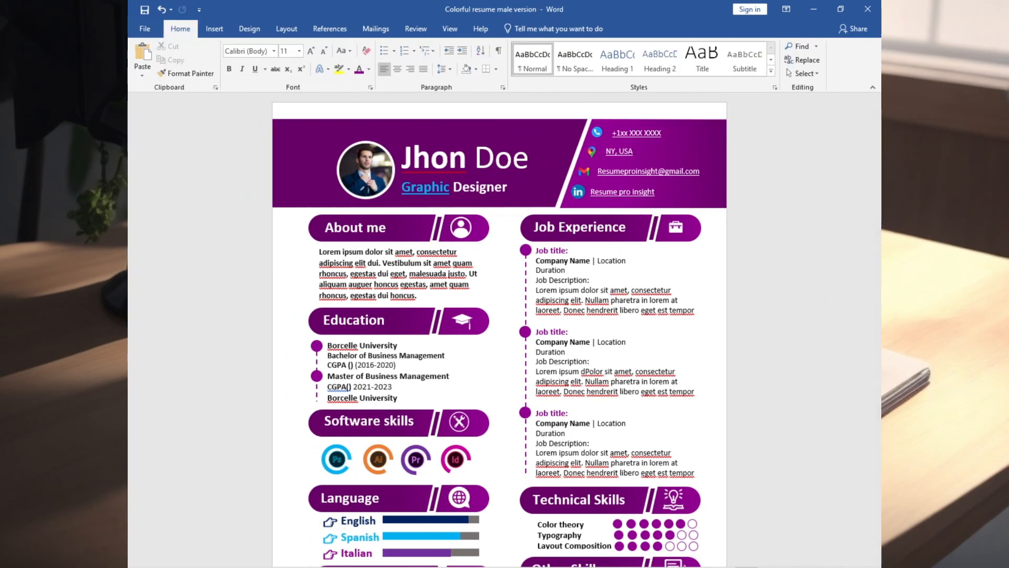
pyautogui.scroll(8, 500, 330)
pyautogui.scroll(-6, 694, 442)
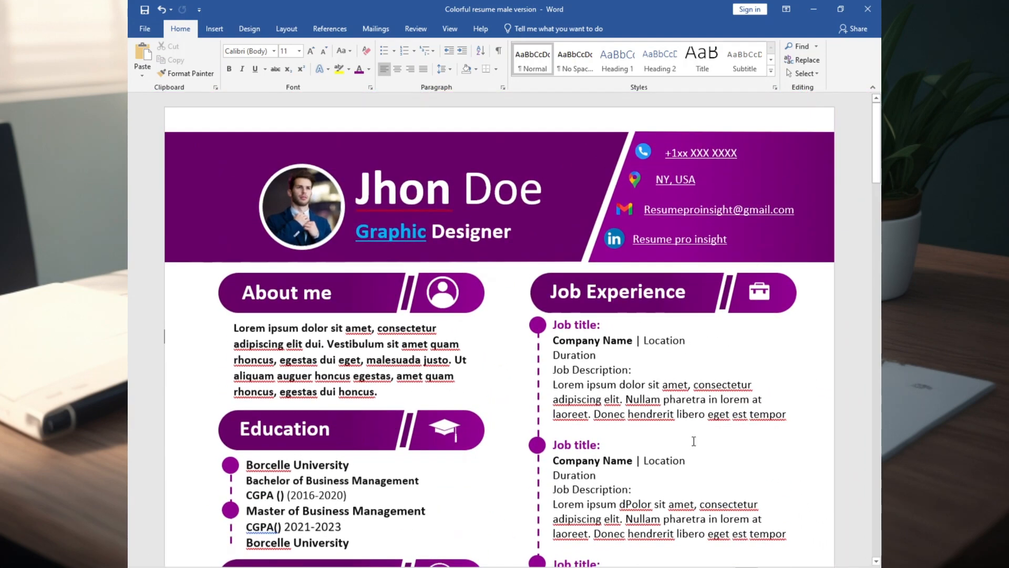
pyautogui.scroll(-6, 694, 441)
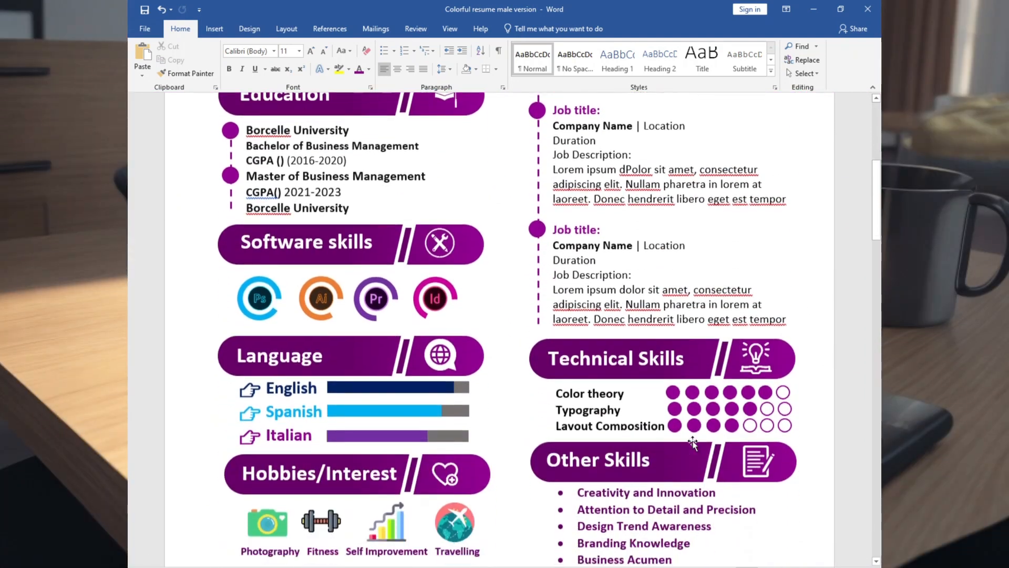
pyautogui.scroll(-2, 693, 443)
pyautogui.scroll(8, 693, 443)
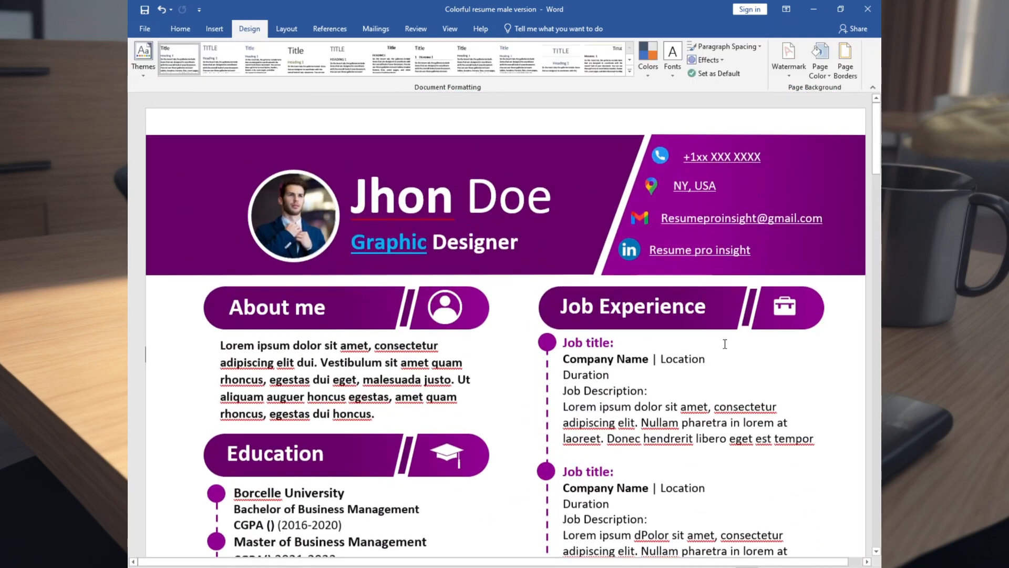